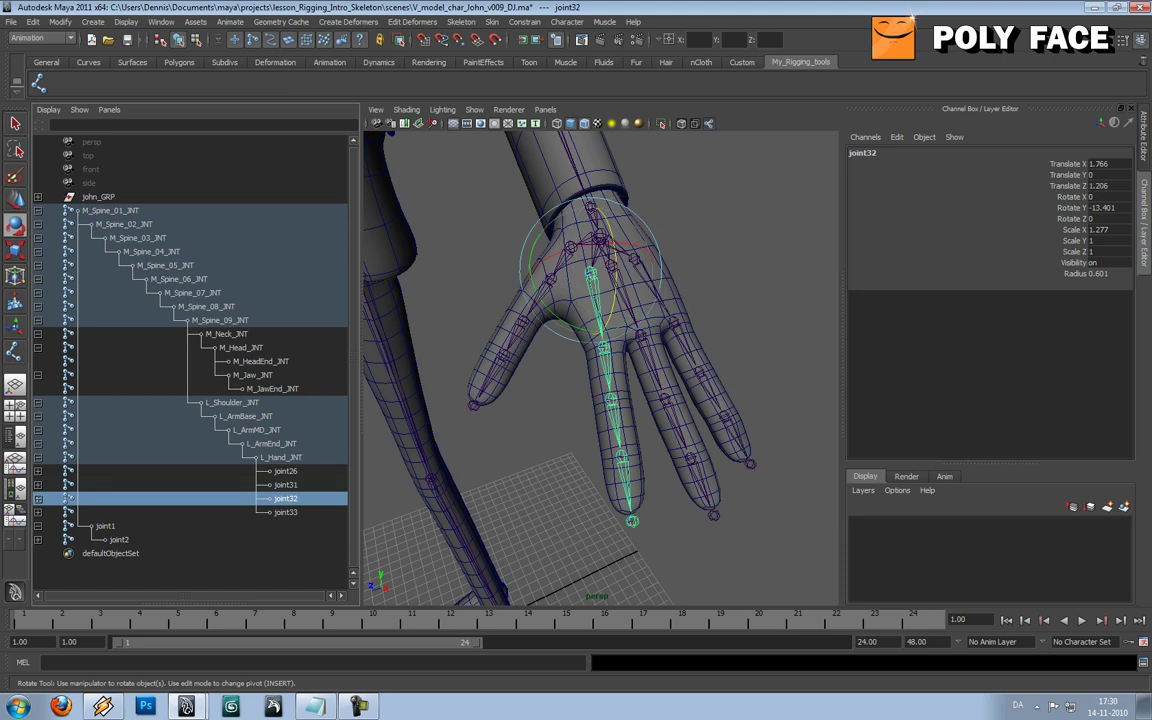
# Rename joint26 under L_Hand_JNT as L_FNGIndexBase_JNT
pyautogui.press('Up')
pyautogui.press('Up')
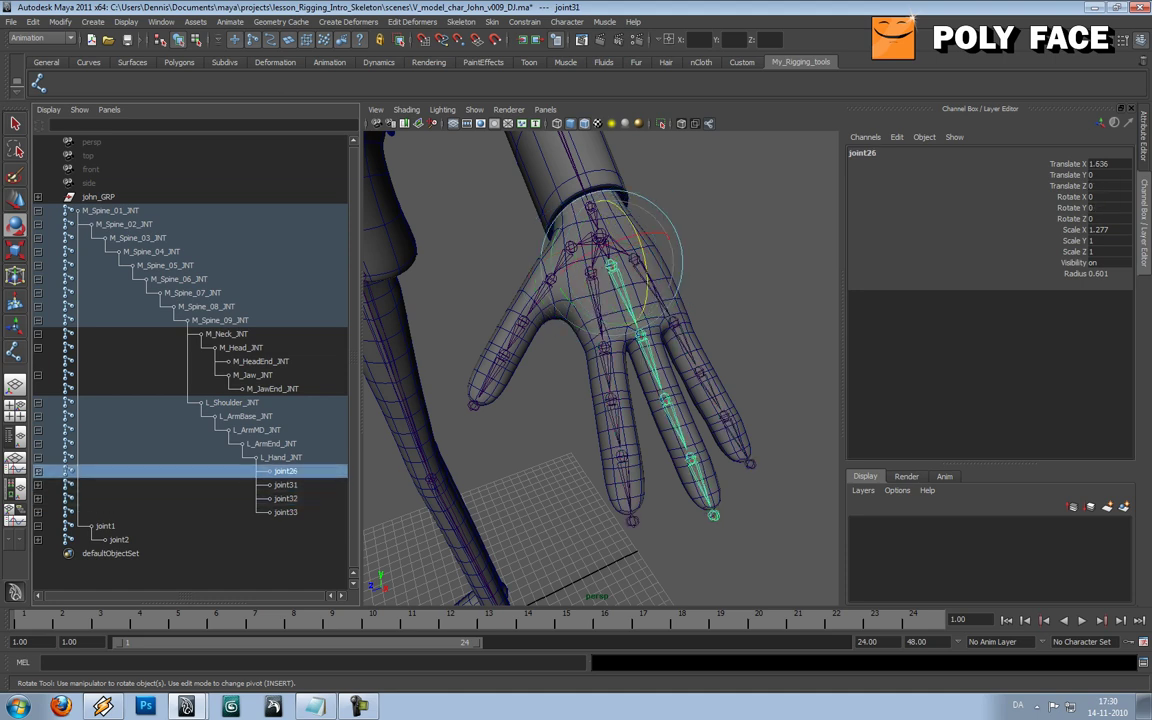
pyautogui.doubleClick(286, 471)
pyautogui.write('L_')
pyautogui.write('Fi')
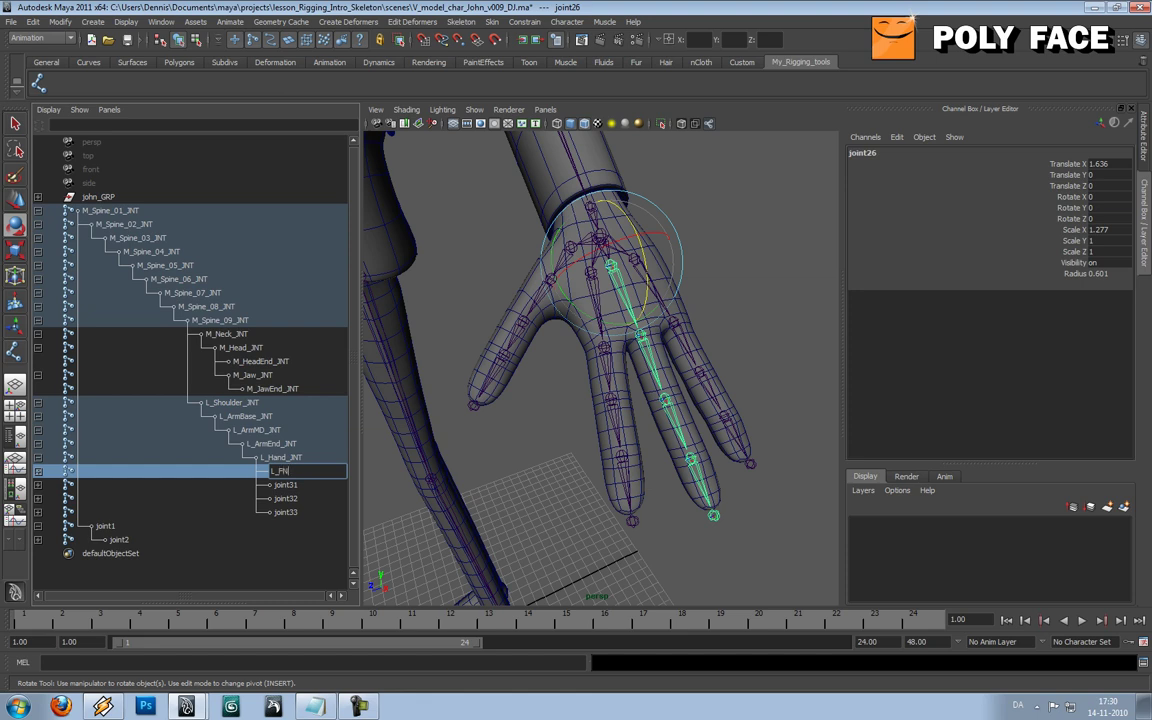
pyautogui.write('GIndexBase_JNT')
pyautogui.press('Return')
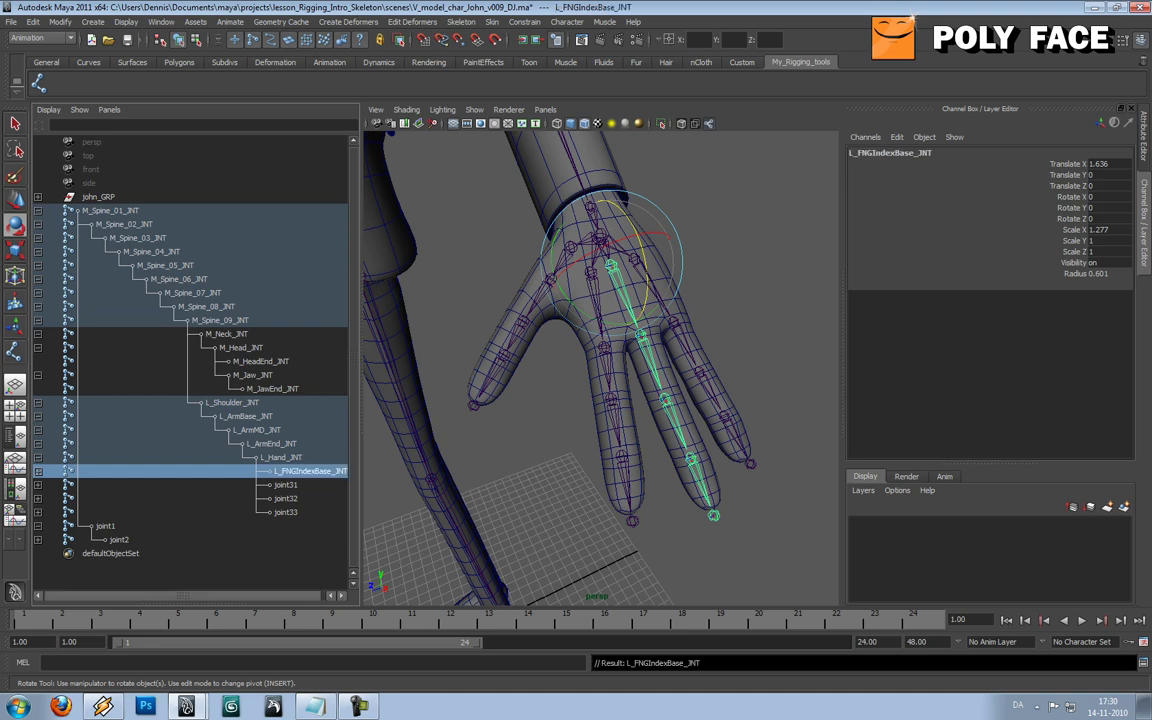
# Reuse the index base joint's name to rename its child joint27 as L_FNGIndexMD_JNT
pyautogui.click(38, 471)
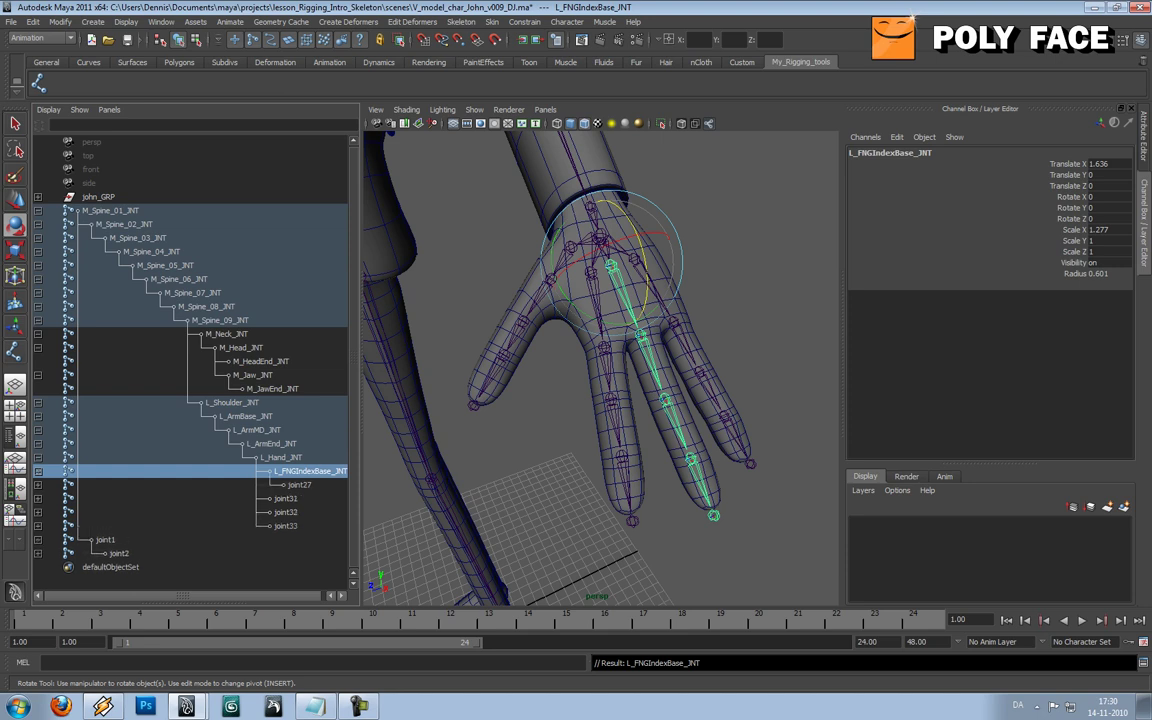
pyautogui.doubleClick(309, 471)
pyautogui.hotkey('ctrl', 'c')
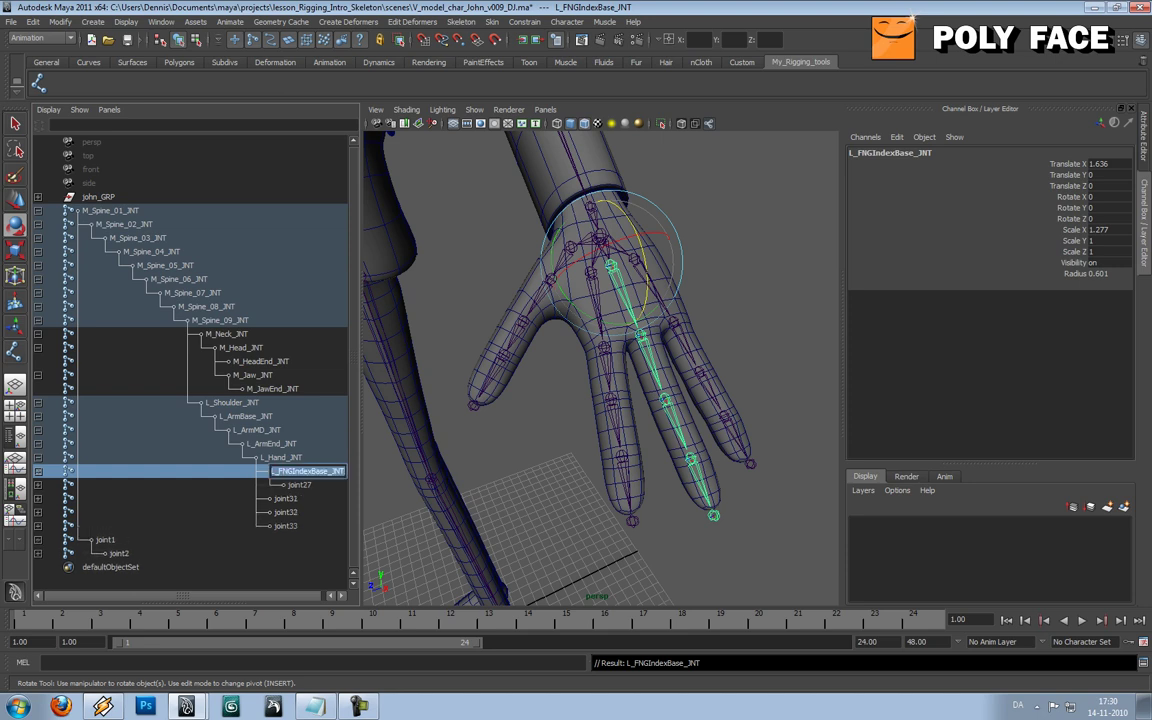
pyautogui.doubleClick(300, 485)
pyautogui.hotkey('ctrl', 'v')
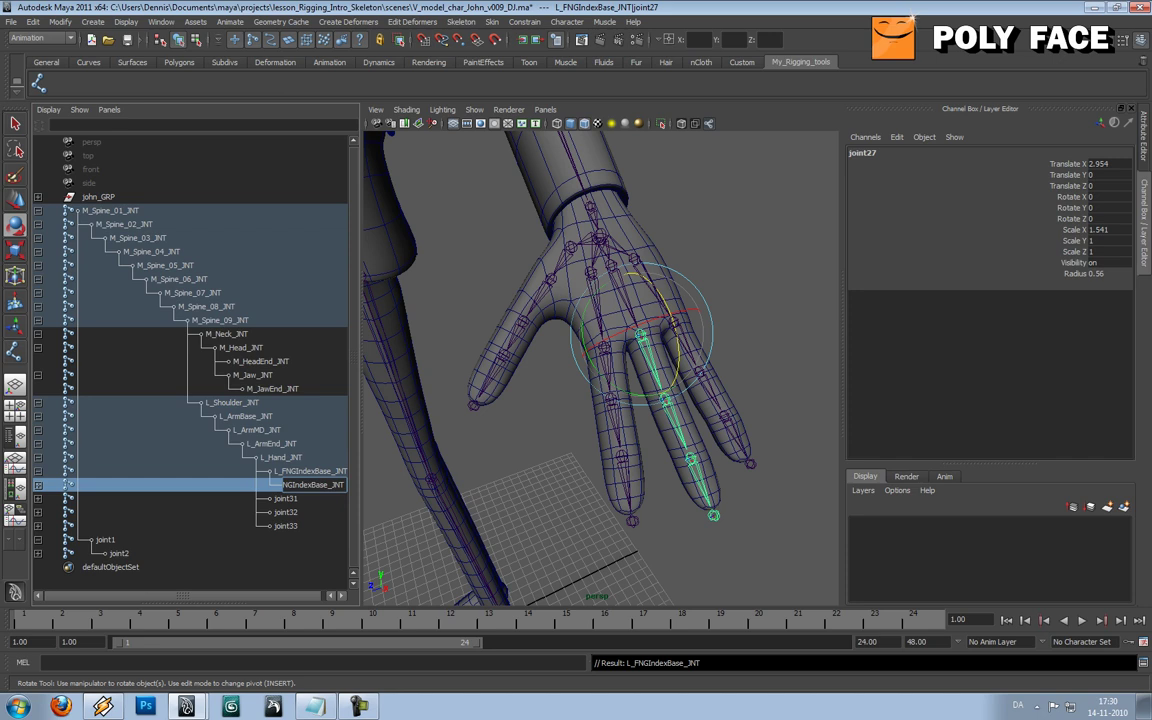
pyautogui.press('BackSpace')
pyautogui.press('BackSpace')
pyautogui.press('BackSpace')
pyautogui.press('BackSpace')
pyautogui.write('MDD')
pyautogui.press('Return')
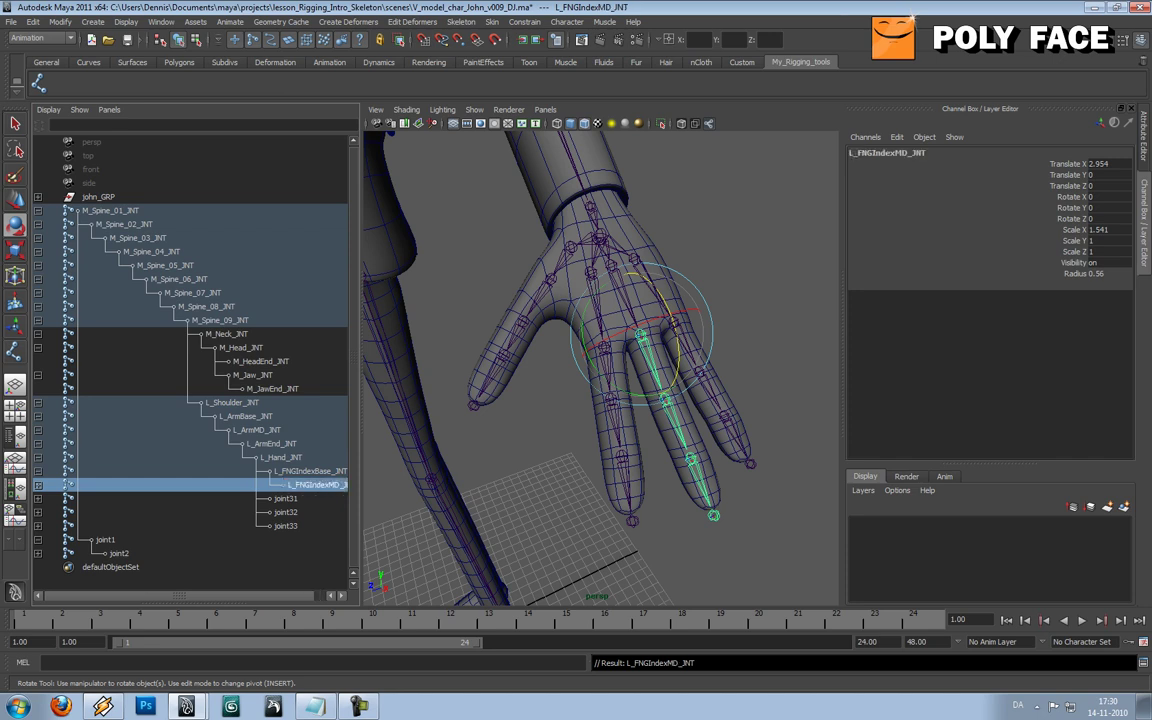
# Widen the joint hierarchy list and rename joint28 below L_FNGIndexMD_JNT as L_FNGIndexMD_02_JNT
pyautogui.moveTo(361, 350); pyautogui.dragTo(458, 350)
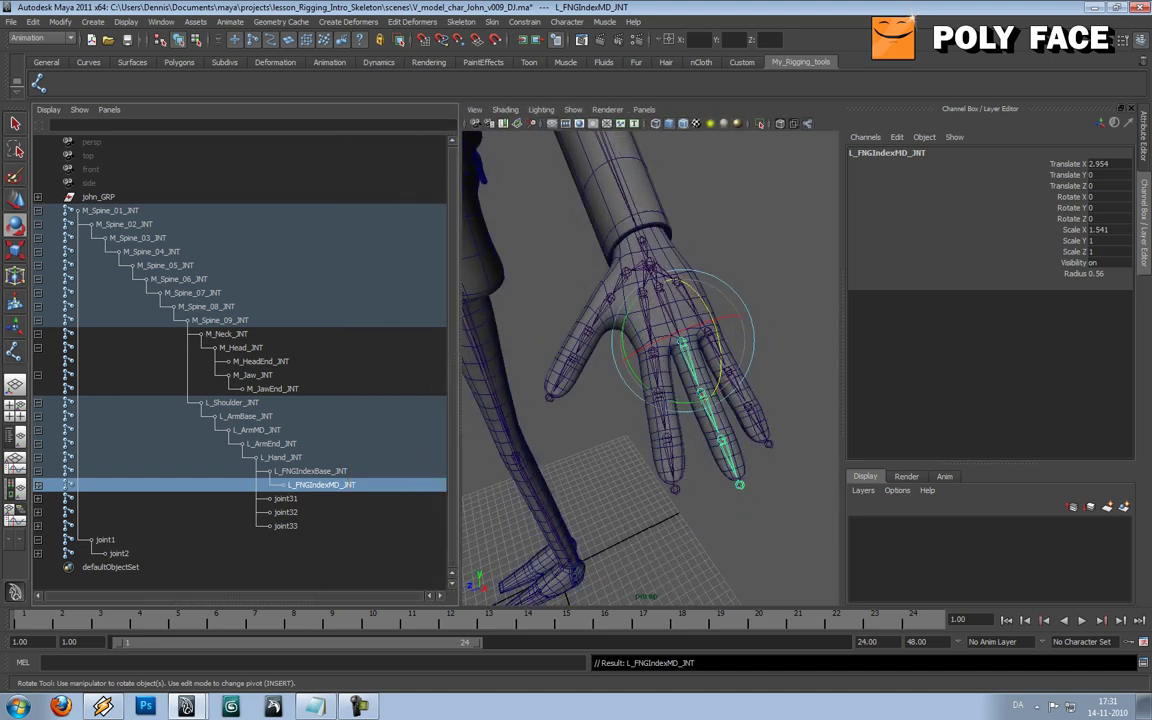
pyautogui.click(38, 485)
pyautogui.doubleClick(312, 498)
pyautogui.hotkey('ctrl', 'v')
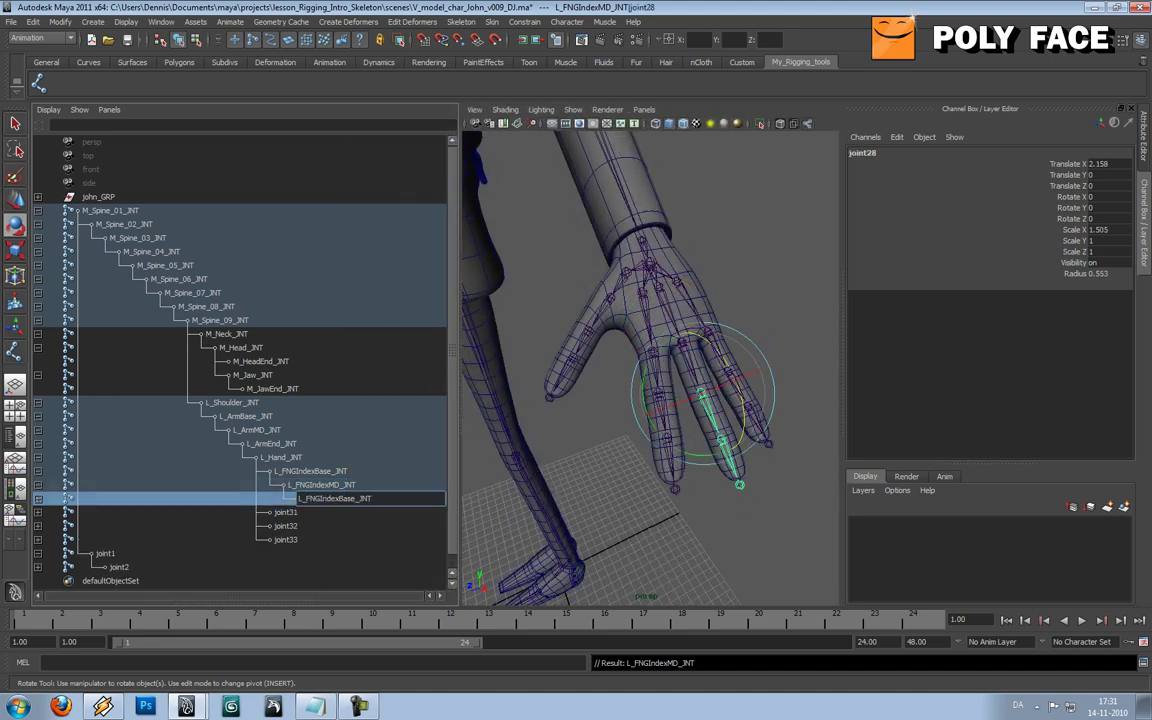
pyautogui.press('BackSpace')
pyautogui.press('BackSpace')
pyautogui.press('BackSpace')
pyautogui.press('BackSpace')
pyautogui.write('MD_02')
pyautogui.press('Return')
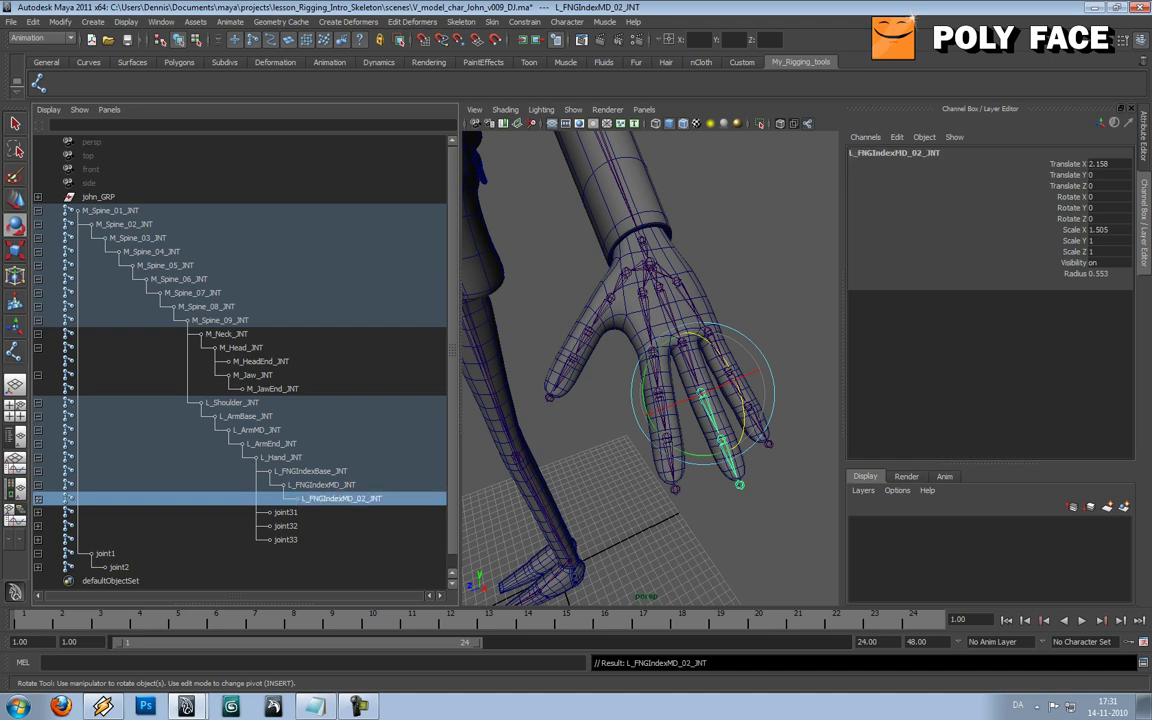
# Add the number 01 to the first middle index joint's name, making it L_FNGIndexMD_01_JNT
pyautogui.doubleClick(320, 485)
pyautogui.click(337, 484)
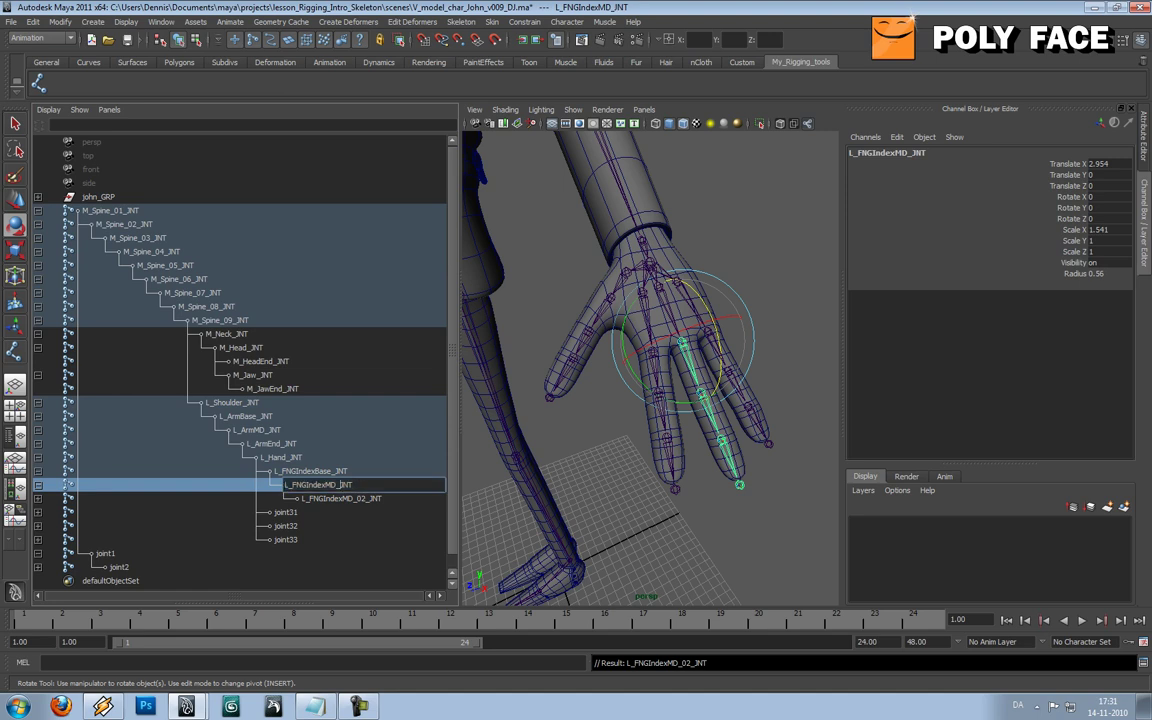
pyautogui.write('01_')
pyautogui.press('Return')
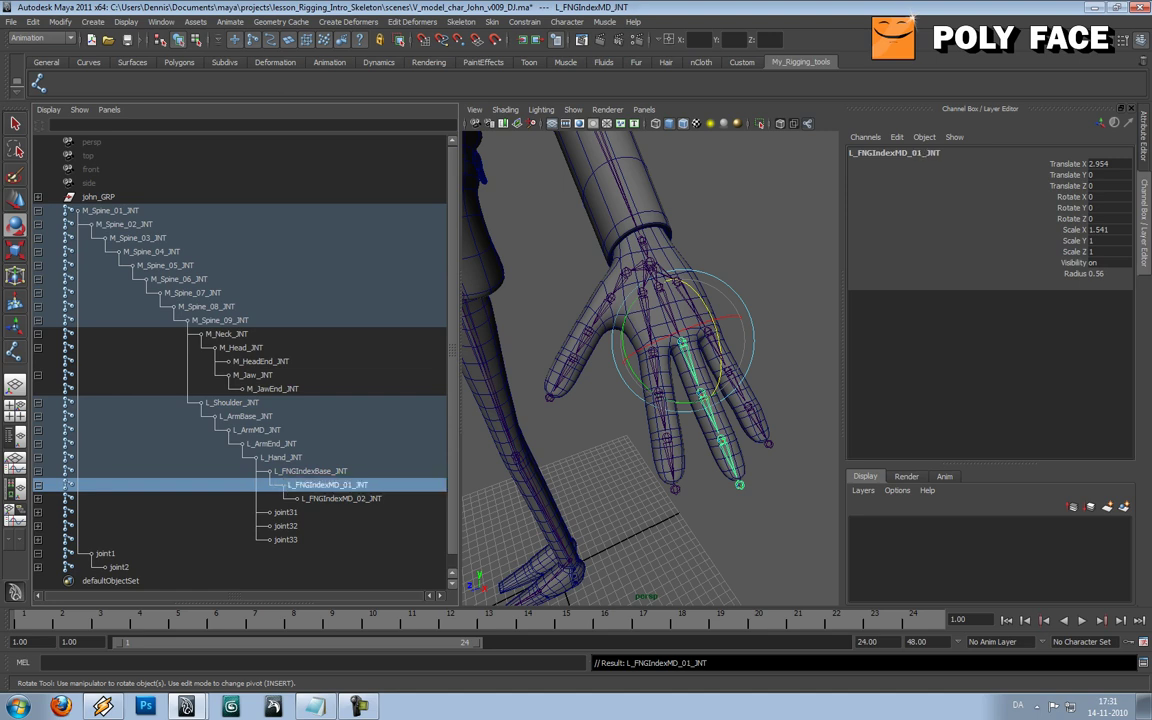
# Expand L_FNGIndexMD_02_JNT and rename its child joint29 as L_FNGIndexTip_JNT
pyautogui.click(38, 499)
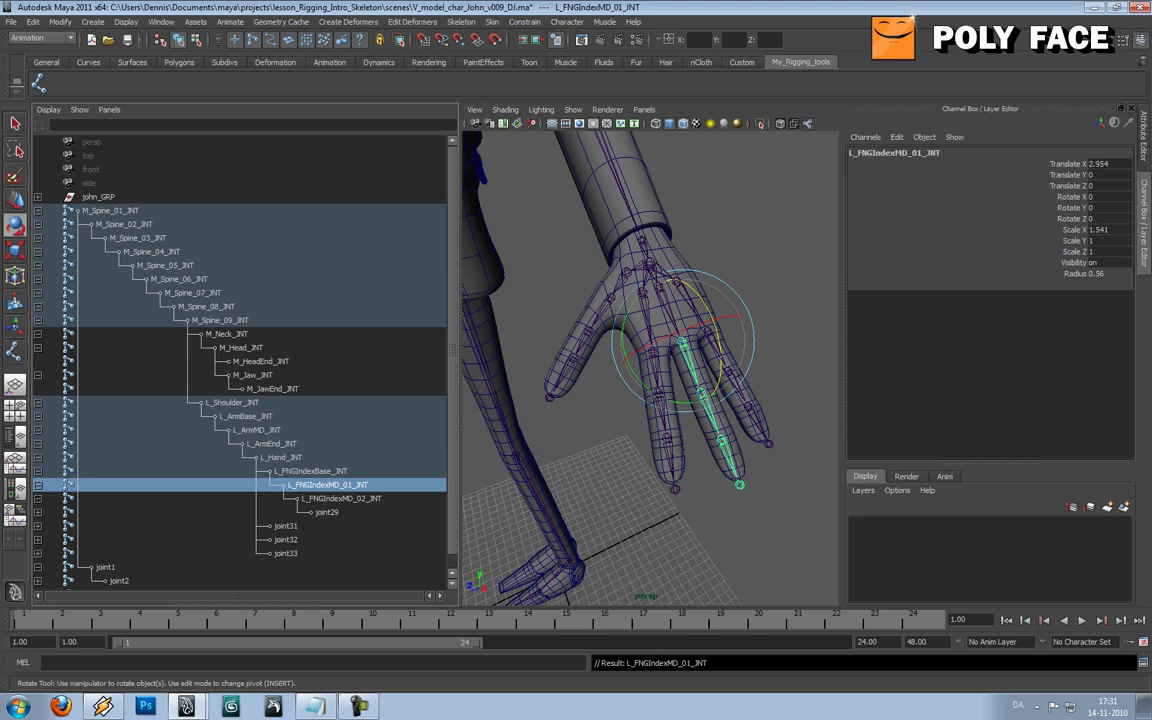
pyautogui.doubleClick(327, 512)
pyautogui.write('L_')
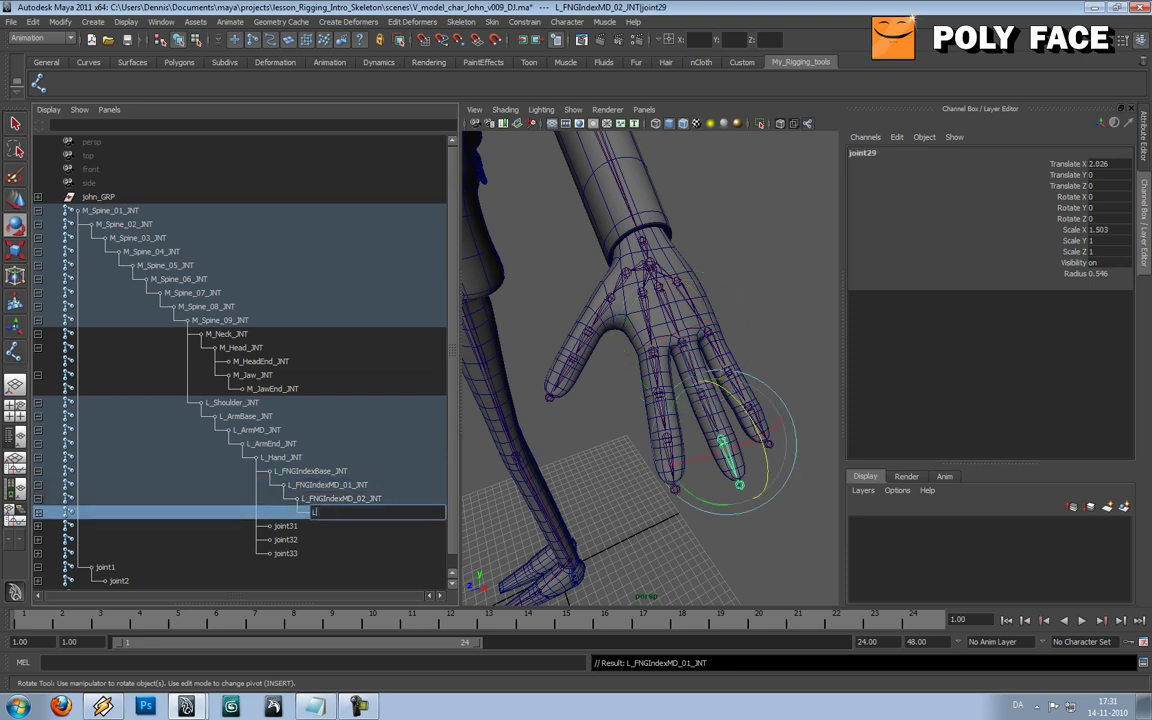
pyautogui.write('FN')
pyautogui.write('GIndexBase_JNT')
pyautogui.press('BackSpace')
pyautogui.press('BackSpace')
pyautogui.press('BackSpace')
pyautogui.press('BackSpace')
pyautogui.write('Tip')
pyautogui.press('Return')
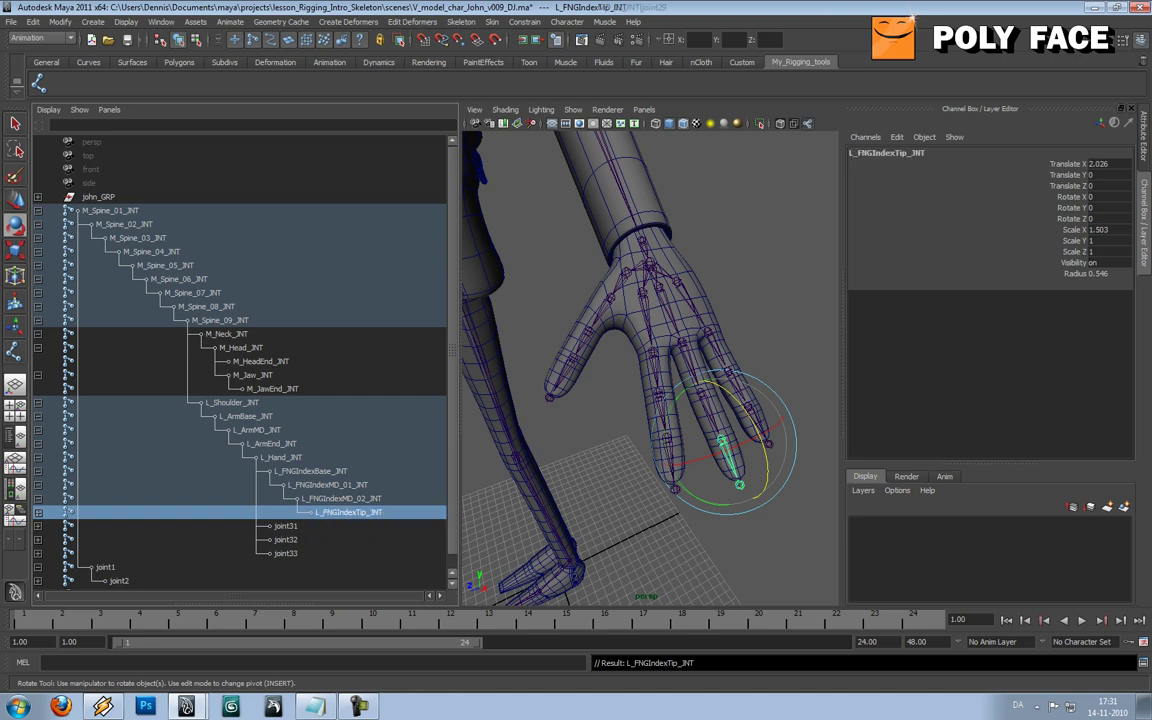
# Expand L_FNGIndexTip_JNT and rename its child joint30 as L_FNGIndexEnd_JNT
pyautogui.click(38, 512)
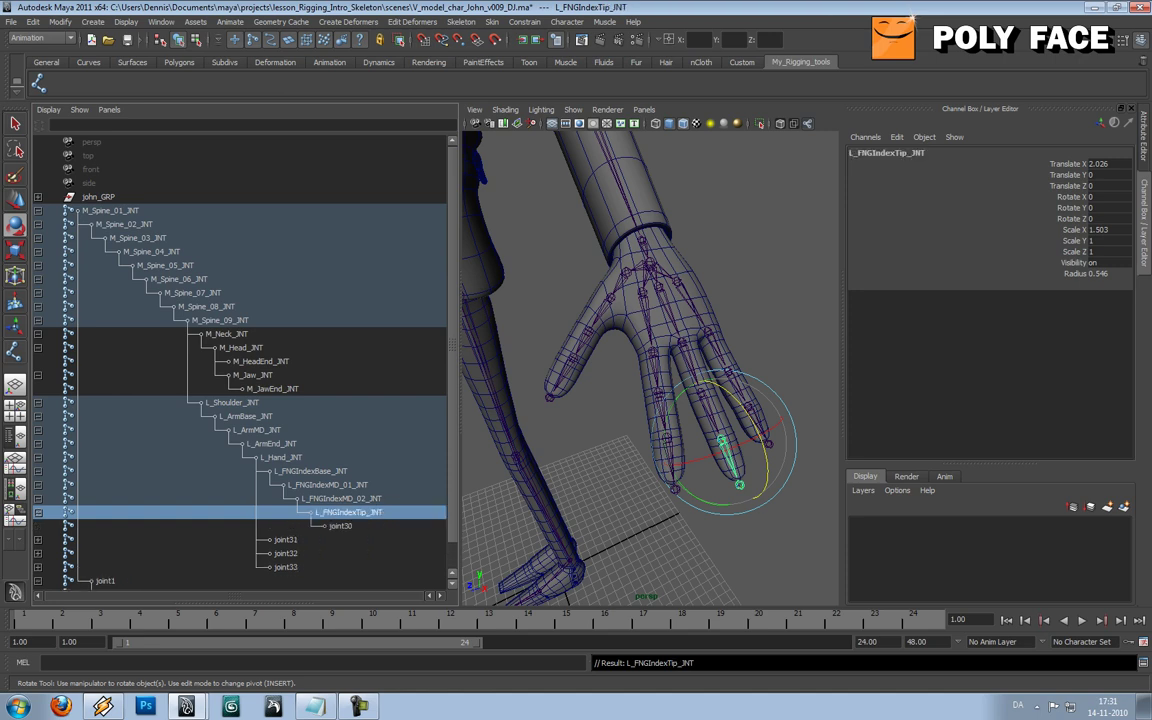
pyautogui.doubleClick(340, 526)
pyautogui.hotkey('ctrl', 'v')
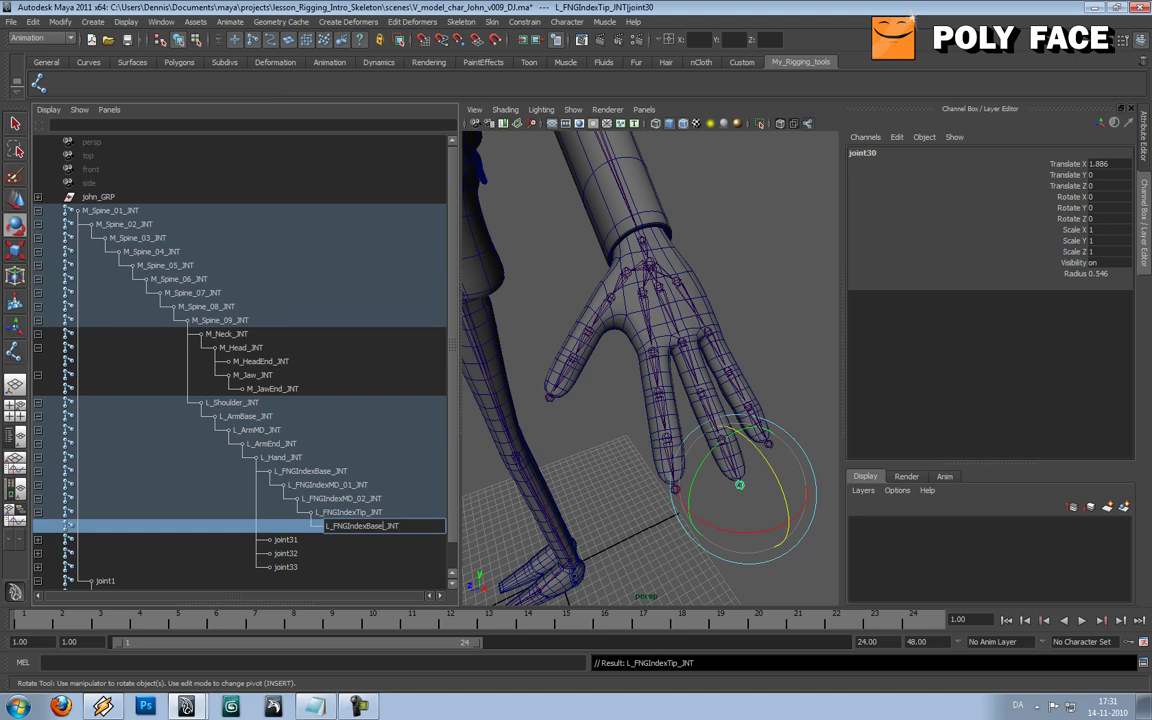
pyautogui.press('Left')
pyautogui.press('Left')
pyautogui.press('Left')
pyautogui.press('Left')
pyautogui.press('BackSpace')
pyautogui.press('BackSpace')
pyautogui.press('BackSpace')
pyautogui.press('BackSpace')
pyautogui.write('End')
pyautogui.press('Return')
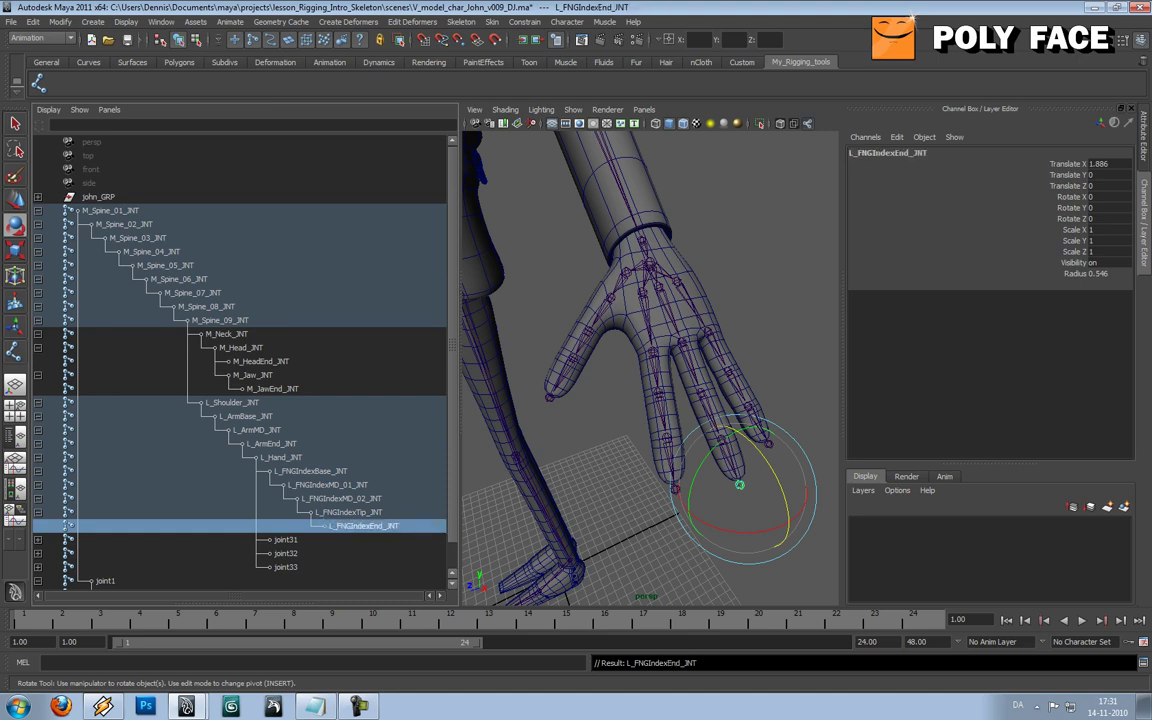
# Copy the index base joint's name to joint31 and change it to L_FNGRingBase_JNT
pyautogui.click(286, 540)
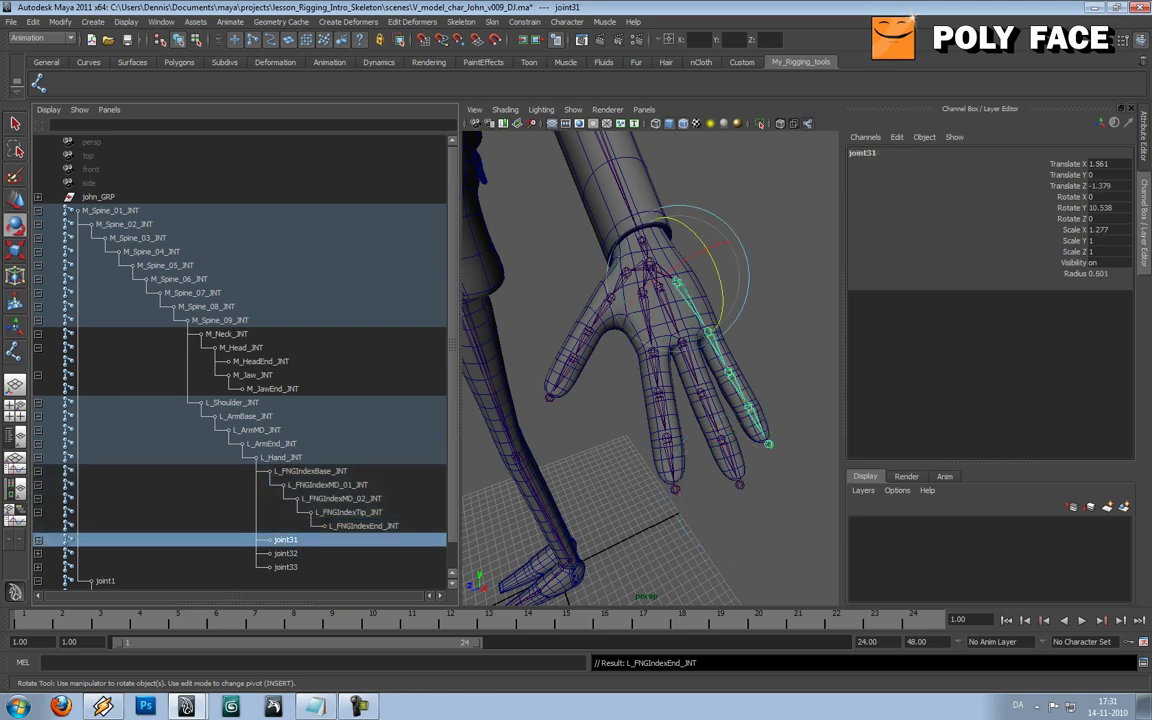
pyautogui.doubleClick(310, 471)
pyautogui.hotkey('ctrl', 'c')
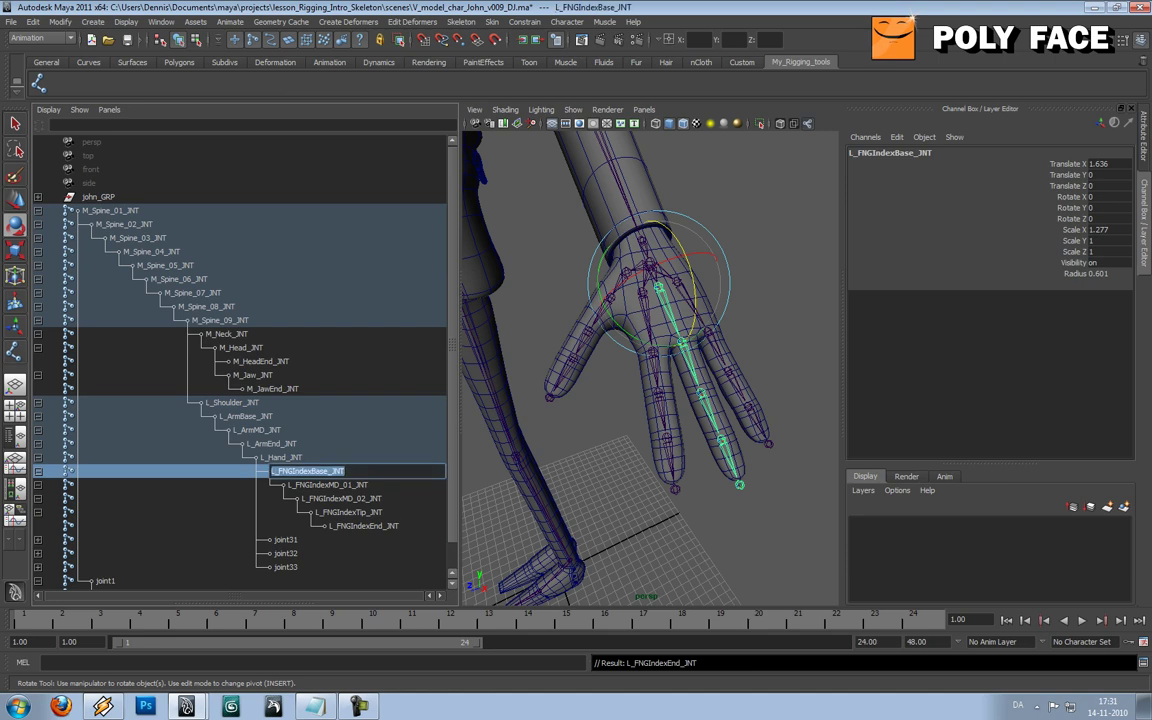
pyautogui.doubleClick(286, 540)
pyautogui.hotkey('ctrl', 'v')
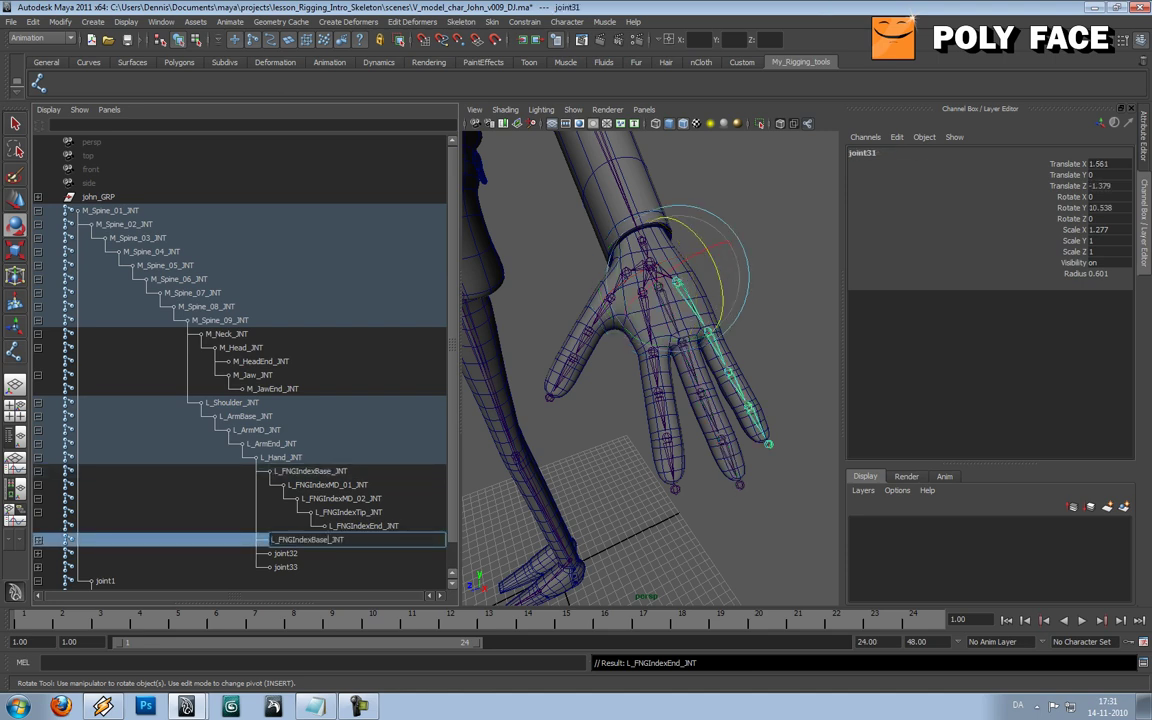
pyautogui.press('BackSpace')
pyautogui.press('BackSpace')
pyautogui.press('BackSpace')
pyautogui.press('BackSpace')
pyautogui.press('BackSpace')
pyautogui.write('Ring')
pyautogui.press('Return')
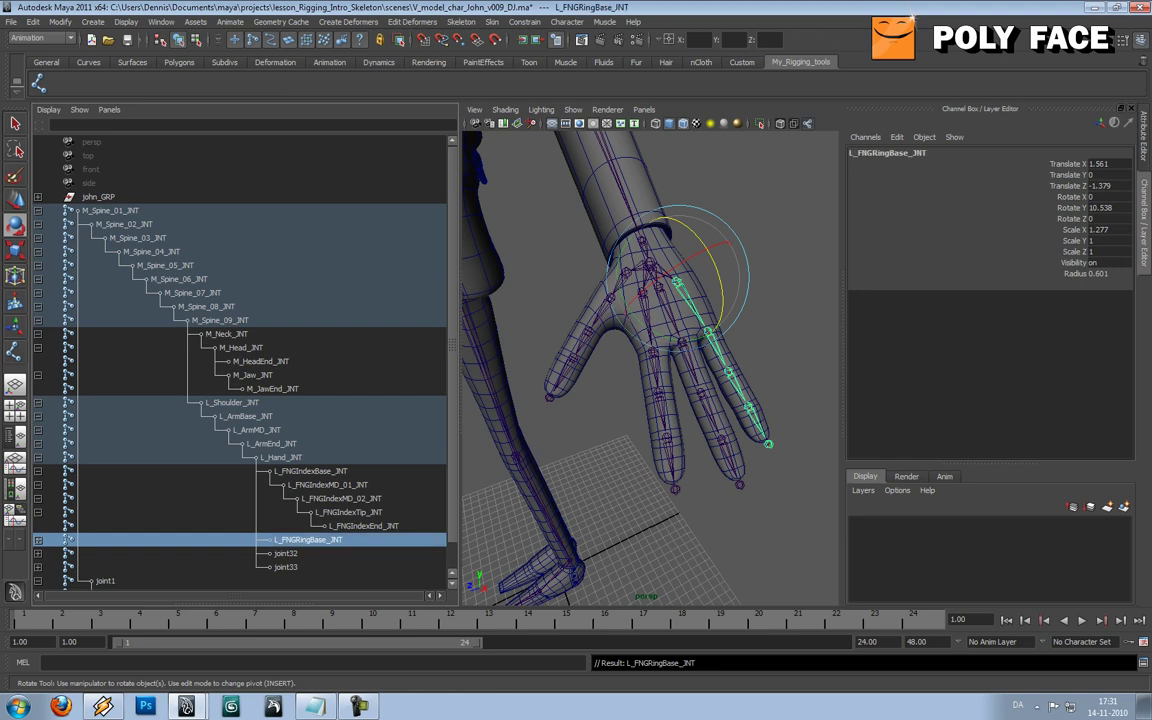
# Copy the ring base joint's name to its child joint27 and change it to L_FNGRingMD_01_JNT
pyautogui.doubleClick(308, 540)
pyautogui.hotkey('ctrl', 'c')
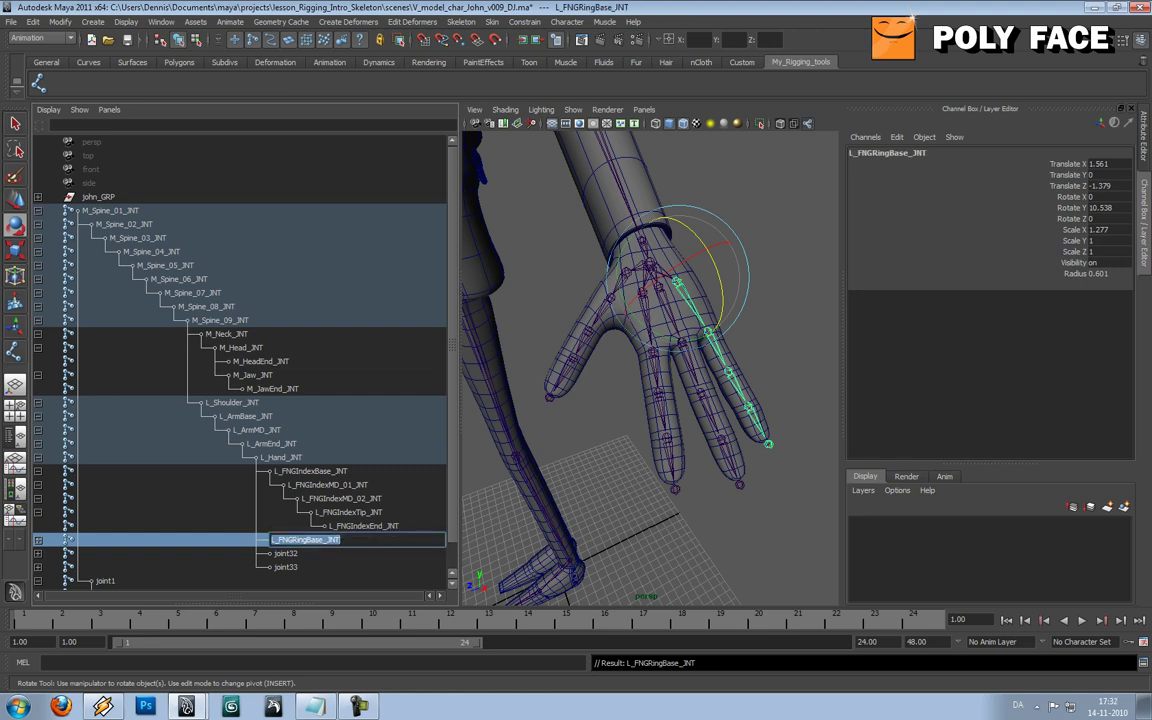
pyautogui.click(38, 540)
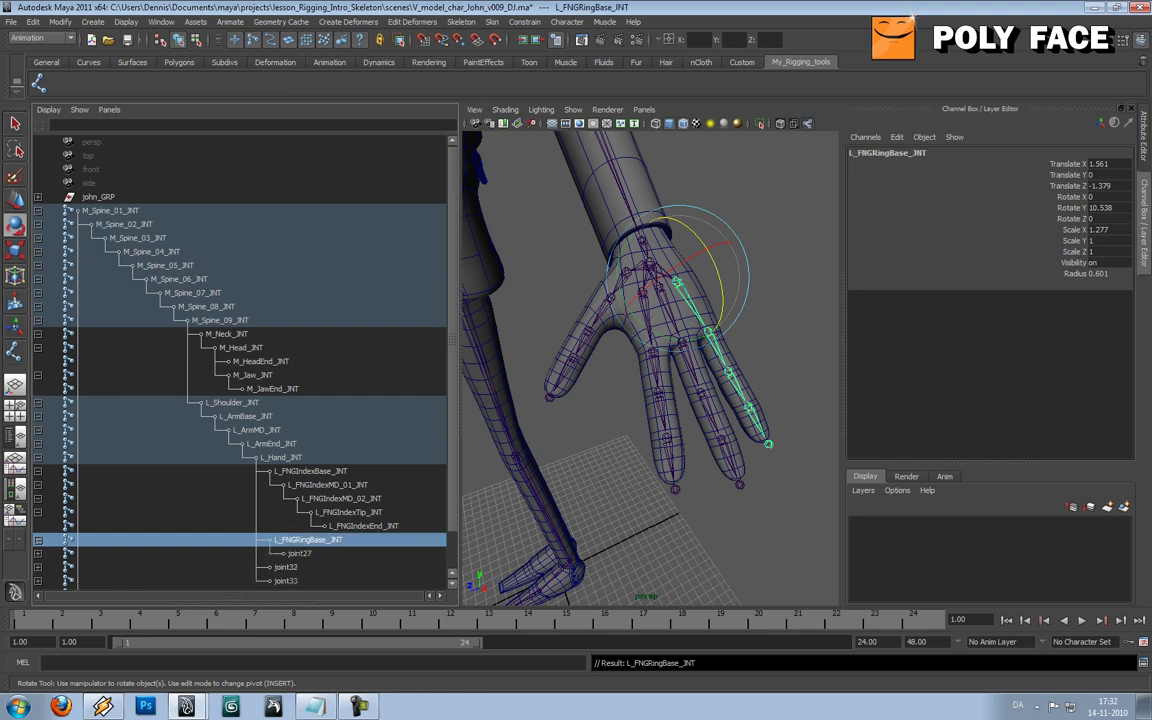
pyautogui.doubleClick(300, 554)
pyautogui.hotkey('ctrl', 'v')
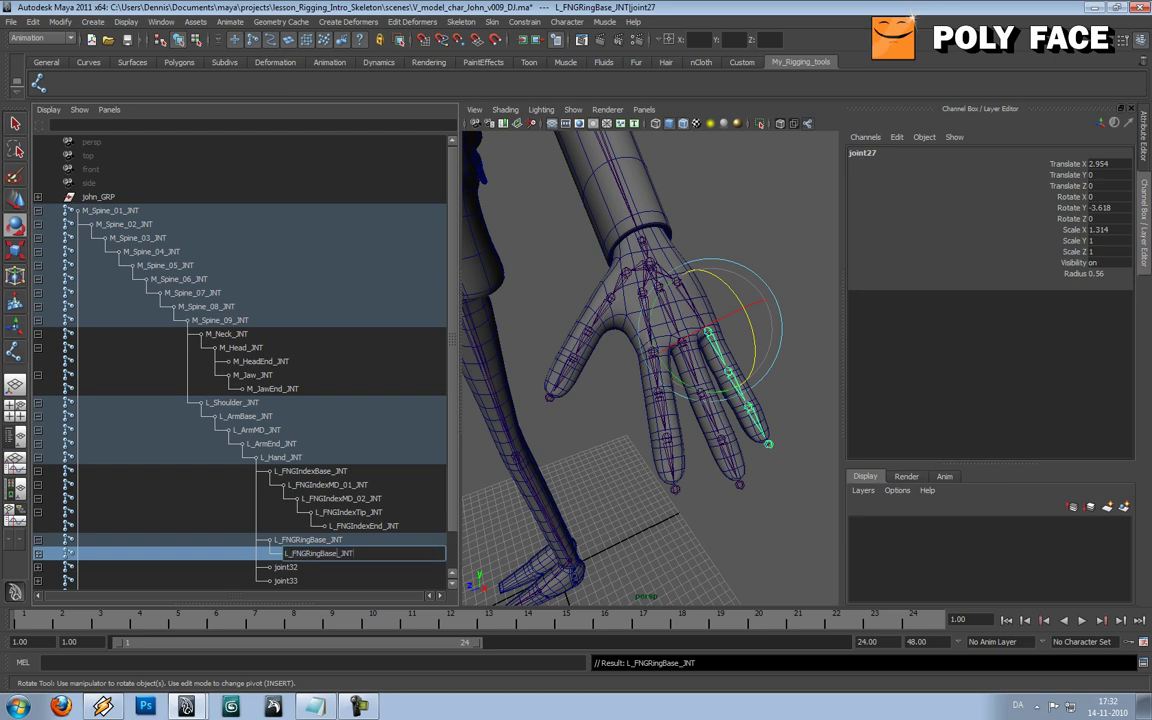
pyautogui.press('BackSpace')
pyautogui.press('BackSpace')
pyautogui.press('BackSpace')
pyautogui.press('BackSpace')
pyautogui.write('MD_01')
pyautogui.press('Return')
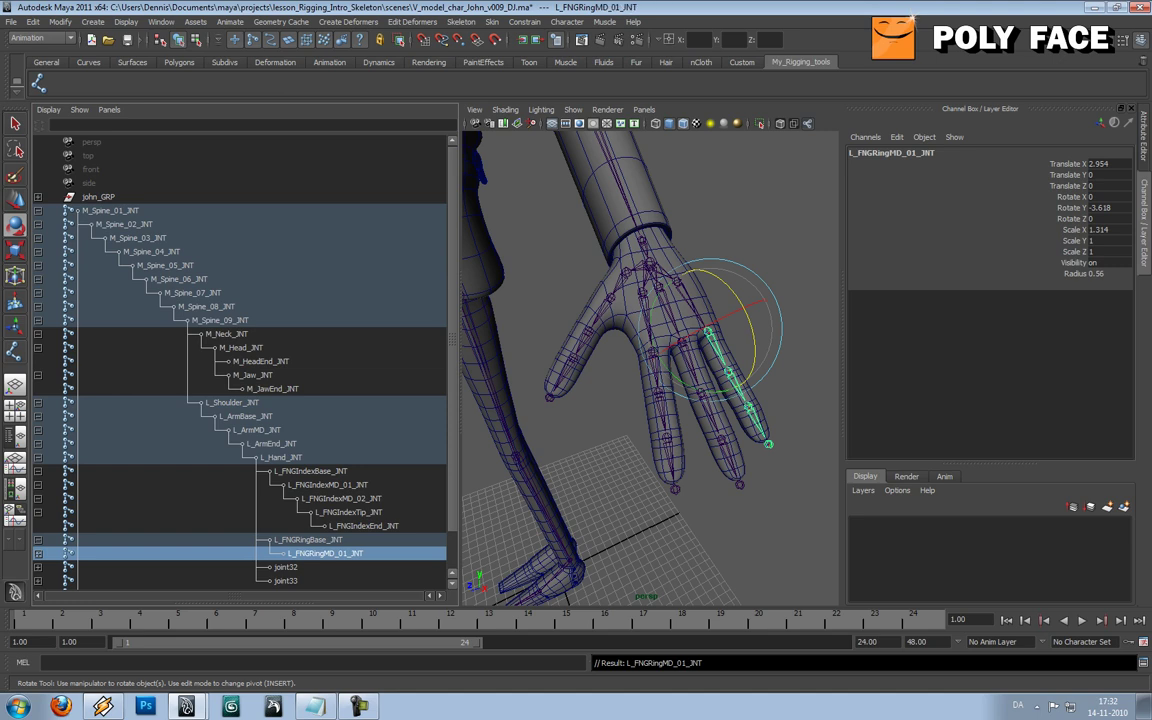
# Copy the name L_FNGRingMD_01_JNT to its child joint28 and change it to L_FNGRingMD_02_JNT
pyautogui.doubleClick(318, 553)
pyautogui.hotkey('ctrl', 'c')
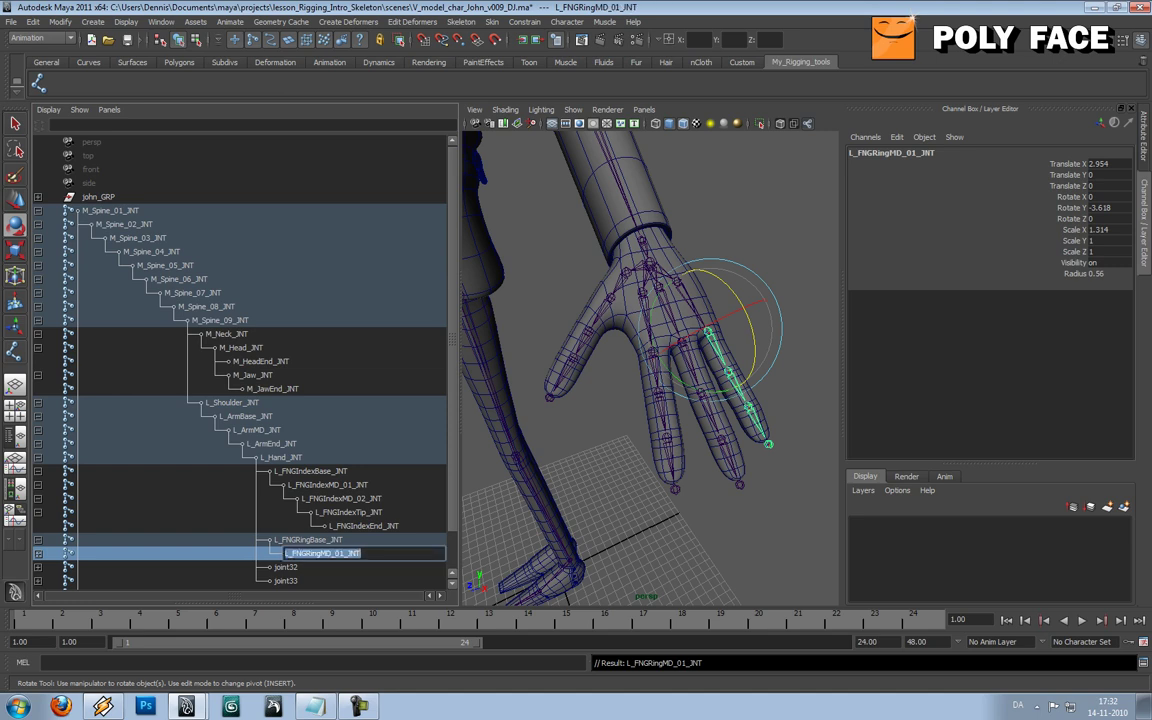
pyautogui.click(38, 553)
pyautogui.doubleClick(313, 567)
pyautogui.hotkey('ctrl', 'v')
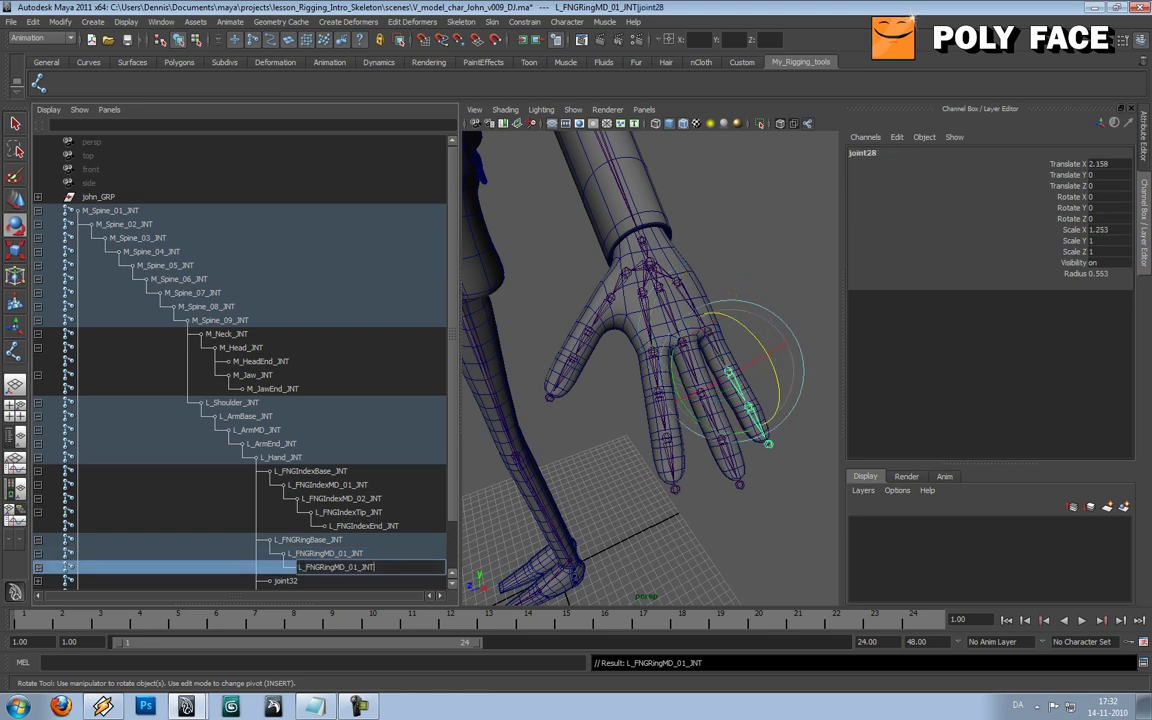
pyautogui.press('BackSpace')
pyautogui.write('2')
pyautogui.press('Return')
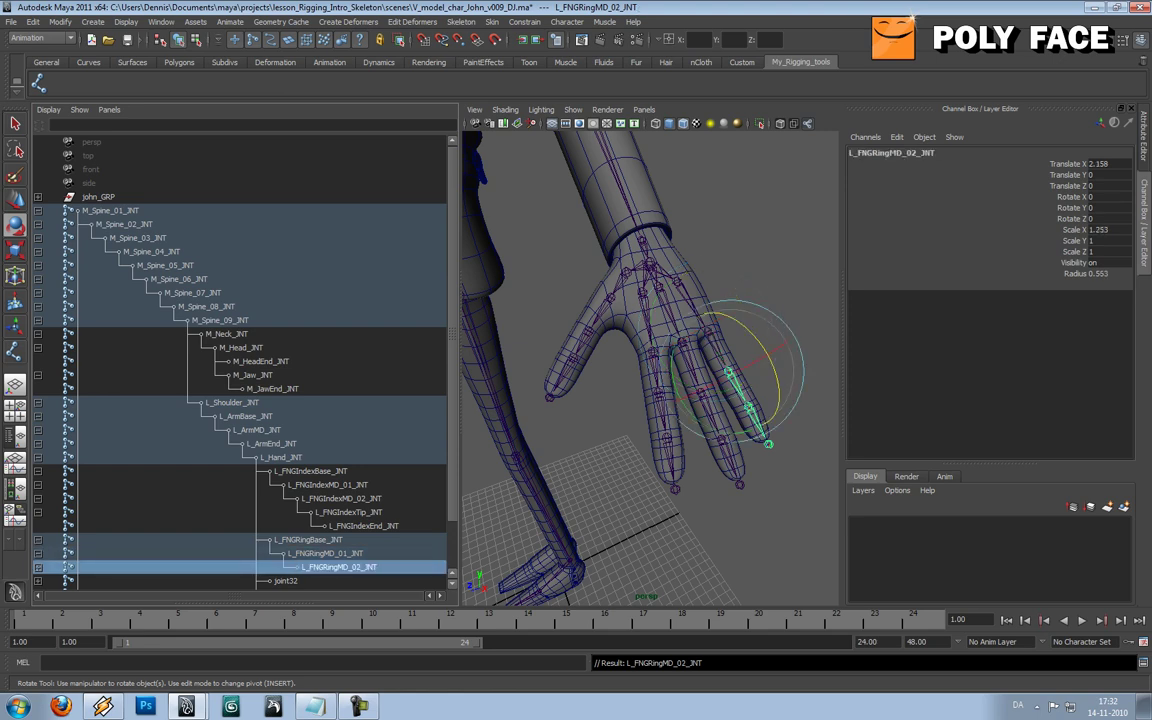
# Expand L_FNGRingMD_02_JNT and rename its child joint29 as L_FNGRingEnd_JNT
pyautogui.scroll(-2, 245, 365)
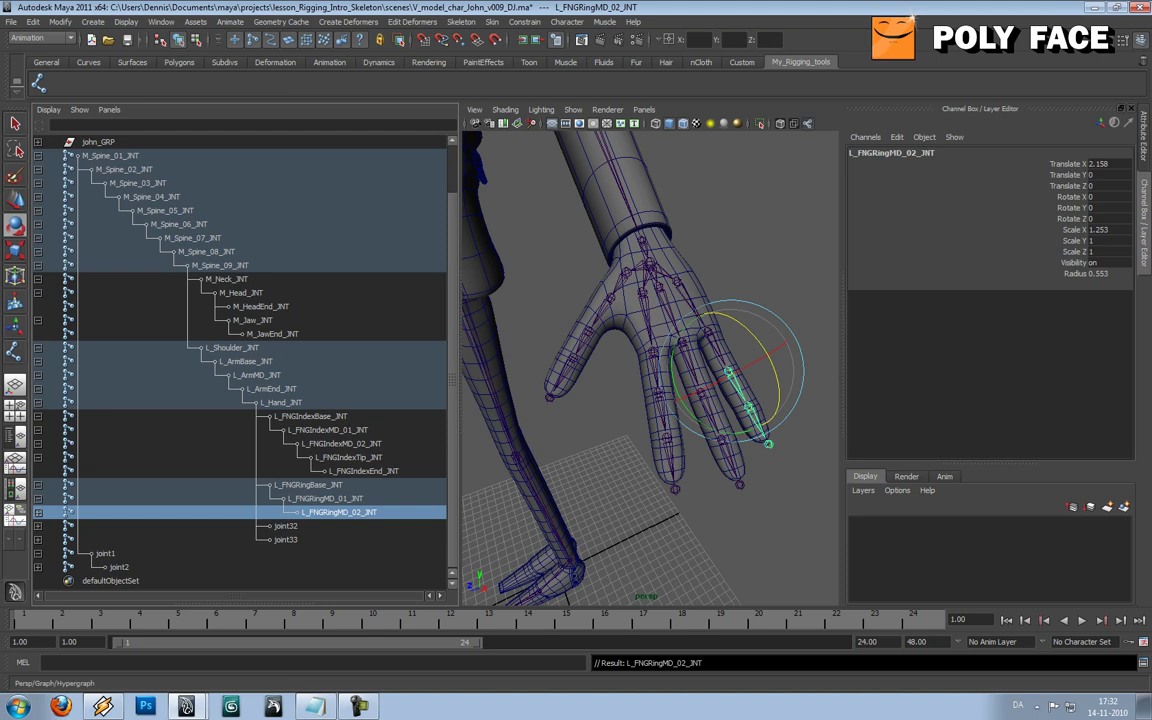
pyautogui.click(38, 512)
pyautogui.doubleClick(327, 526)
pyautogui.hotkey('ctrl', 'v')
pyautogui.press('BackSpace')
pyautogui.press('BackSpace')
pyautogui.press('BackSpace')
pyautogui.press('BackSpace')
pyautogui.press('BackSpace')
pyautogui.write('End')
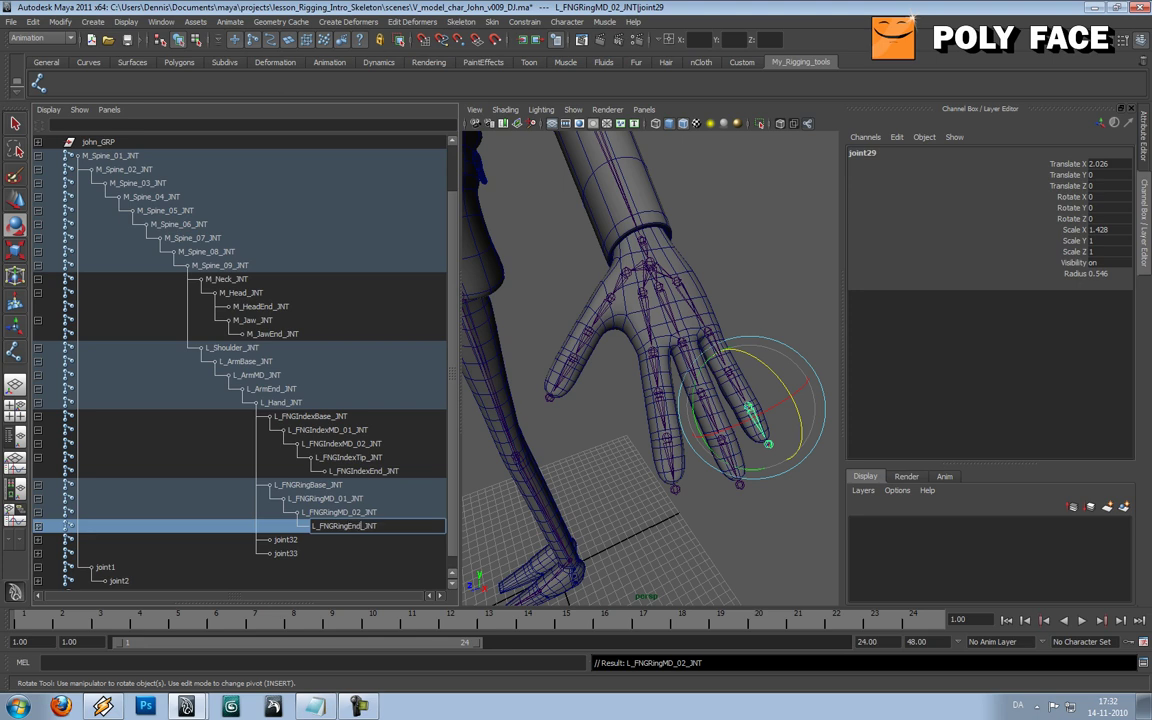
pyautogui.press('Return')
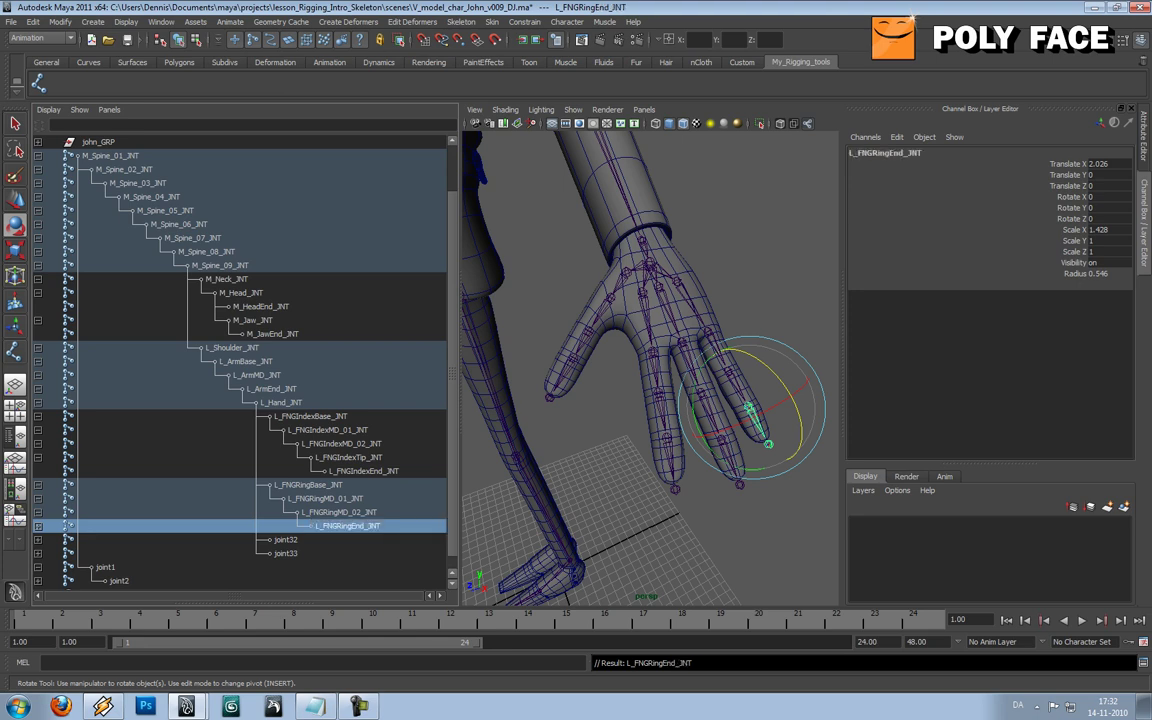
# Rename the joint directly below L_FNGRingMD_02_JNT as L_FNGRingTip_JNT
pyautogui.doubleClick(343, 525)
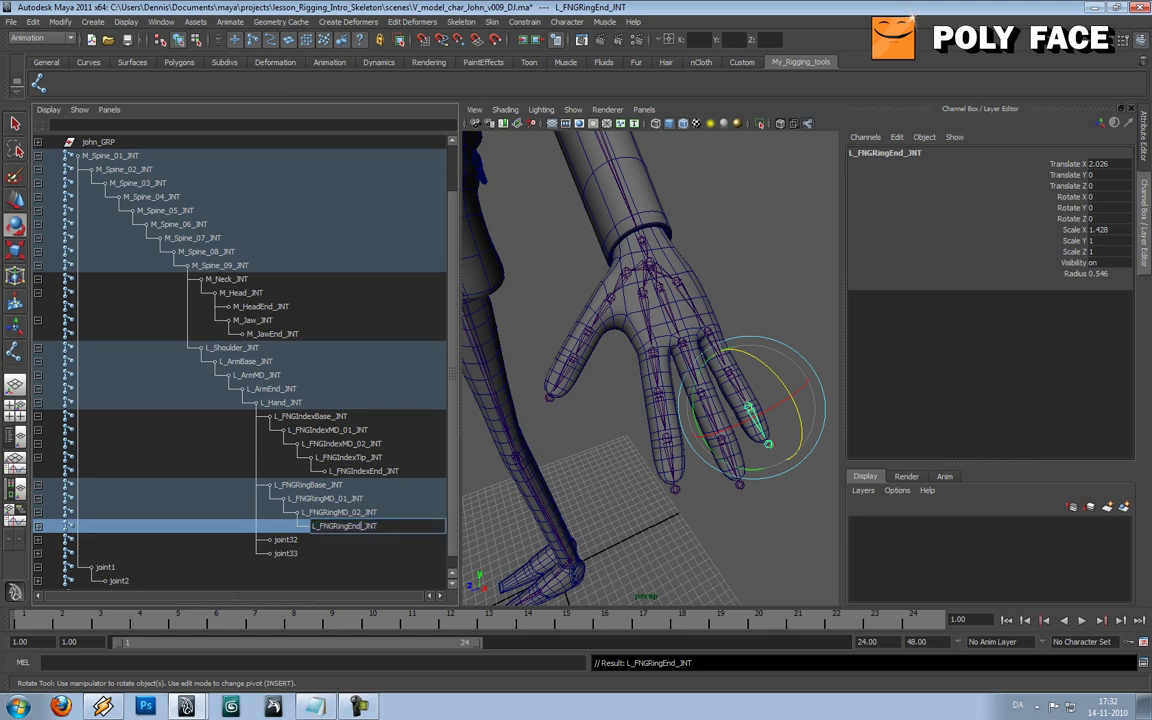
pyautogui.press('Left')
pyautogui.press('Left')
pyautogui.press('Left')
pyautogui.press('Left')
pyautogui.press('BackSpace')
pyautogui.press('BackSpace')
pyautogui.press('BackSpace')
pyautogui.write('Tip')
pyautogui.press('Return')
# Expand L_FNGRingTip_JNT and rename its child joint30 as L_FNGRingEnd_JNT
pyautogui.click(38, 526)
pyautogui.doubleClick(342, 540)
pyautogui.hotkey('ctrl', 'v')
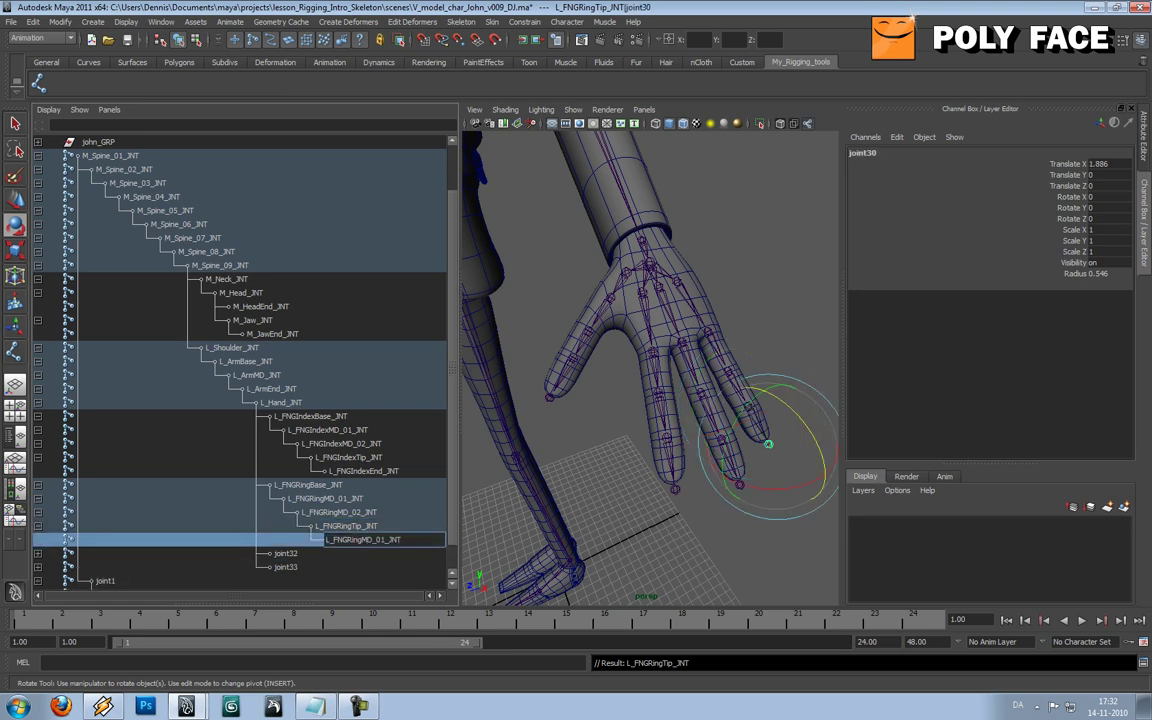
pyautogui.press('Left')
pyautogui.press('Left')
pyautogui.press('Left')
pyautogui.press('Left')
pyautogui.press('Left')
pyautogui.press('Left')
pyautogui.press('Left')
pyautogui.press('BackSpace')
pyautogui.press('BackSpace')
pyautogui.write('End')
pyautogui.press('BackSpace')
pyautogui.press('BackSpace')
pyautogui.press('BackSpace')
pyautogui.press('Return')
# Copy the name L_FNGRingBase_JNT to joint32 under L_Hand_JNT and change it to L_FNGPointBase_JNT
pyautogui.doubleClick(308, 485)
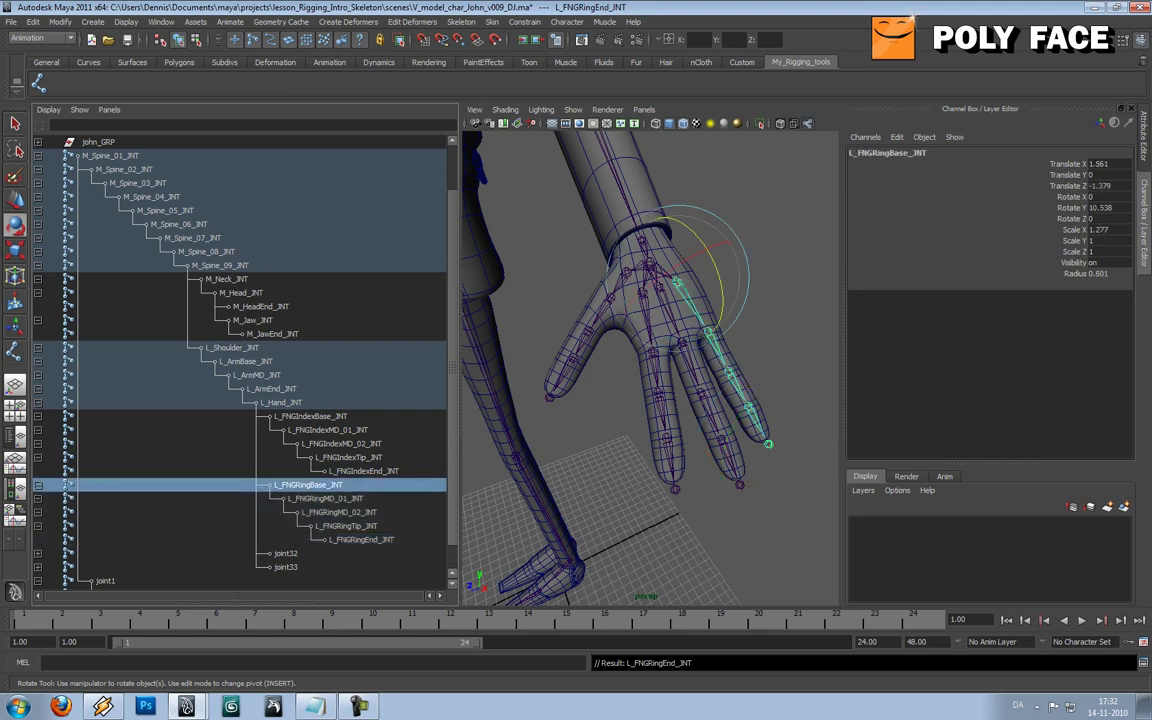
pyautogui.hotkey('ctrl', 'c')
pyautogui.doubleClick(287, 553)
pyautogui.hotkey('ctrl', 'v')
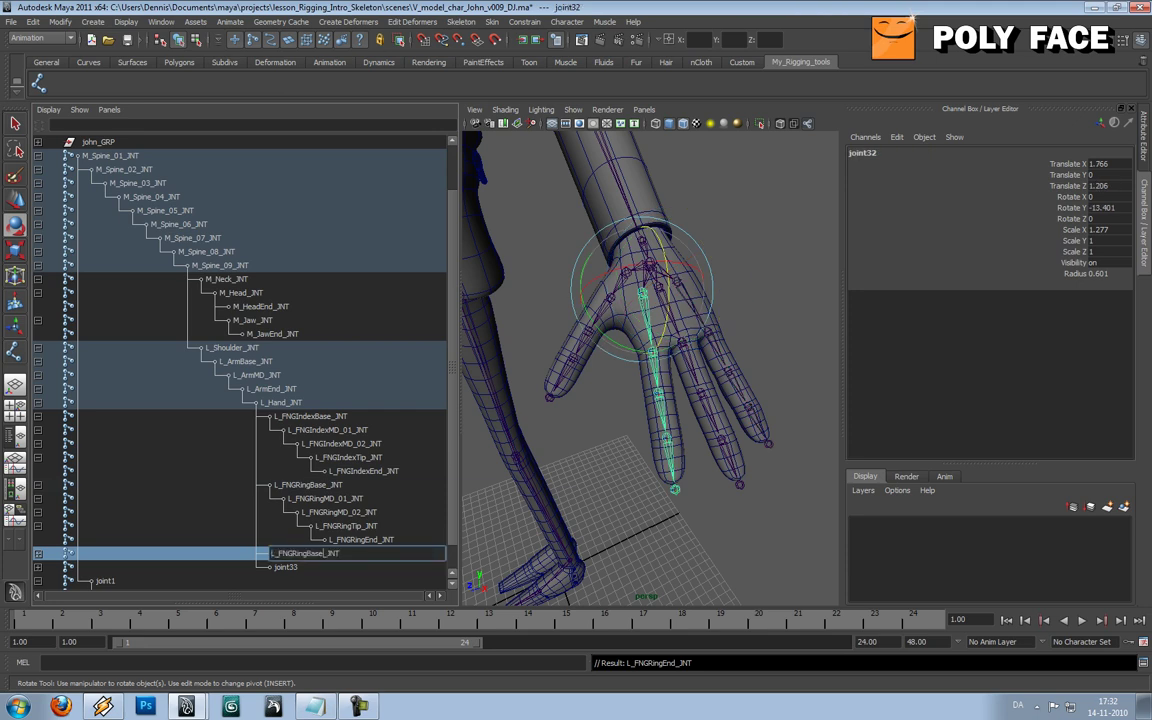
pyautogui.press('BackSpace')
pyautogui.press('BackSpace')
pyautogui.write('se')
pyautogui.press('BackSpace')
pyautogui.press('BackSpace')
pyautogui.press('BackSpace')
pyautogui.press('BackSpace')
pyautogui.write('Point')
pyautogui.press('Return')
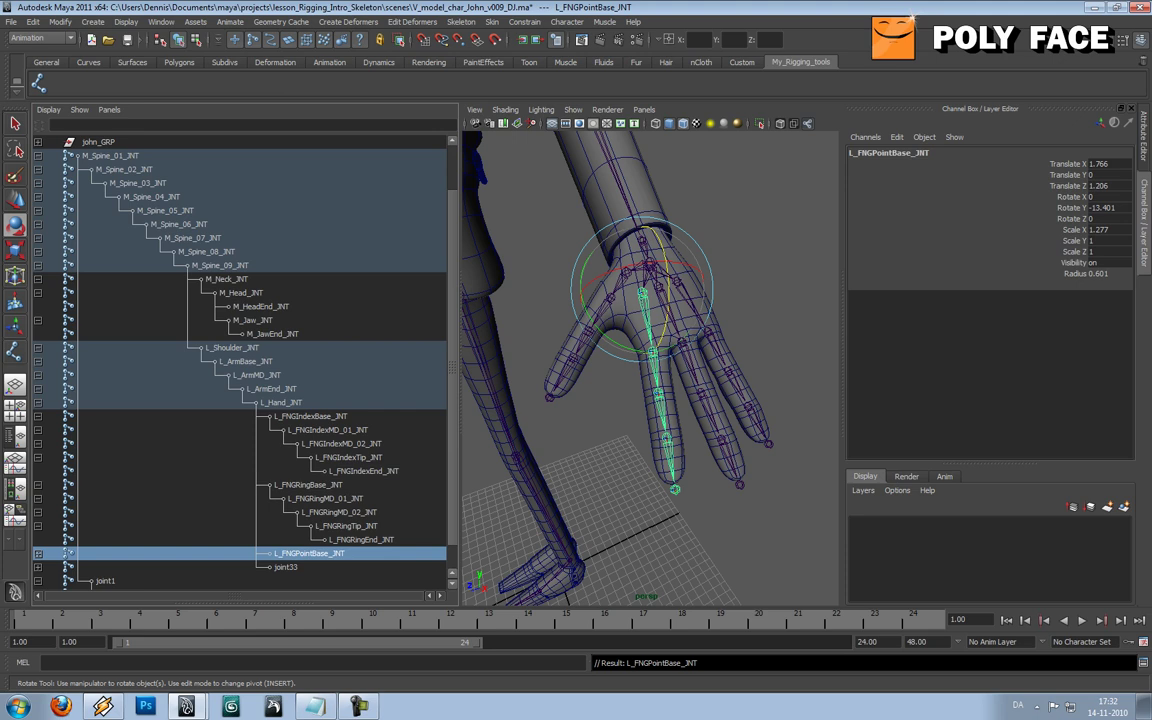
# Expand L_FNGPointBase_JNT and rename its child joint27 as L_FNGPointMD_01_JNT
pyautogui.click(38, 553)
pyautogui.scroll(-1, 220, 330)
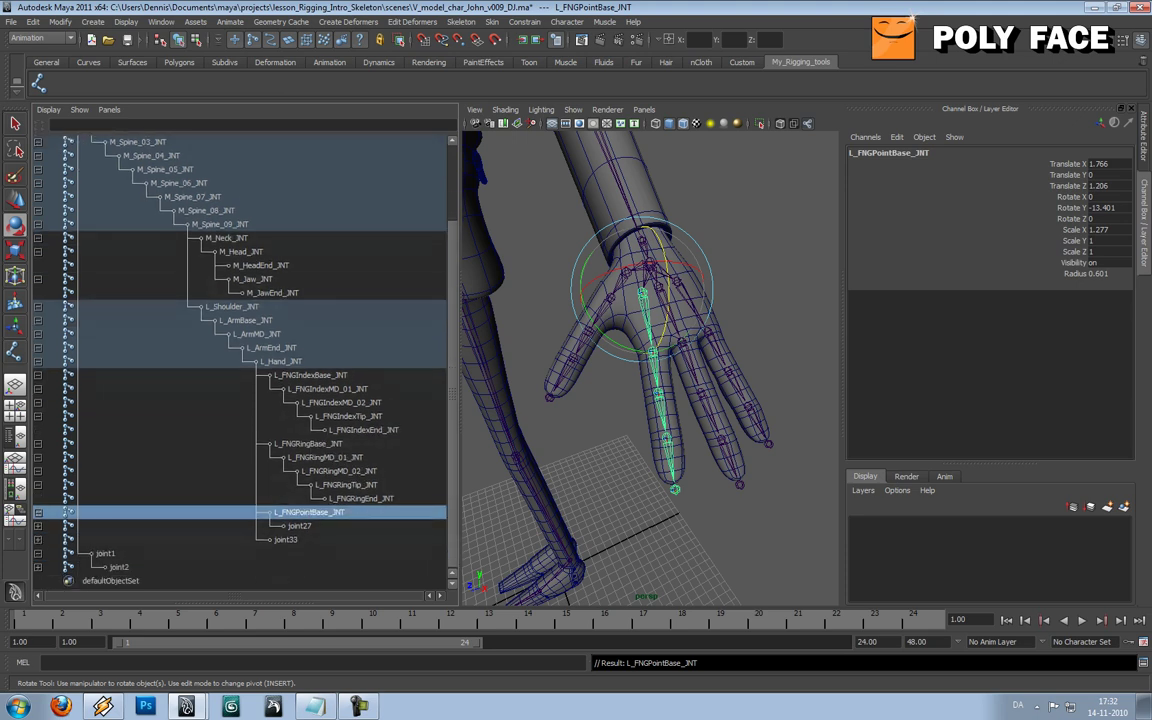
pyautogui.click(297, 525)
pyautogui.doubleClick(297, 525)
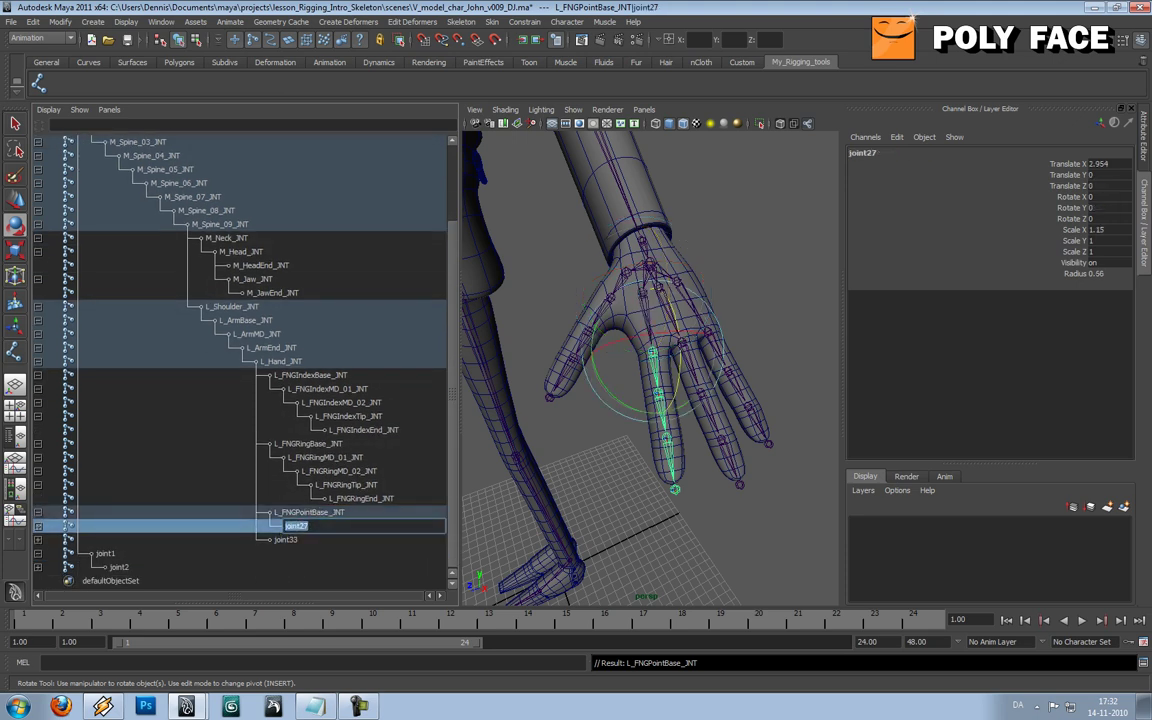
pyautogui.write('L_FNGPointMD_01_JNT')
pyautogui.press('Return')
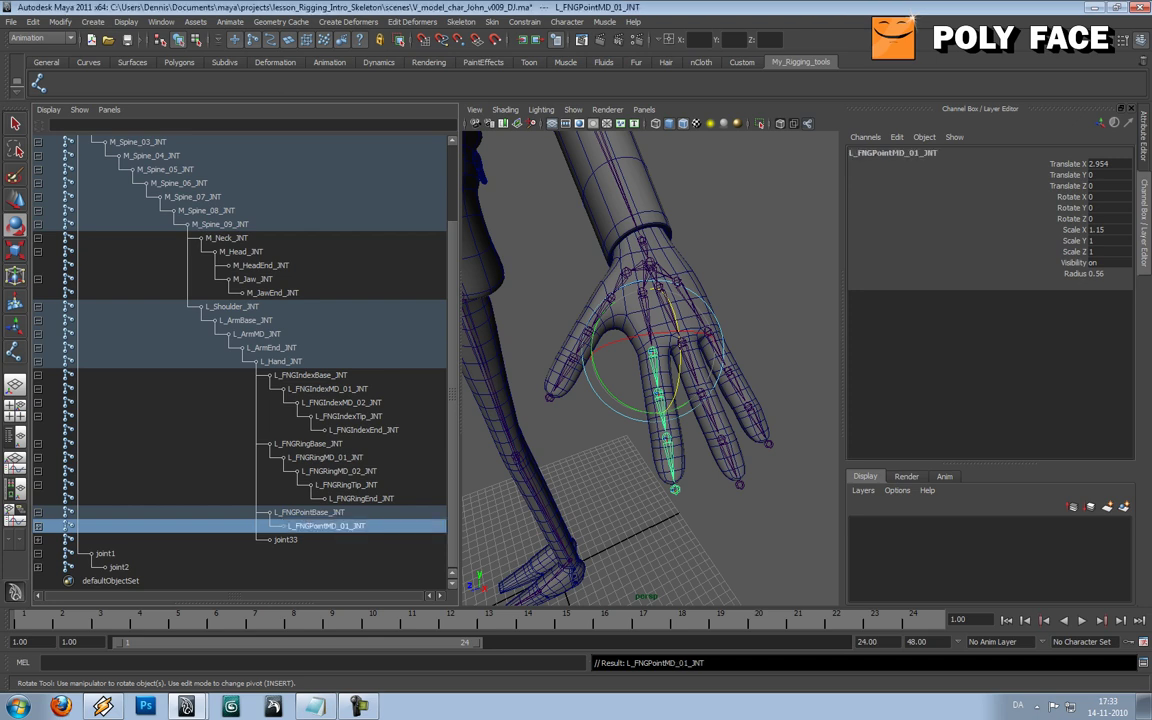
# Copy the name L_FNGPointMD_01_JNT to its child joint28 and change it to L_FNGPointMD_02_JNT
pyautogui.click(38, 526)
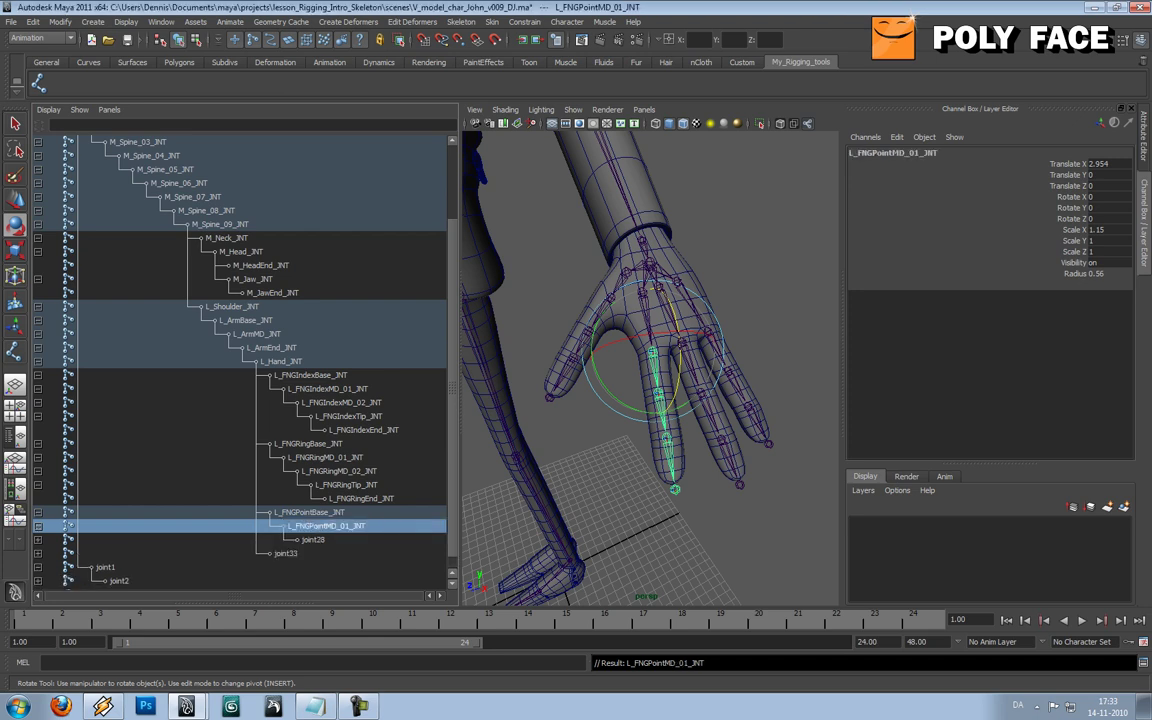
pyautogui.doubleClick(322, 526)
pyautogui.doubleClick(313, 540)
pyautogui.hotkey('ctrl', 'v')
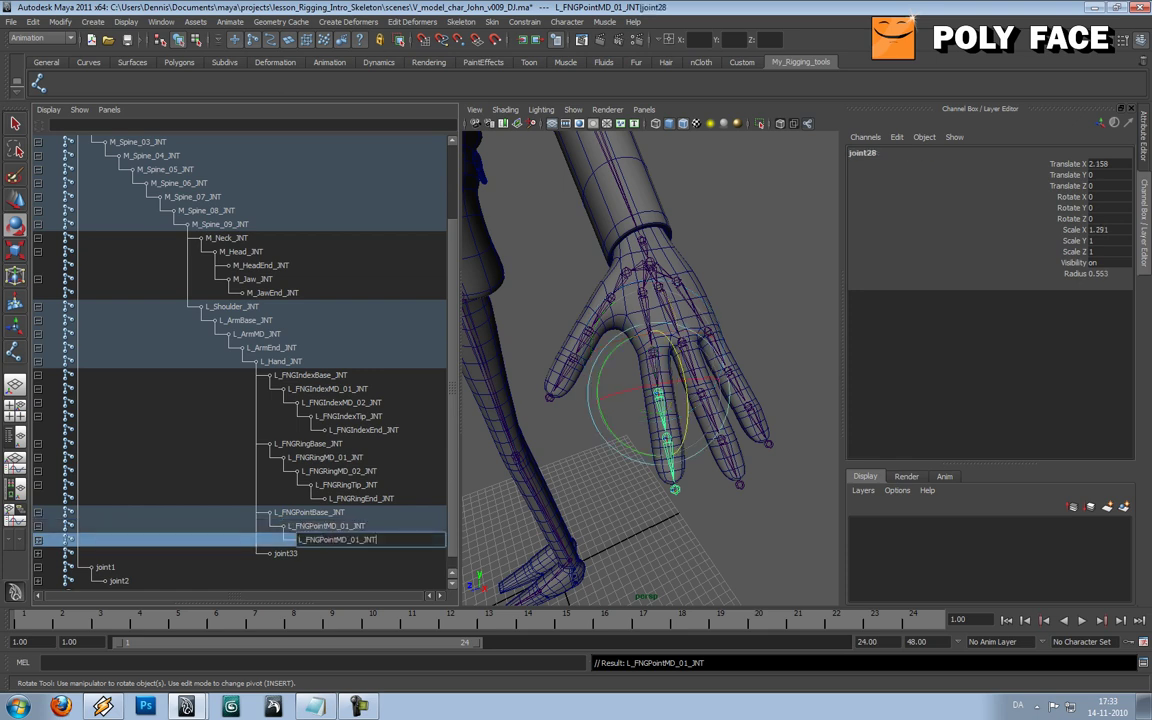
pyautogui.press('BackSpace')
pyautogui.write('2')
pyautogui.press('Return')
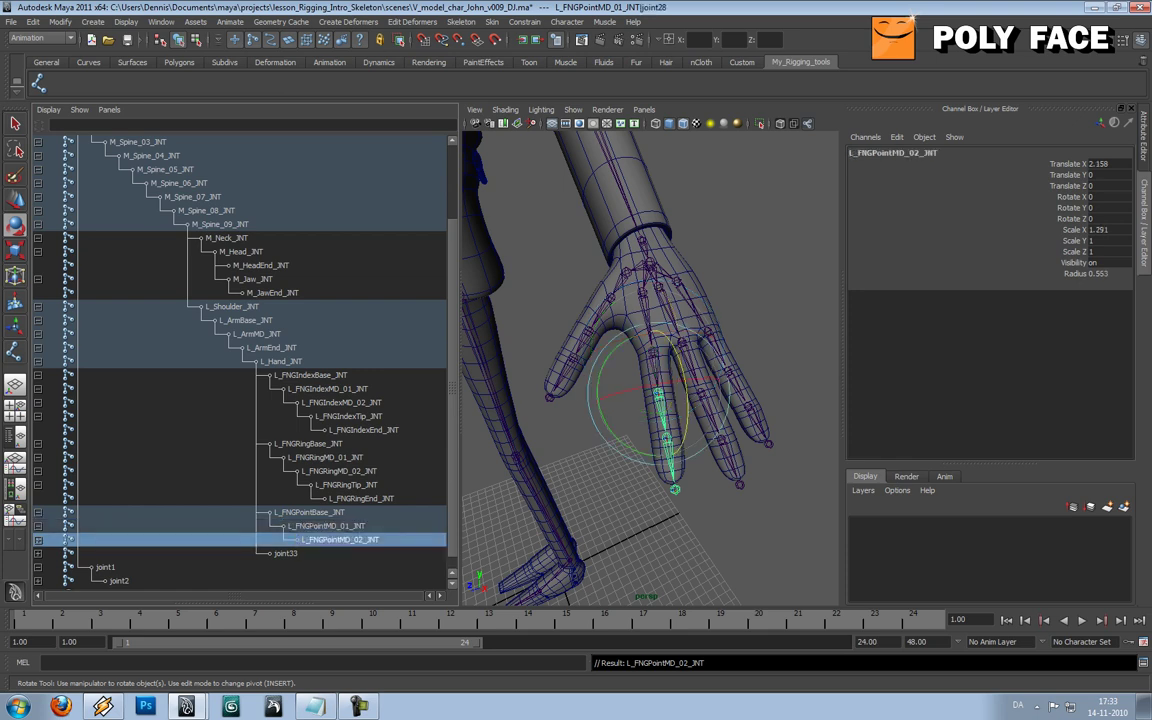
# Expand L_FNGPointMD_02_JNT and rename its child joint29 as L_FNGPointTip_JNT, reusing the copied name
pyautogui.click(38, 540)
pyautogui.doubleClick(326, 553)
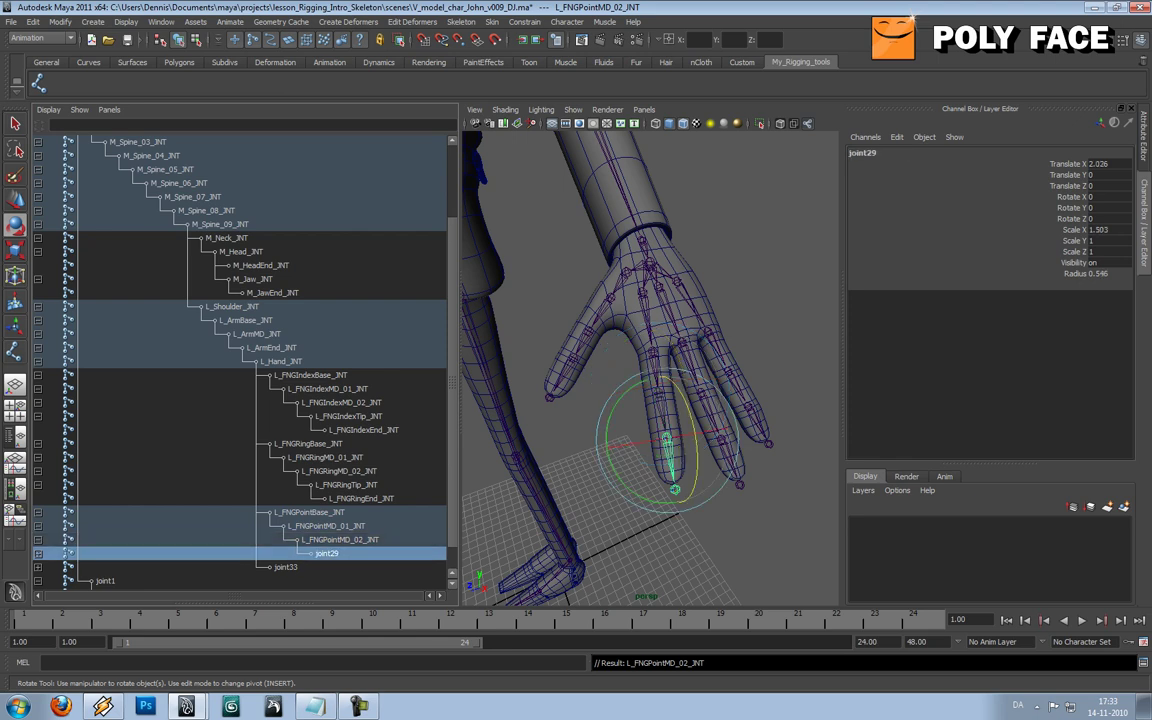
pyautogui.hotkey('ctrl', 'v')
pyautogui.press('Left')
pyautogui.press('Left')
pyautogui.press('Left')
pyautogui.press('Left')
pyautogui.press('BackSpace')
pyautogui.press('BackSpace')
pyautogui.press('BackSpace')
pyautogui.press('BackSpace')
pyautogui.press('BackSpace')
pyautogui.write('Ti')
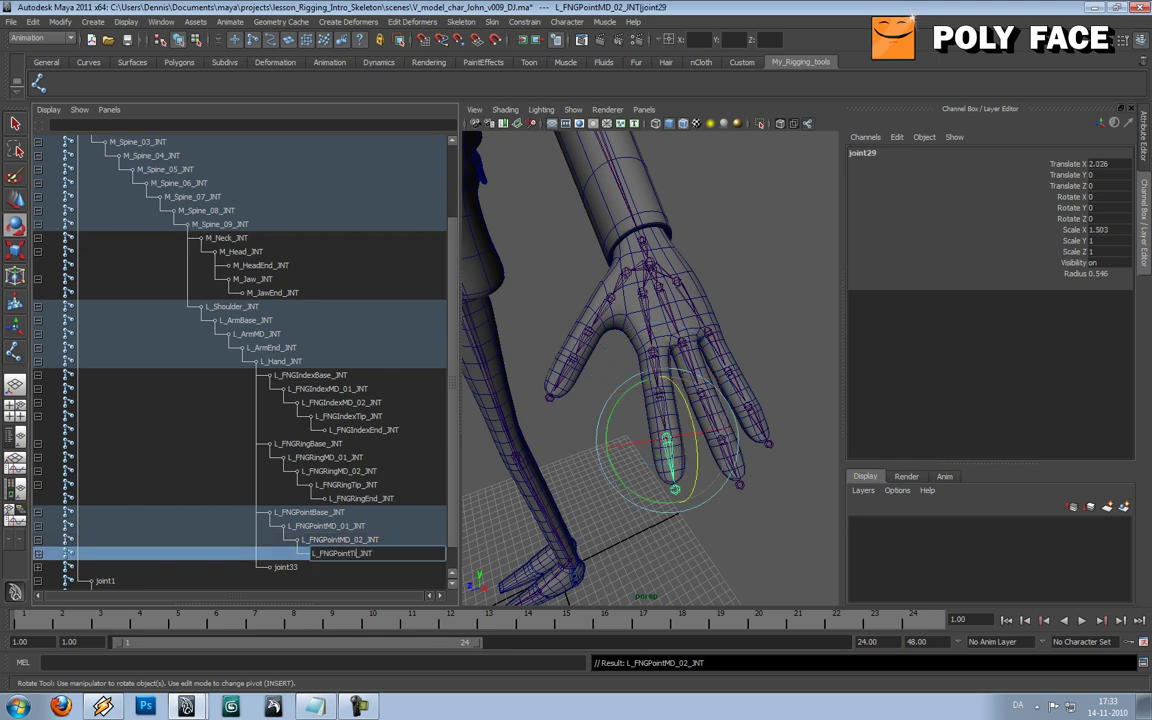
pyautogui.write('p')
pyautogui.press('Return')
# Expand L_FNGPointTip_JNT, copy its name to its child joint30 and change it to L_FNGPointEnd_JNT
pyautogui.click(38, 553)
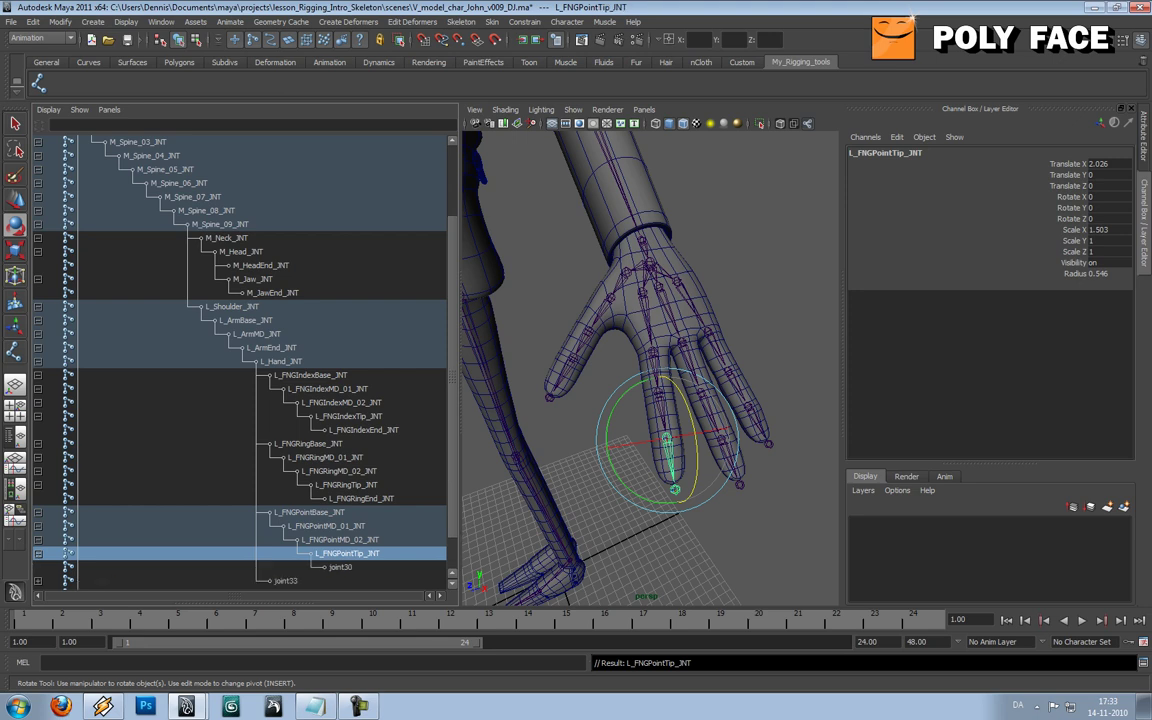
pyautogui.doubleClick(345, 553)
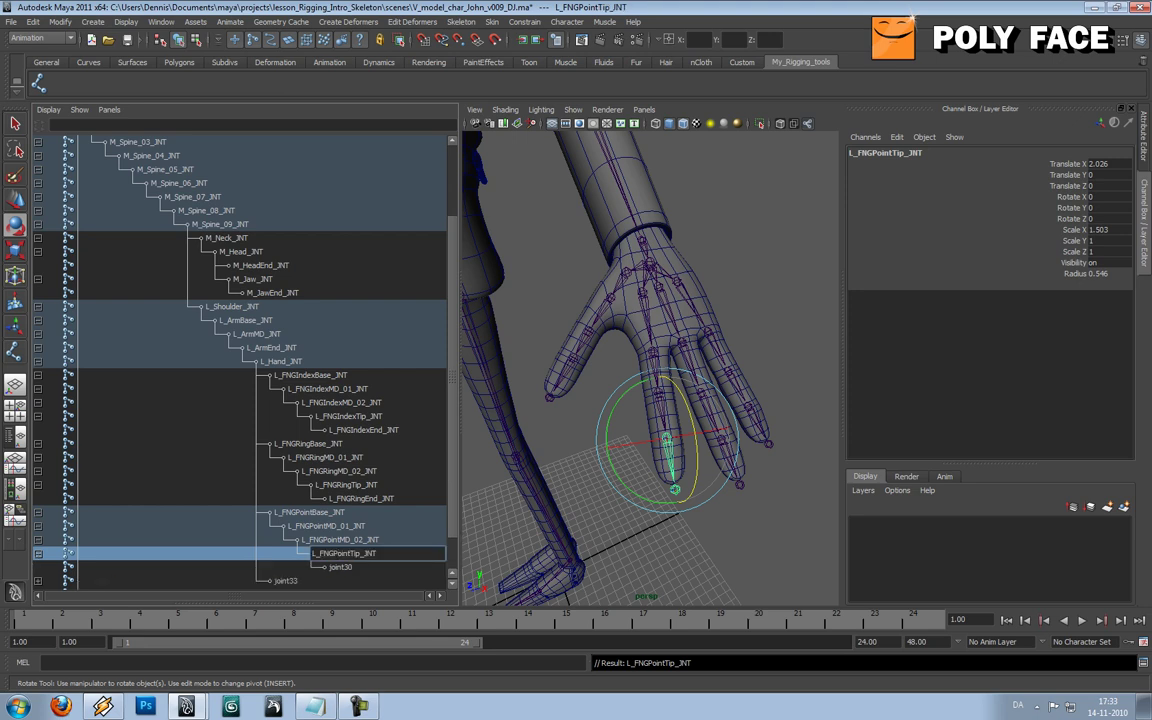
pyautogui.doubleClick(338, 553)
pyautogui.hotkey('ctrl', 'c')
pyautogui.doubleClick(341, 567)
pyautogui.hotkey('ctrl', 'v')
pyautogui.press('BackSpace')
pyautogui.press('BackSpace')
pyautogui.press('BackSpace')
pyautogui.write('End')
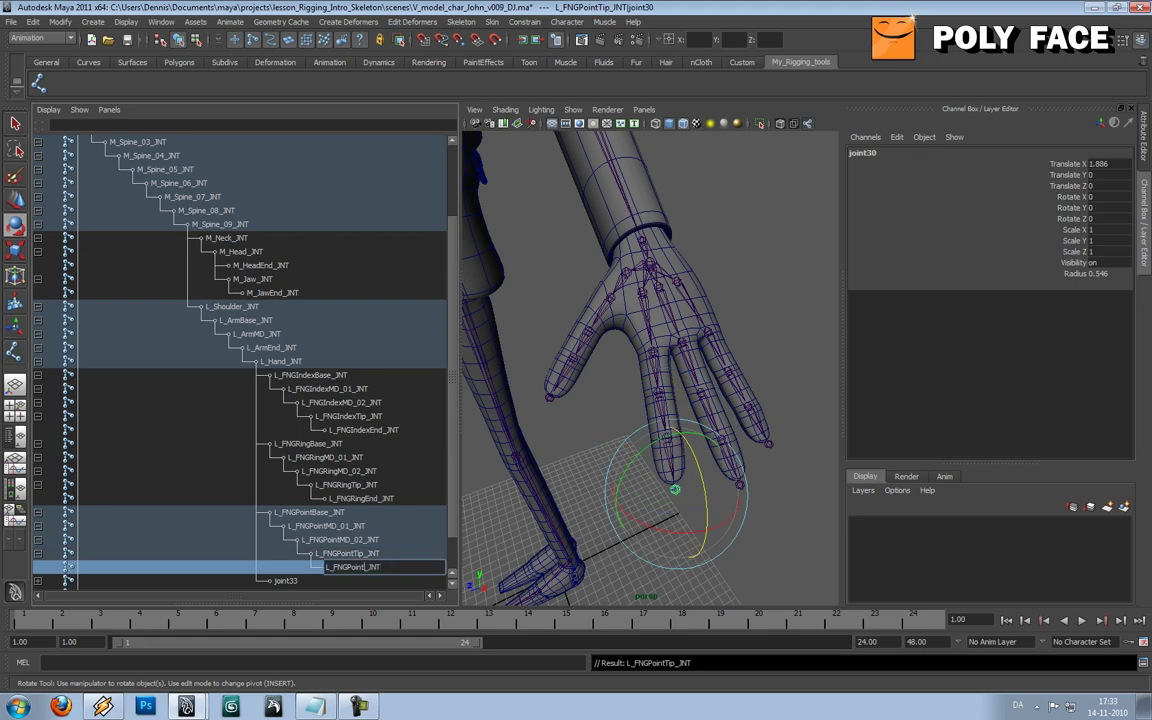
pyautogui.press('Return')
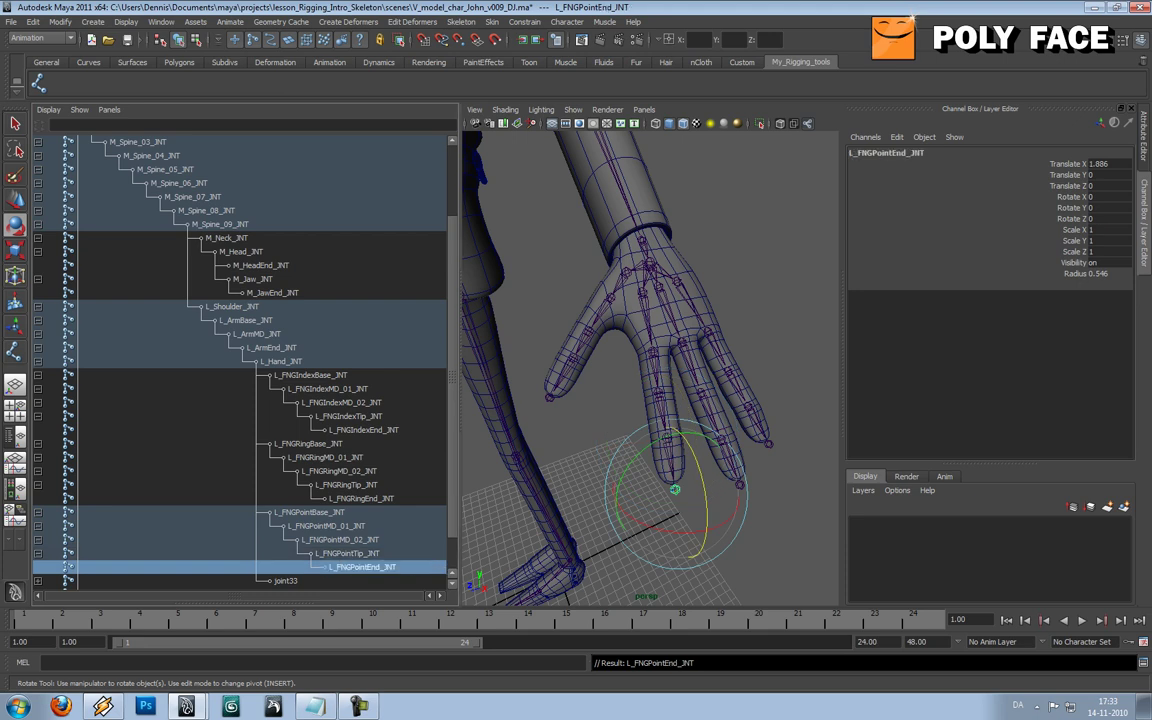
# Copy the name L_FNGPointBase_JNT to joint33, the thumb's first joint, and change it to L_FNGThumbBase_JNT
pyautogui.scroll(-1, 240, 360)
pyautogui.doubleClick(284, 539)
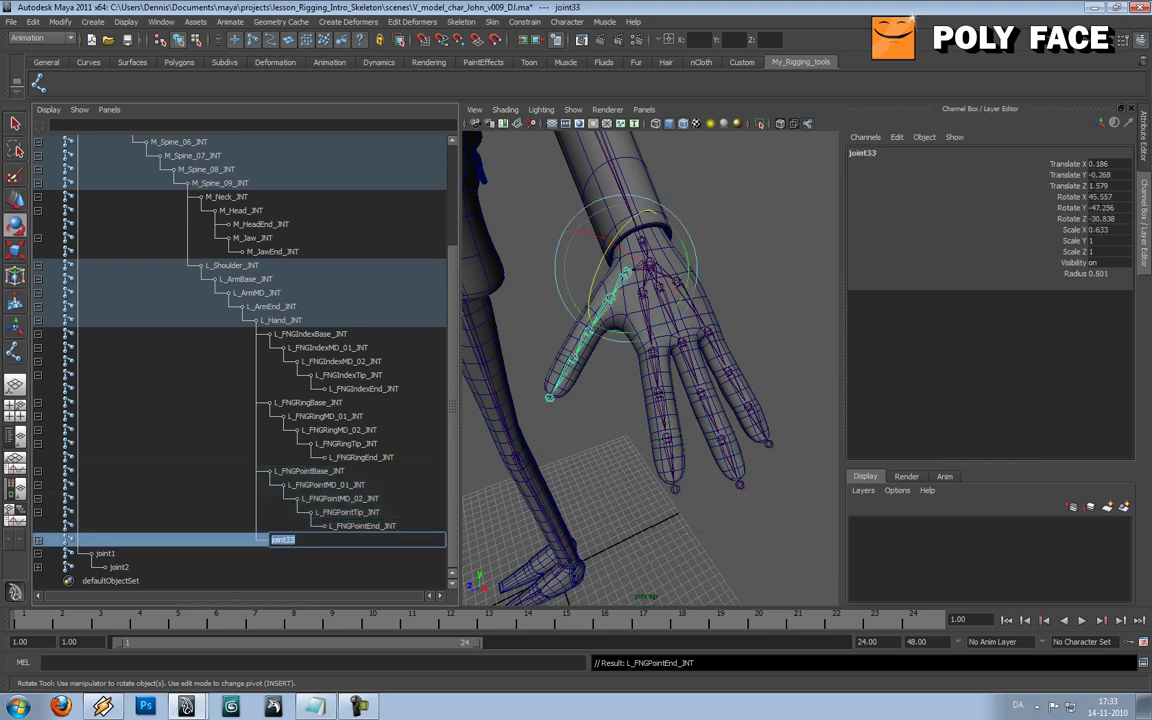
pyautogui.doubleClick(308, 471)
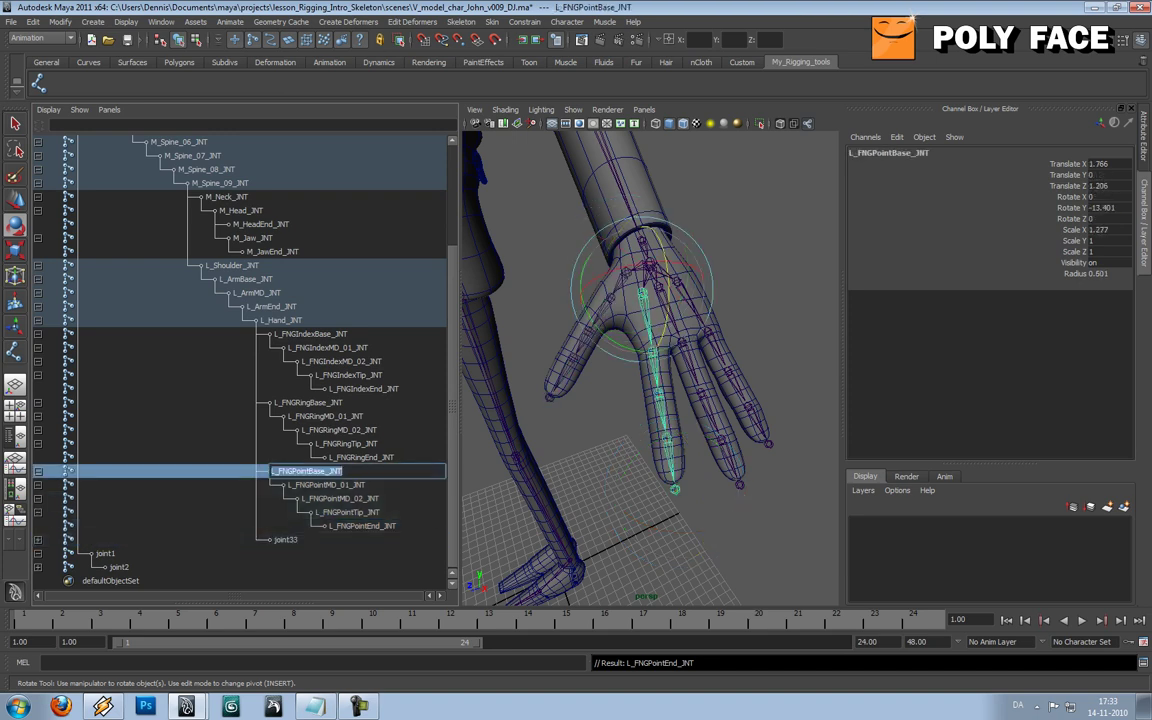
pyautogui.doubleClick(286, 540)
pyautogui.hotkey('ctrl', 'v')
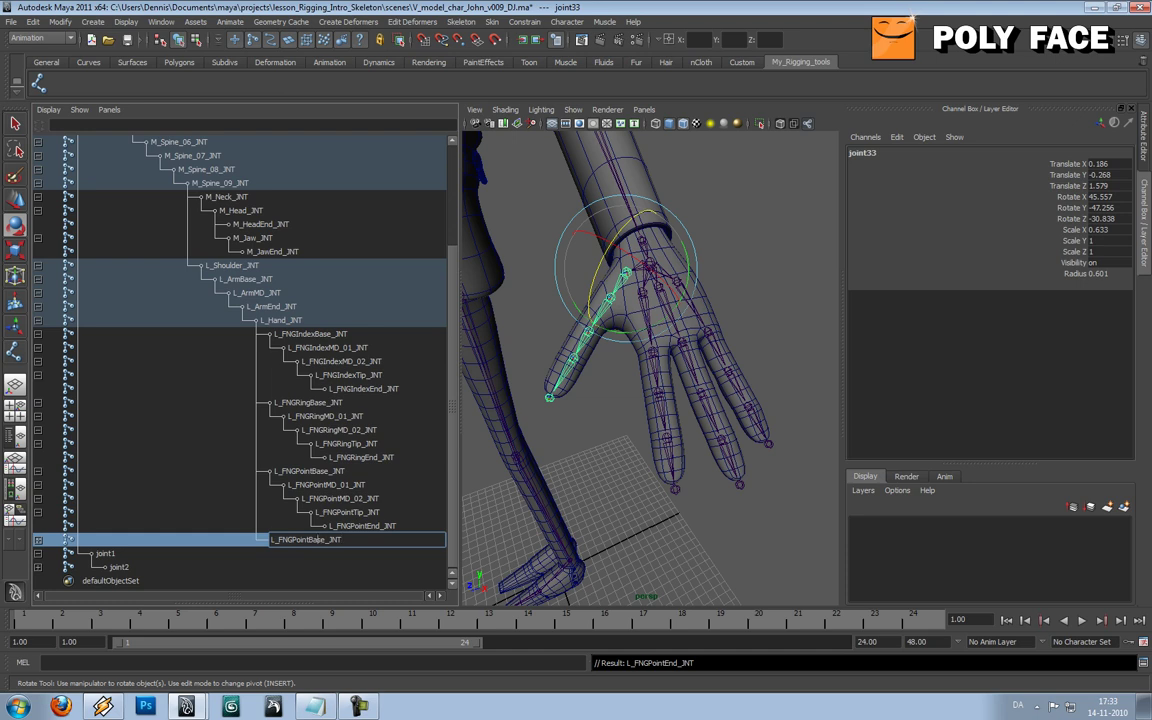
pyautogui.press('BackSpace')
pyautogui.press('BackSpace')
pyautogui.press('BackSpace')
pyautogui.press('BackSpace')
pyautogui.press('BackSpace')
pyautogui.write('Thumb')
pyautogui.press('Return')
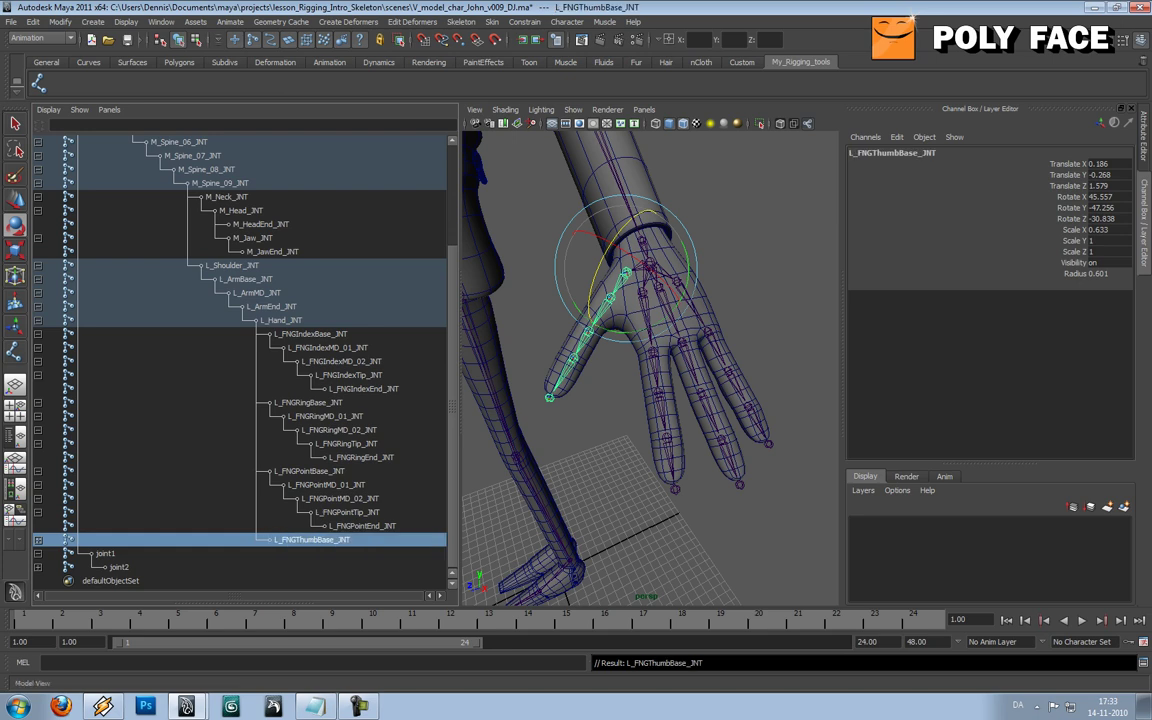
# Expand L_FNGThumbBase_JNT, copy its name to its child joint27 and change it to L_FNGThumbMD_JNT
pyautogui.click(38, 540)
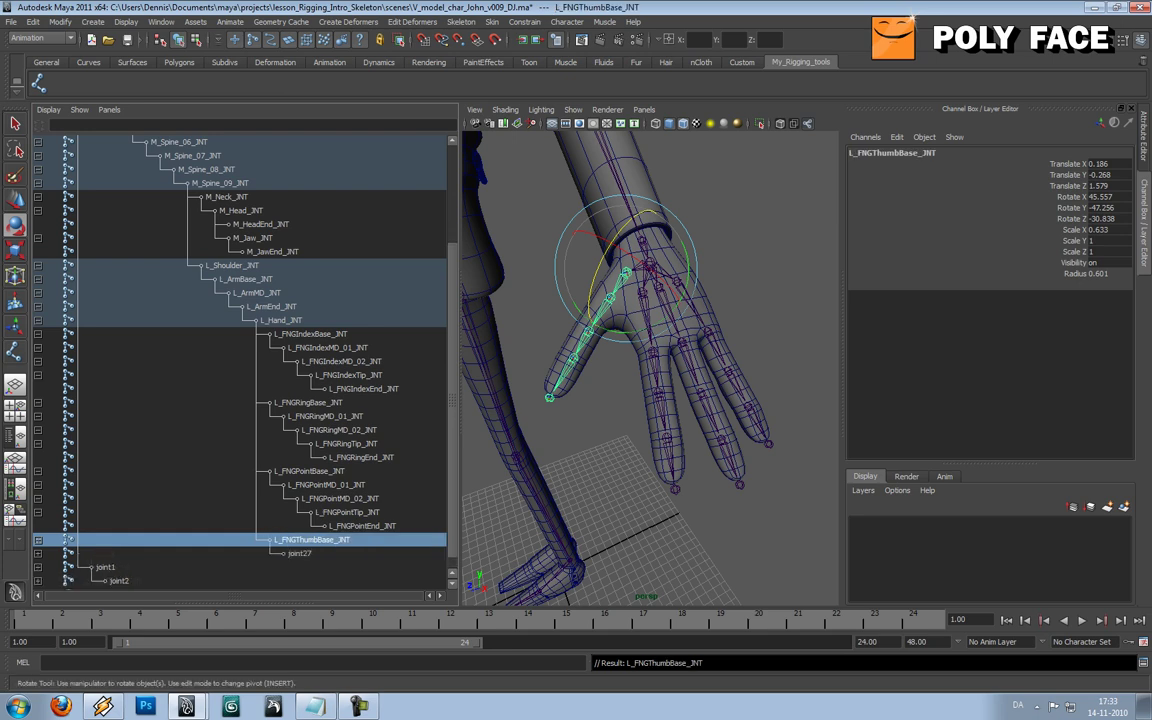
pyautogui.doubleClick(312, 540)
pyautogui.hotkey('ctrl', 'c')
pyautogui.doubleClick(300, 553)
pyautogui.hotkey('ctrl', 'v')
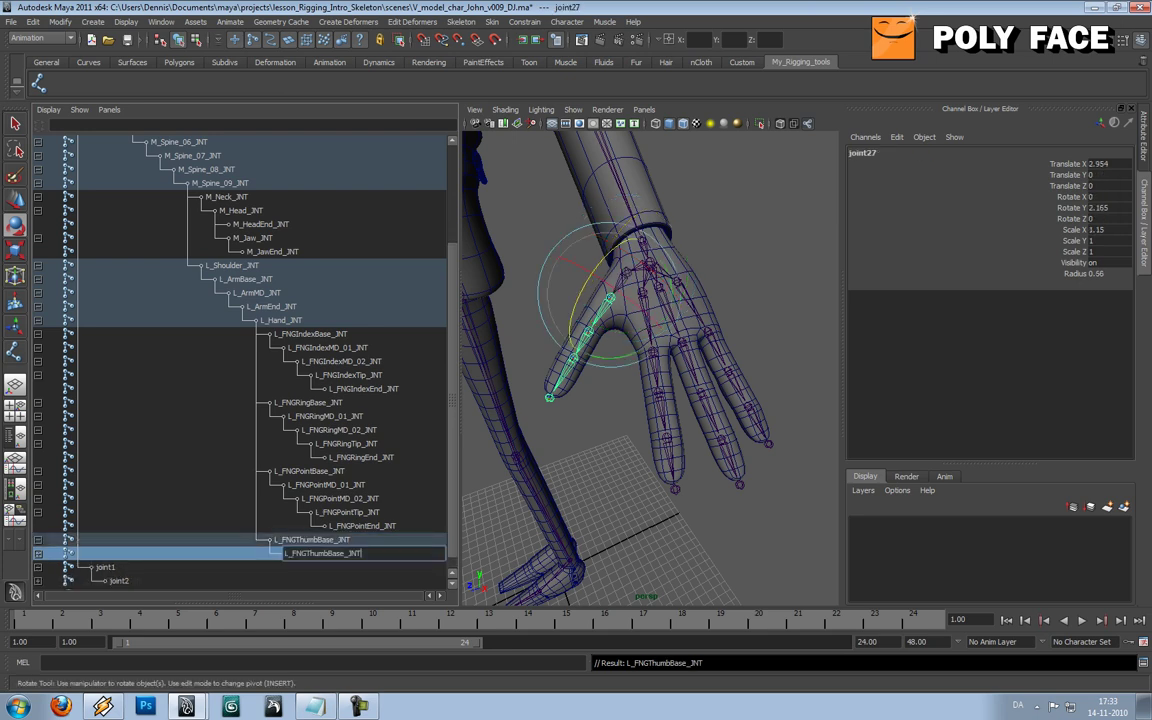
pyautogui.press('BackSpace')
pyautogui.press('BackSpace')
pyautogui.press('BackSpace')
pyautogui.press('BackSpace')
pyautogui.write('MD')
pyautogui.press('Return')
# Expand L_FNGThumbMD_JNT and rename its child joint28 as L_FNGThumbMD_02_JNT, reusing the copied thumb name
pyautogui.click(38, 553)
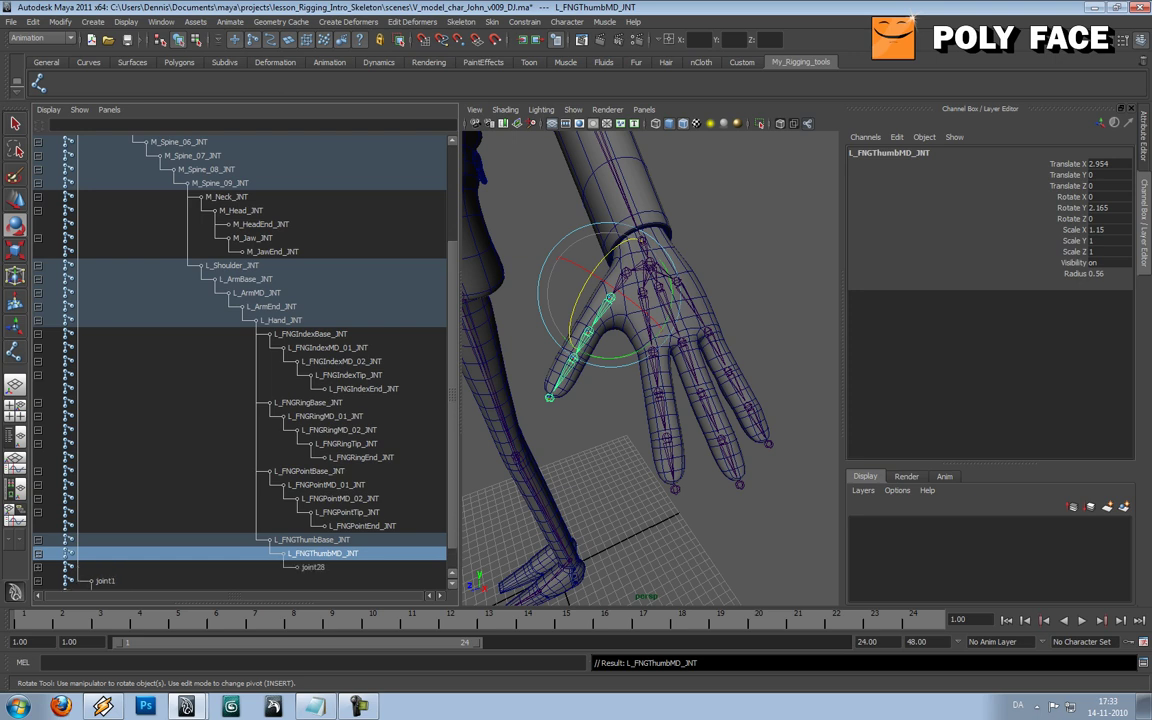
pyautogui.doubleClick(314, 567)
pyautogui.hotkey('ctrl', 'v')
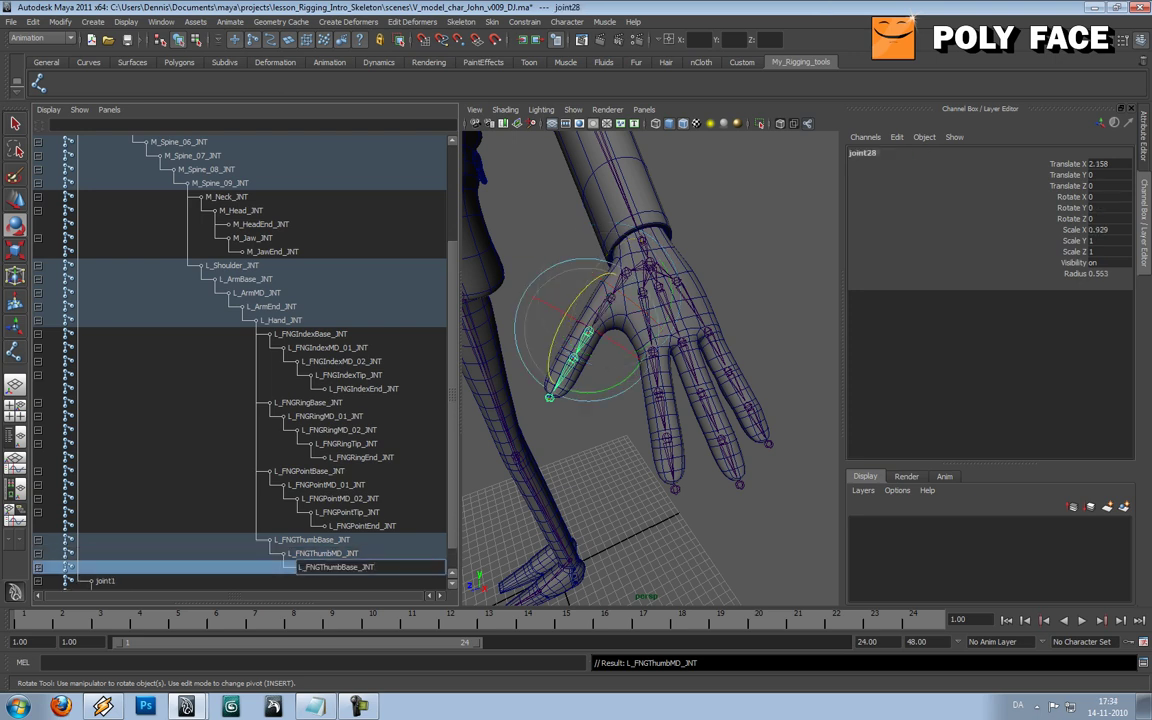
pyautogui.hotkey('shift', 'Left')
pyautogui.hotkey('shift', 'Left')
pyautogui.hotkey('shift', 'Left')
pyautogui.hotkey('shift', 'Left')
pyautogui.press('Home')
pyautogui.hotkey('shift', 'Right')
pyautogui.hotkey('shift', 'Right')
pyautogui.press('Right')
pyautogui.hotkey('shift', 'Right')
pyautogui.hotkey('shift', 'Right')
pyautogui.hotkey('shift', 'Right')
pyautogui.hotkey('shift', 'Right')
pyautogui.write('MD_02')
# Add the number 01 to the first middle thumb joint's name, making it L_FNGThumbMD_01_JNT
pyautogui.doubleClick(322, 553)
pyautogui.click(340, 553)
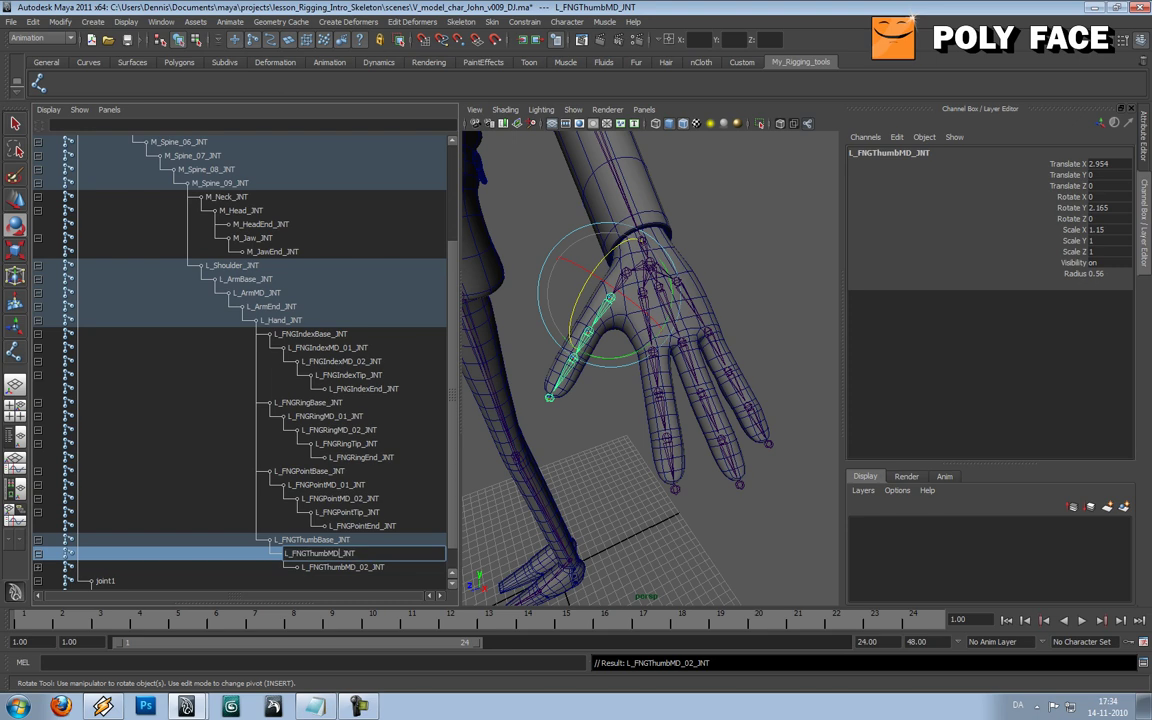
pyautogui.write('_01')
pyautogui.press('Return')
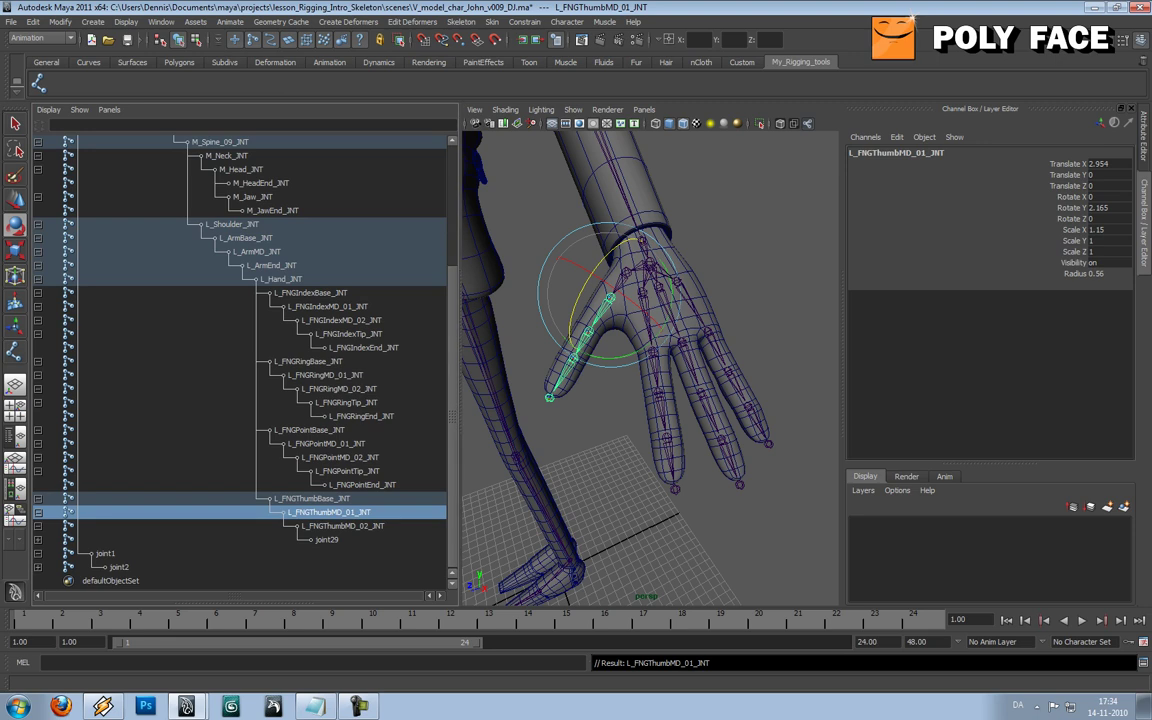
# Rename joint29 below L_FNGThumbMD_02_JNT as L_FNGThumbTip_JNT, reusing the copied thumb name
pyautogui.click(330, 539)
pyautogui.doubleClick(330, 539)
pyautogui.write('L_FNGThumbBase_JNT')
pyautogui.press('BackSpace')
pyautogui.press('BackSpace')
pyautogui.press('BackSpace')
pyautogui.press('BackSpace')
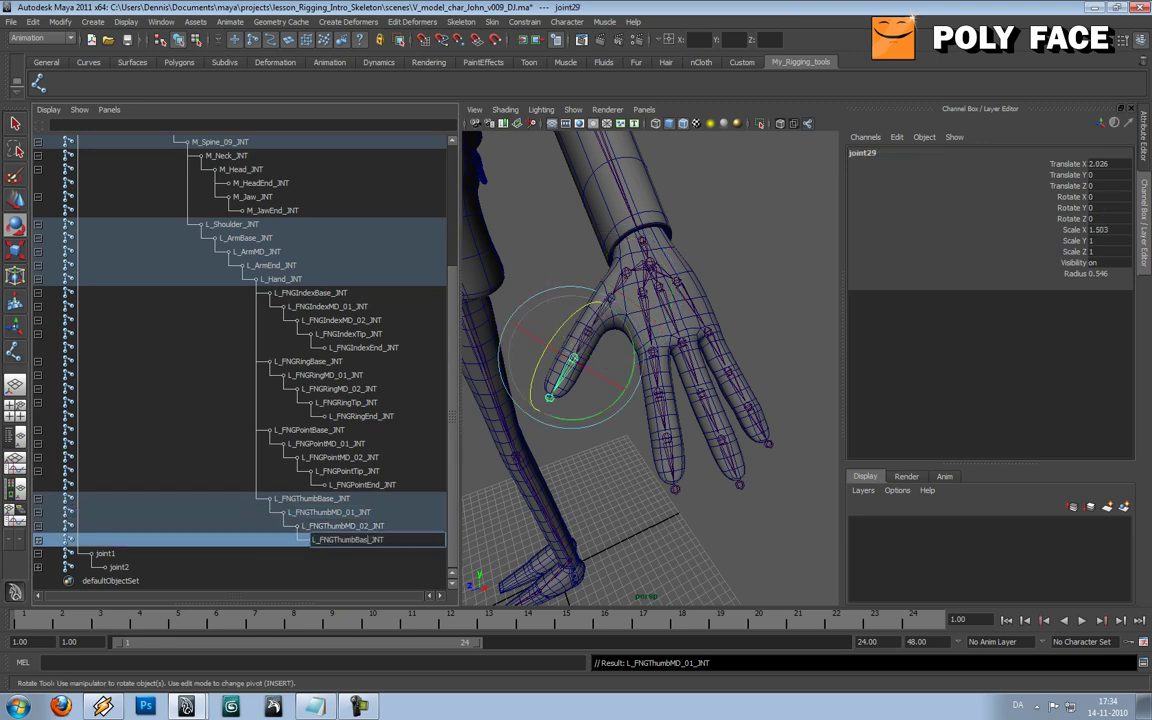
pyautogui.write('Tip')
pyautogui.press('Return')
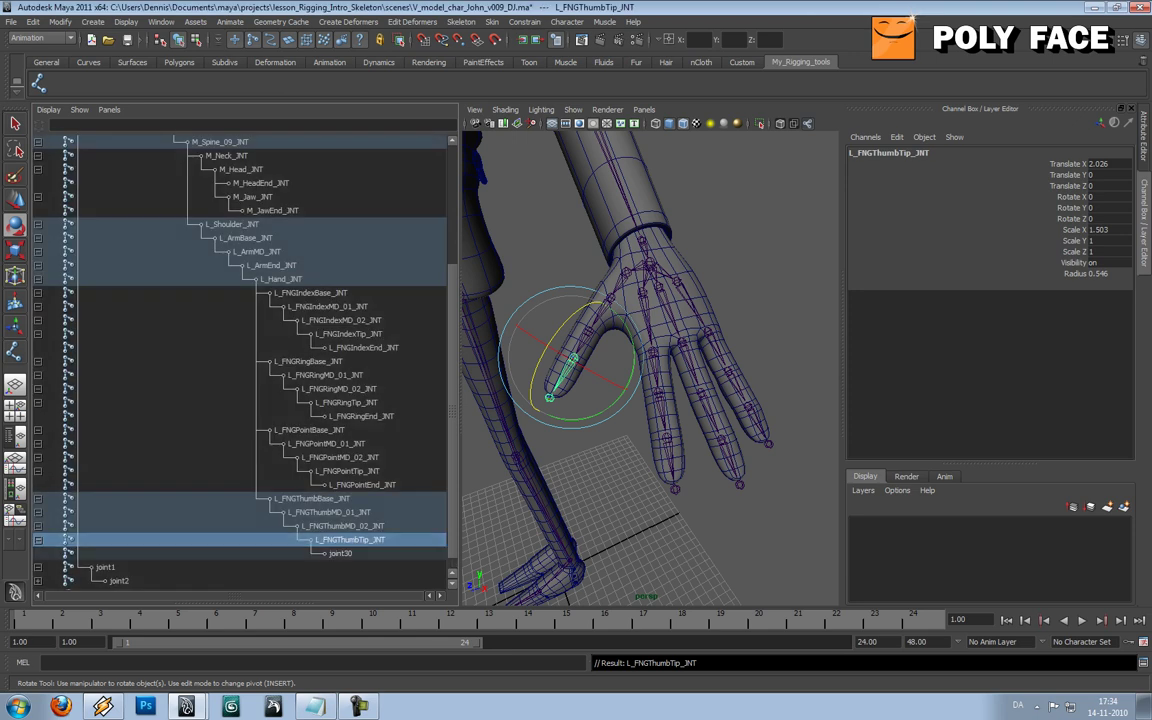
# Rename joint30 below L_FNGThumbTip_JNT as L_FNGThumbEnd_JNT, reusing the copied thumb name
pyautogui.doubleClick(340, 553)
pyautogui.hotkey('ctrl', 'v')
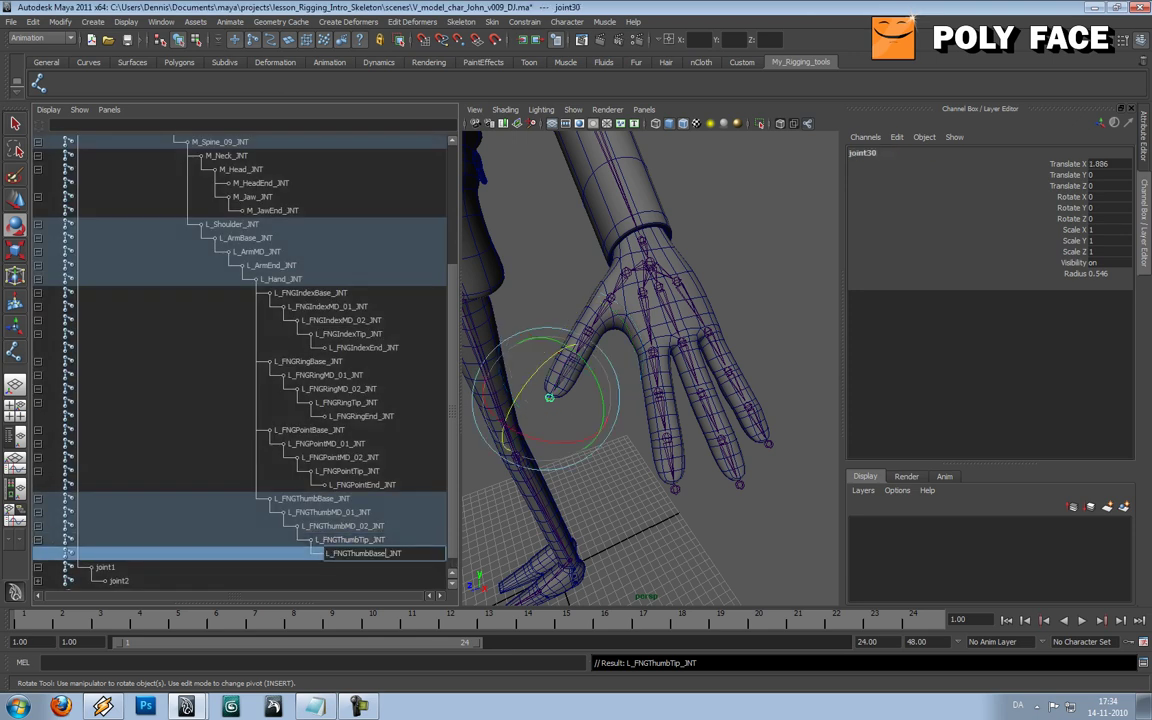
pyautogui.press('BackSpace')
pyautogui.press('BackSpace')
pyautogui.press('BackSpace')
pyautogui.press('BackSpace')
pyautogui.write('End')
pyautogui.press('Return')
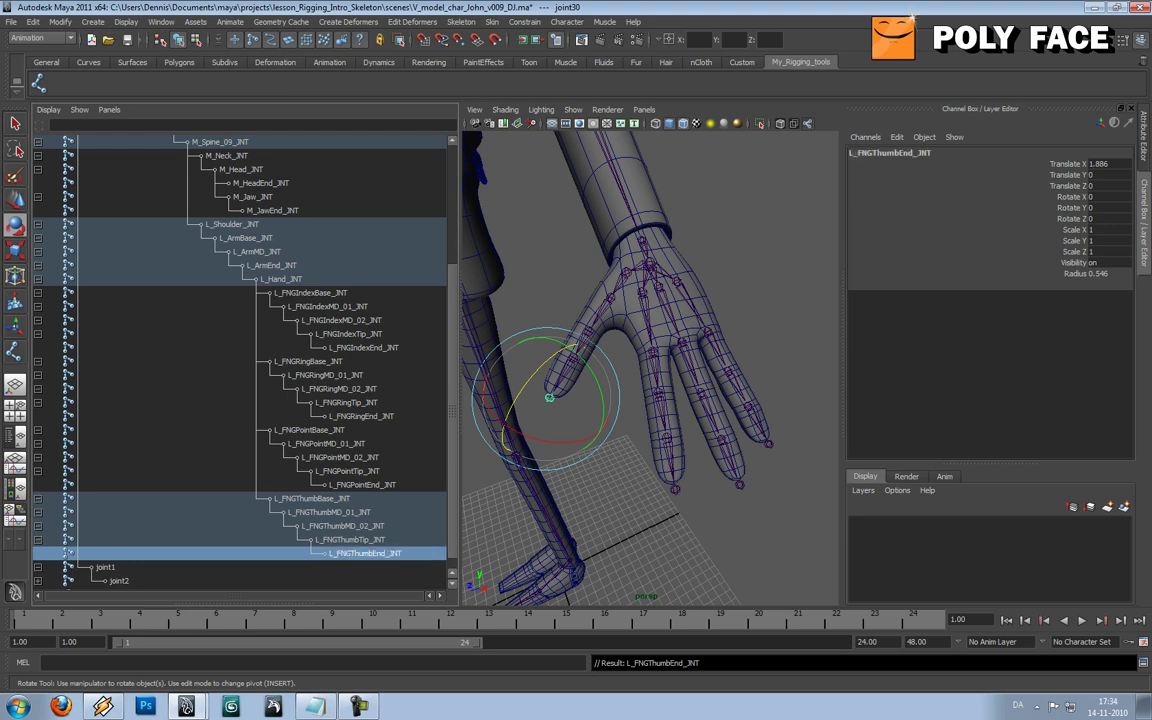
# Rename joint1, the top joint of the leg chain, as L_Hip_JNT
pyautogui.click(740, 260)
pyautogui.keyDown('alt'); pyautogui.moveTo(720, 330); pyautogui.dragTo(600, 380, button='right'); pyautogui.keyUp('alt')
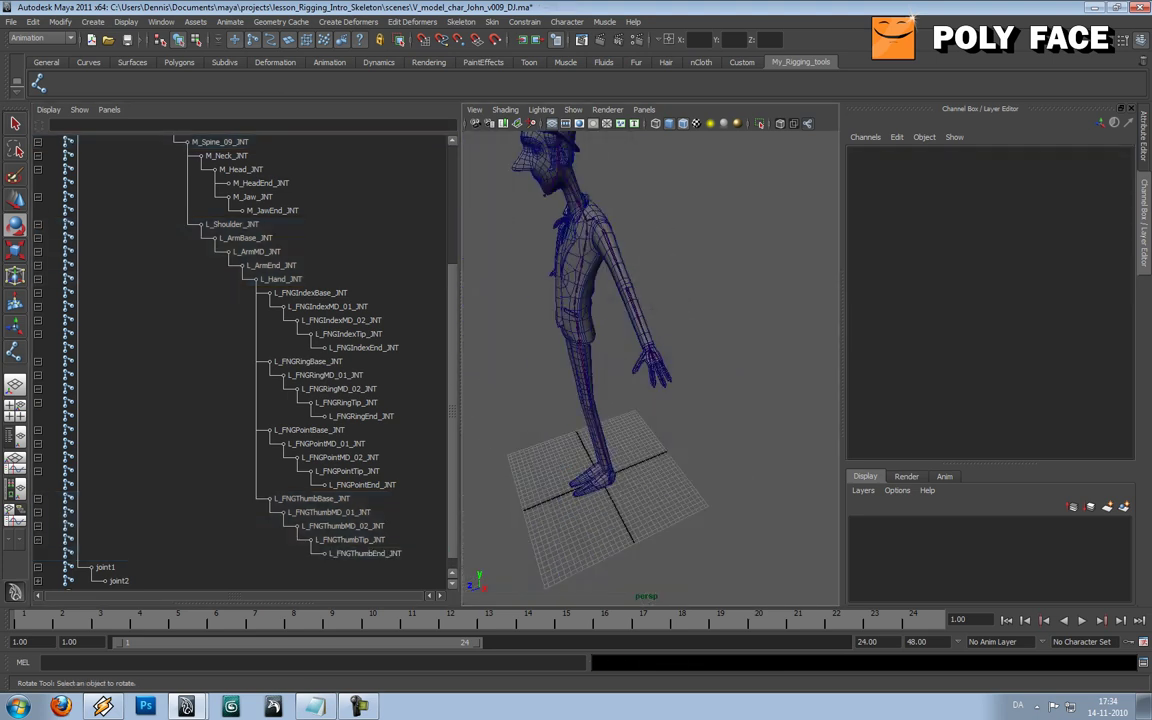
pyautogui.keyDown('alt'); pyautogui.moveTo(630, 400); pyautogui.dragTo(680, 360); pyautogui.keyUp('alt')
pyautogui.click(105, 567)
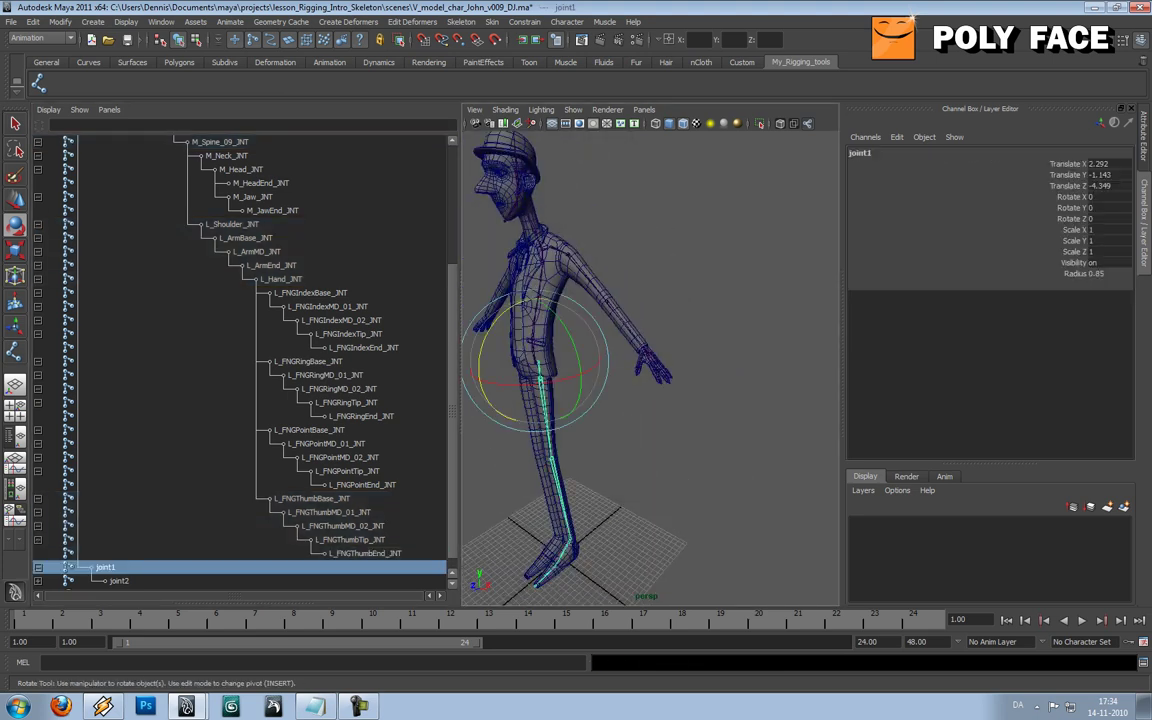
pyautogui.moveTo(460, 411); pyautogui.dragTo(490, 411)
pyautogui.doubleClick(103, 567)
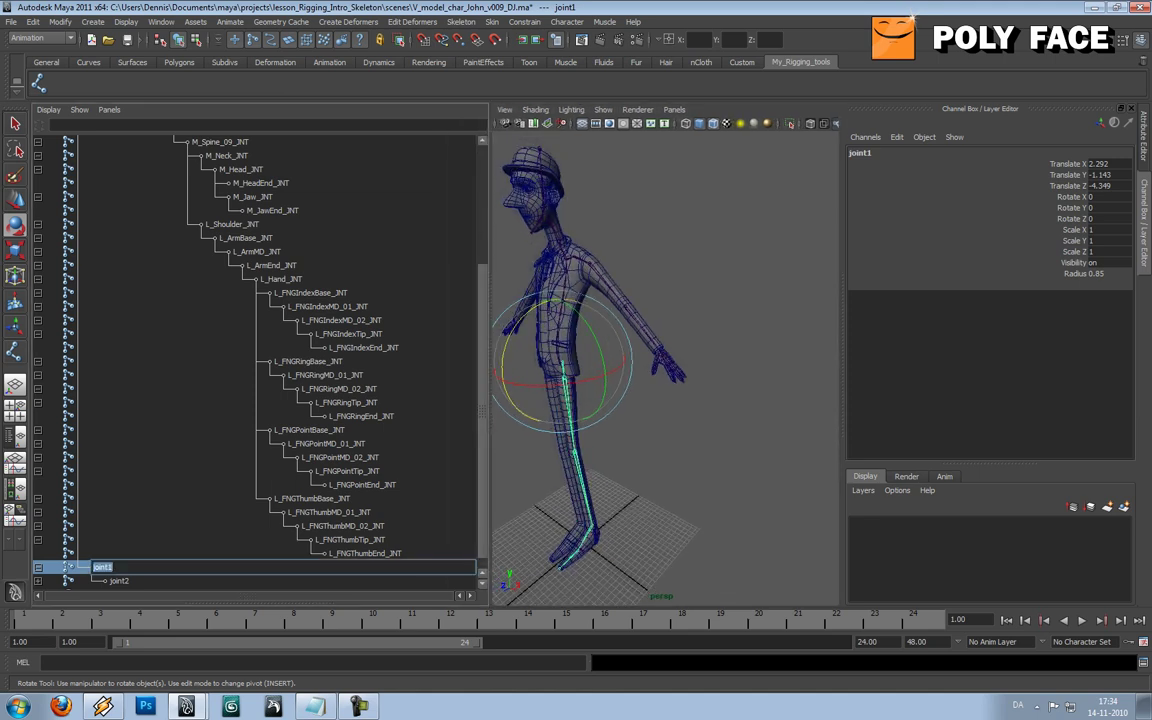
pyautogui.write('L_Hip_JNT')
pyautogui.press('Return')
# Rename joint2, the child of L_Hip_JNT, as L_LegBase_JNT
pyautogui.doubleClick(118, 581)
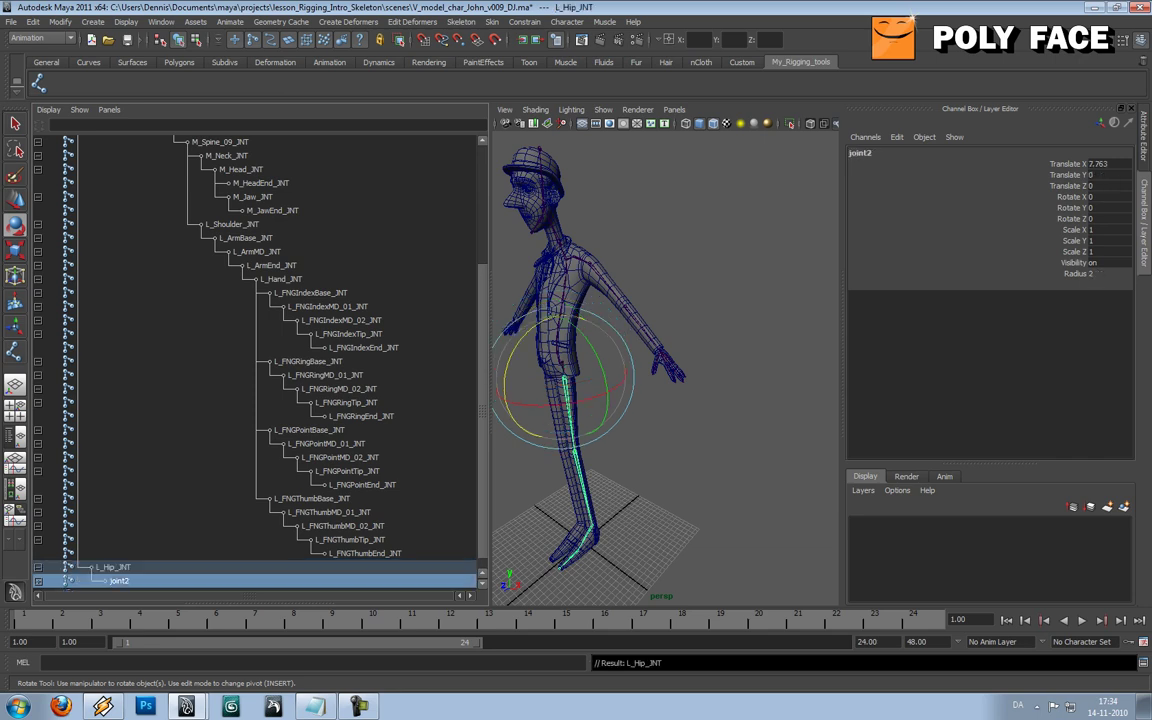
pyautogui.write('L_')
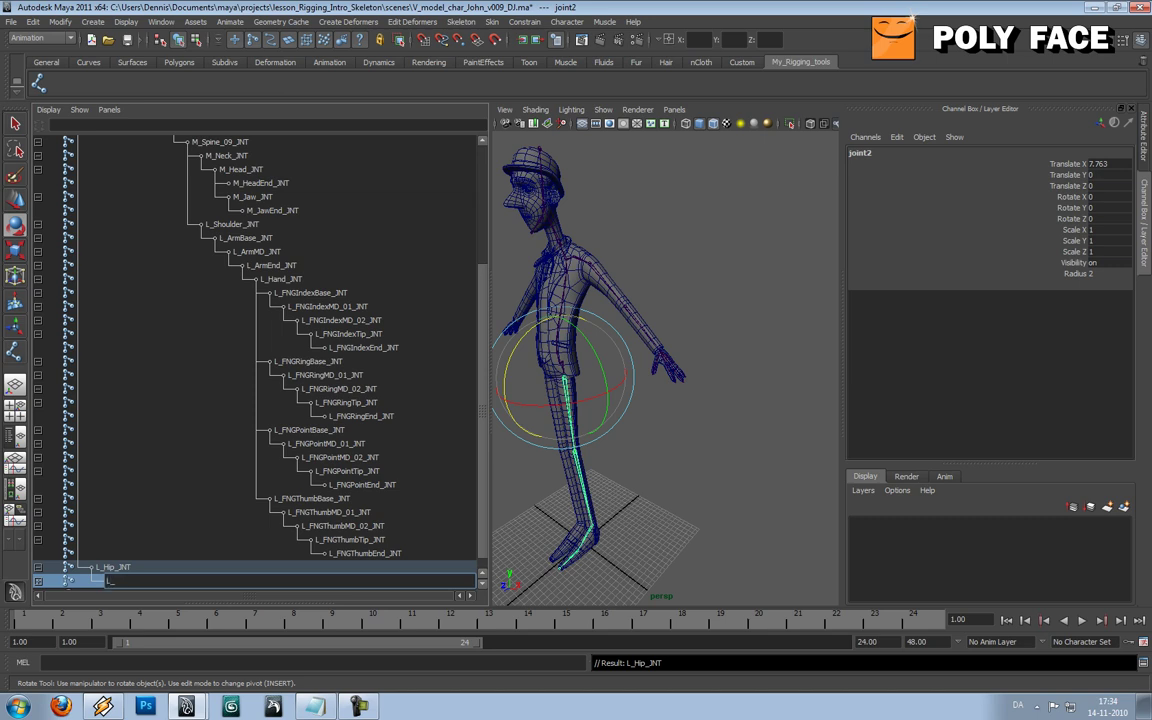
pyautogui.write('LegBase_JNT')
pyautogui.press('Return')
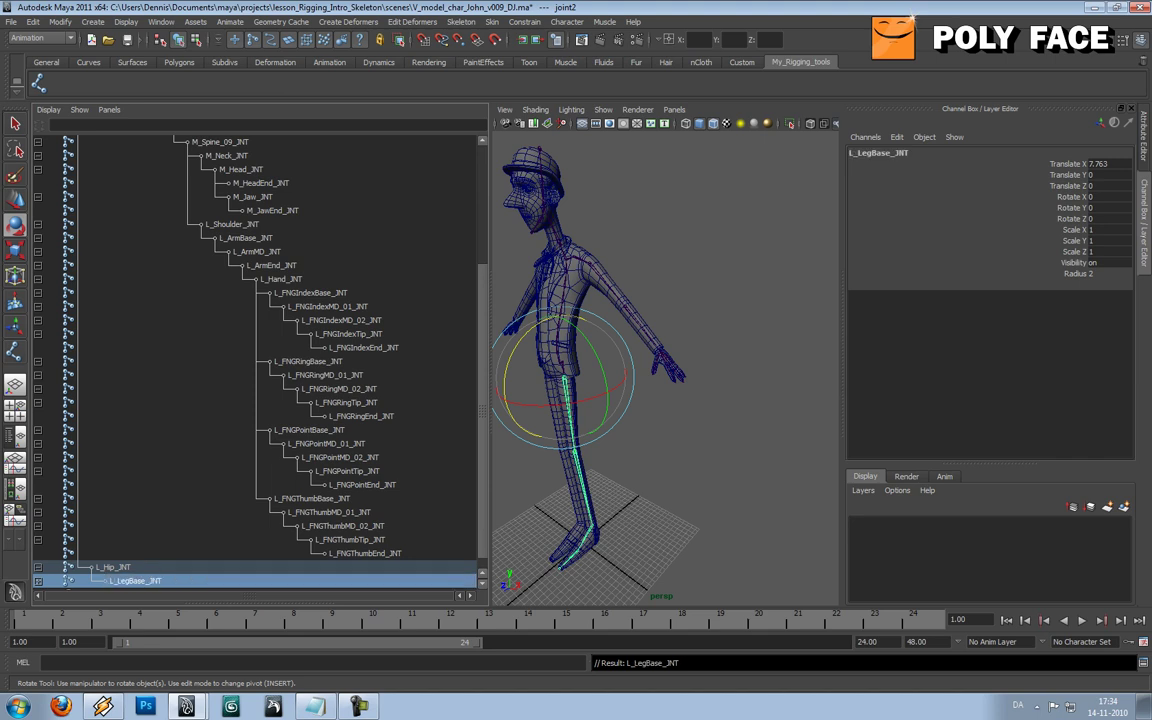
# Rename joint3, the child of L_LegBase_JNT, as L_LegMD_JNT
pyautogui.scroll(-1, 132, 573)
pyautogui.doubleClick(130, 567)
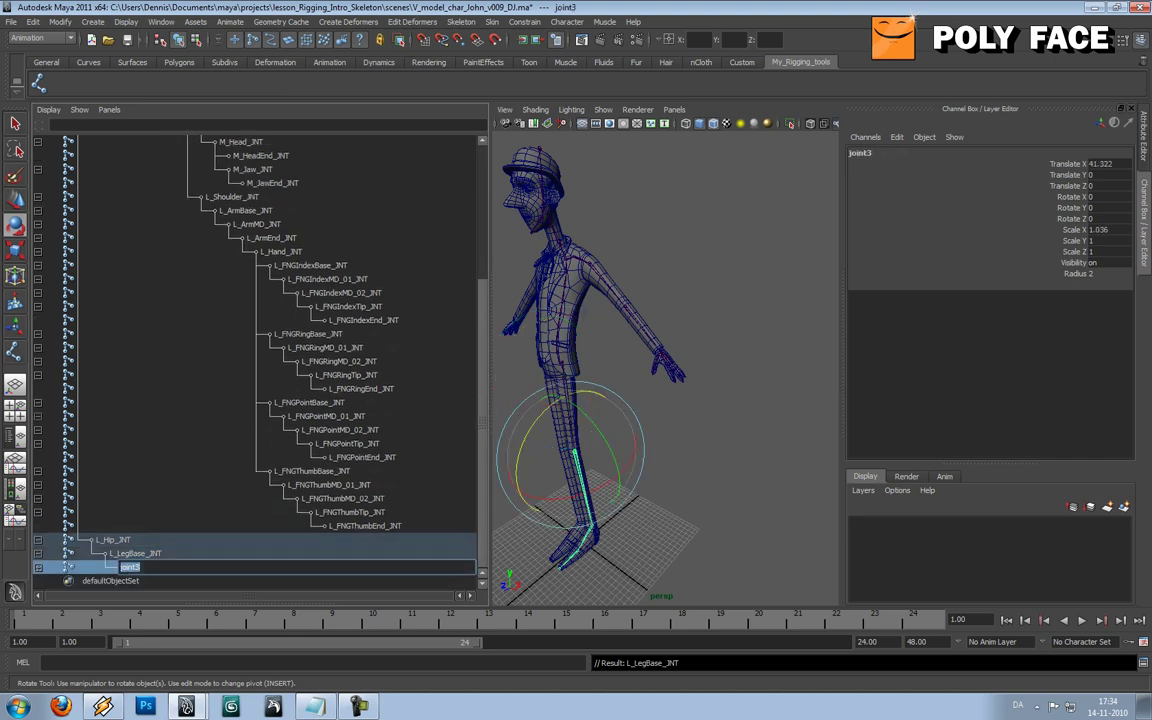
pyautogui.write('L_LegMD_JNT')
pyautogui.press('Return')
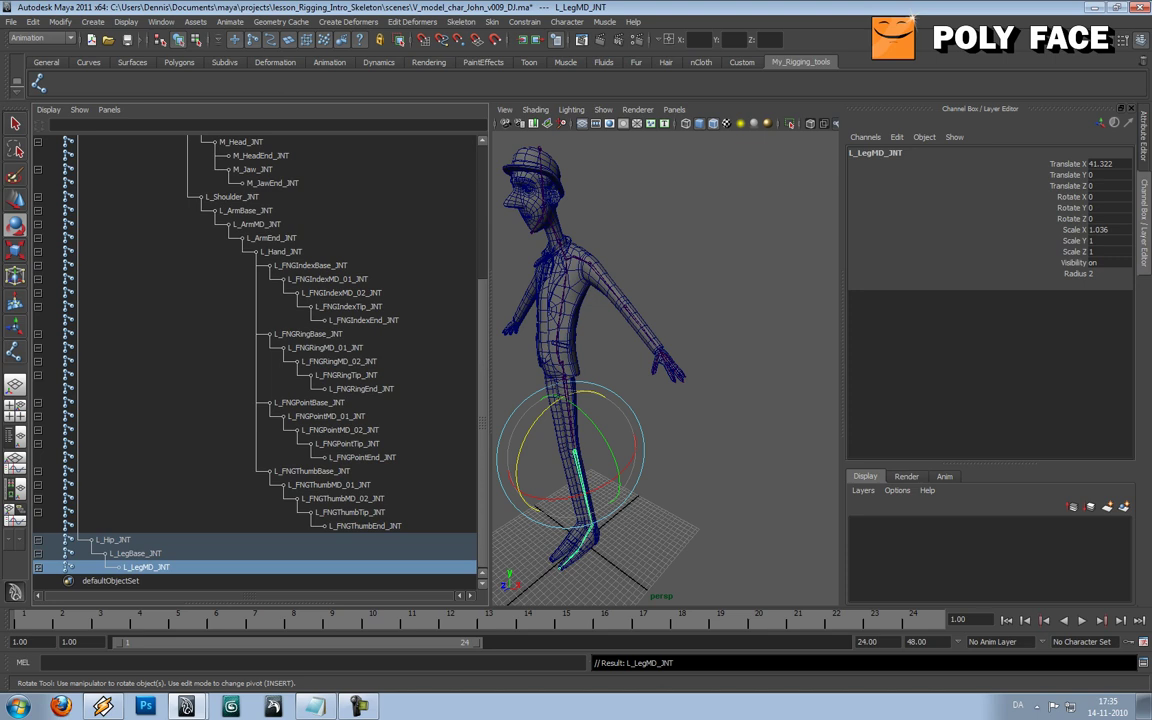
# Expand L_LegMD_JNT and rename its child joint4 as L_LegEnd_JNT
pyautogui.click(38, 567)
pyautogui.doubleClick(144, 581)
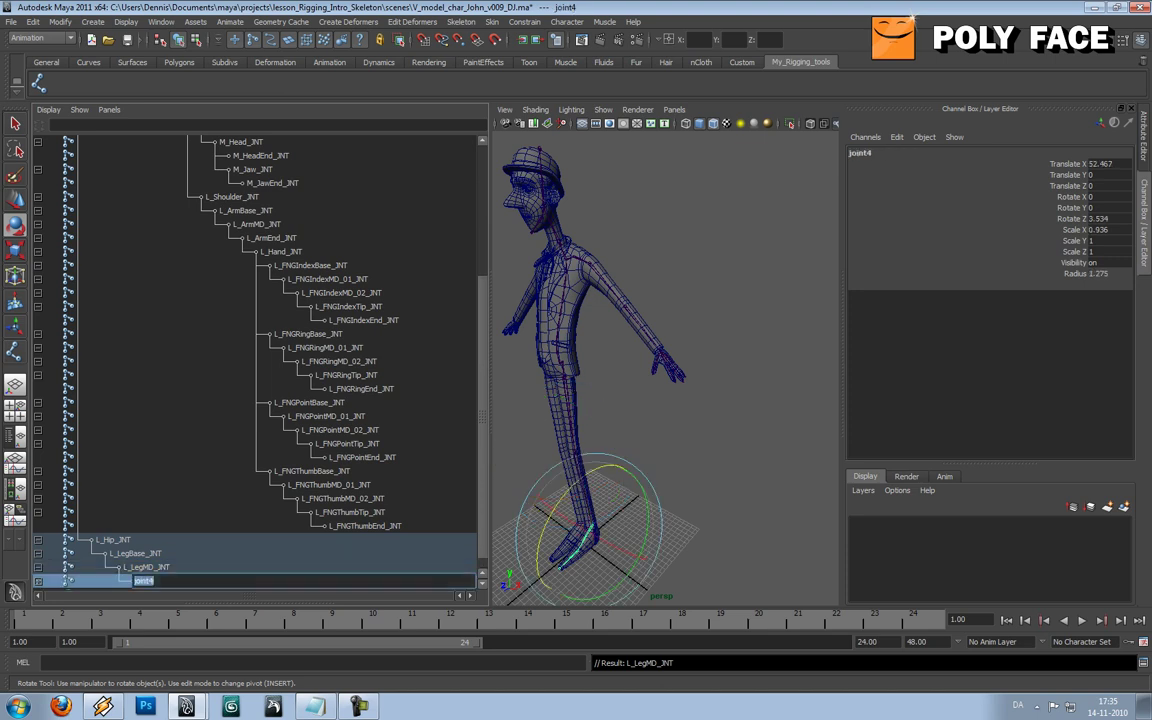
pyautogui.write('L_')
pyautogui.write('Leg')
pyautogui.write('E')
pyautogui.write('nd')
pyautogui.write('_JNT')
pyautogui.press('Return')
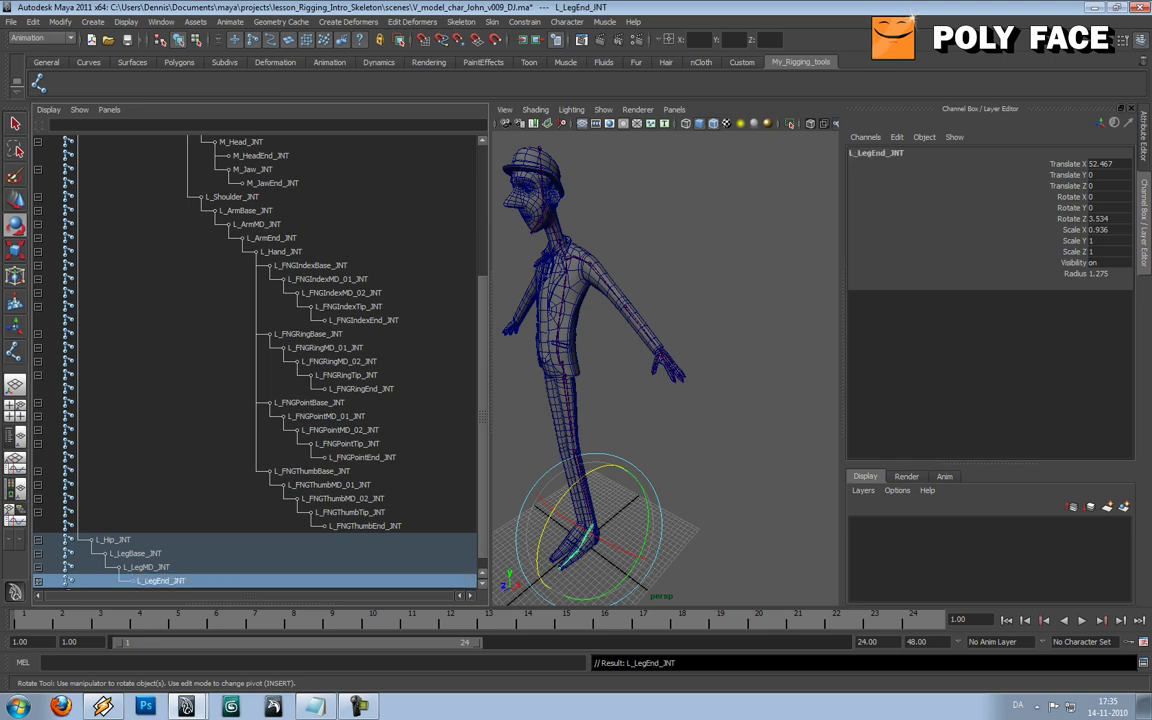
# Rename the ankle joint L_LegEnd_JNT as L_foot_JNT, keeping the prefix and suffix
pyautogui.press('f')
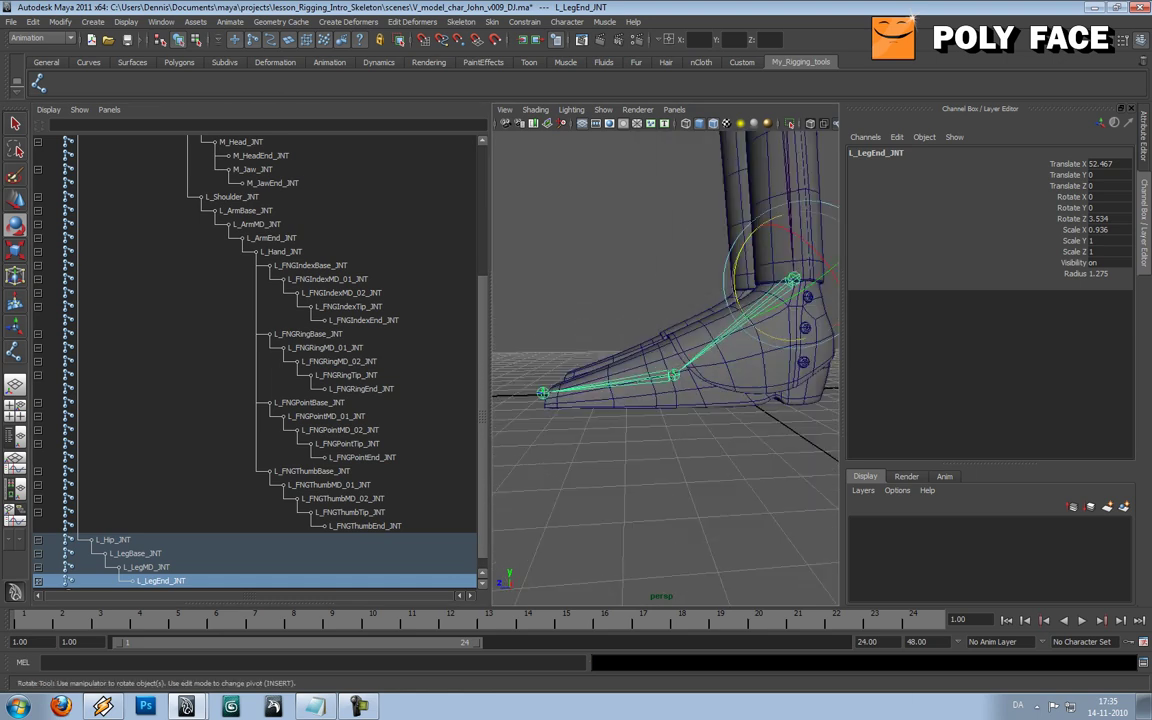
pyautogui.click(610, 240)
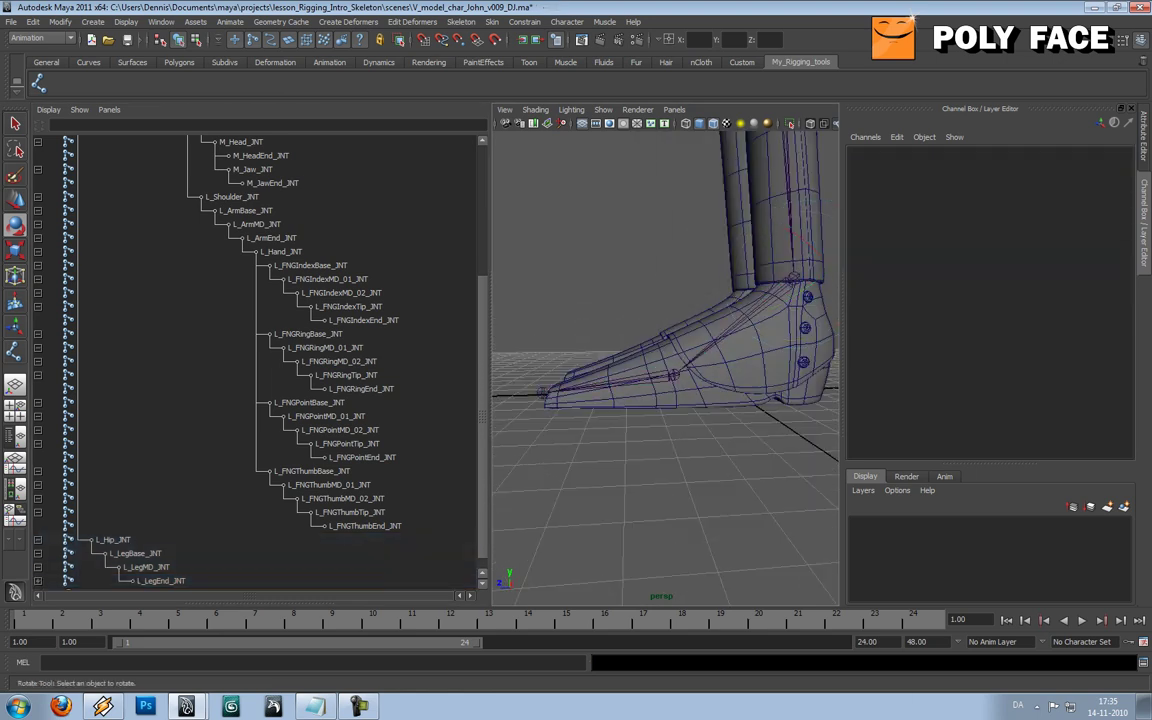
pyautogui.click(161, 581)
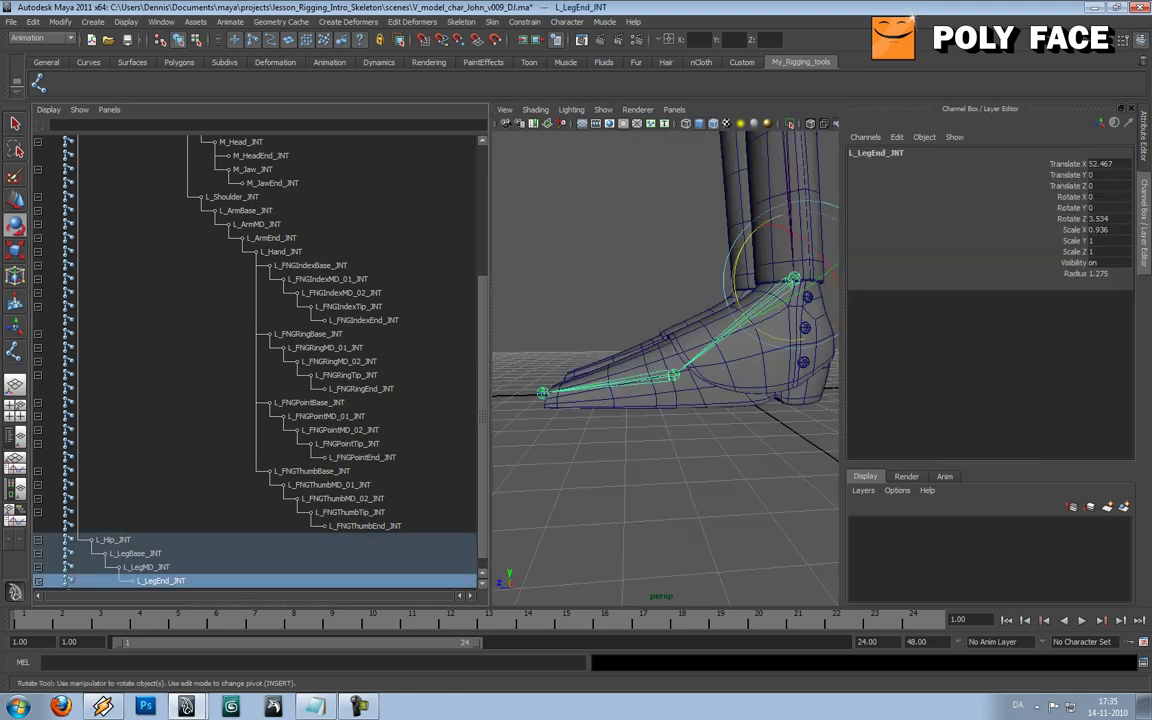
pyautogui.doubleClick(160, 580)
pyautogui.press('BackSpace')
pyautogui.press('BackSpace')
pyautogui.press('BackSpace')
pyautogui.press('BackSpace')
pyautogui.press('BackSpace')
pyautogui.press('BackSpace')
pyautogui.write('fo')
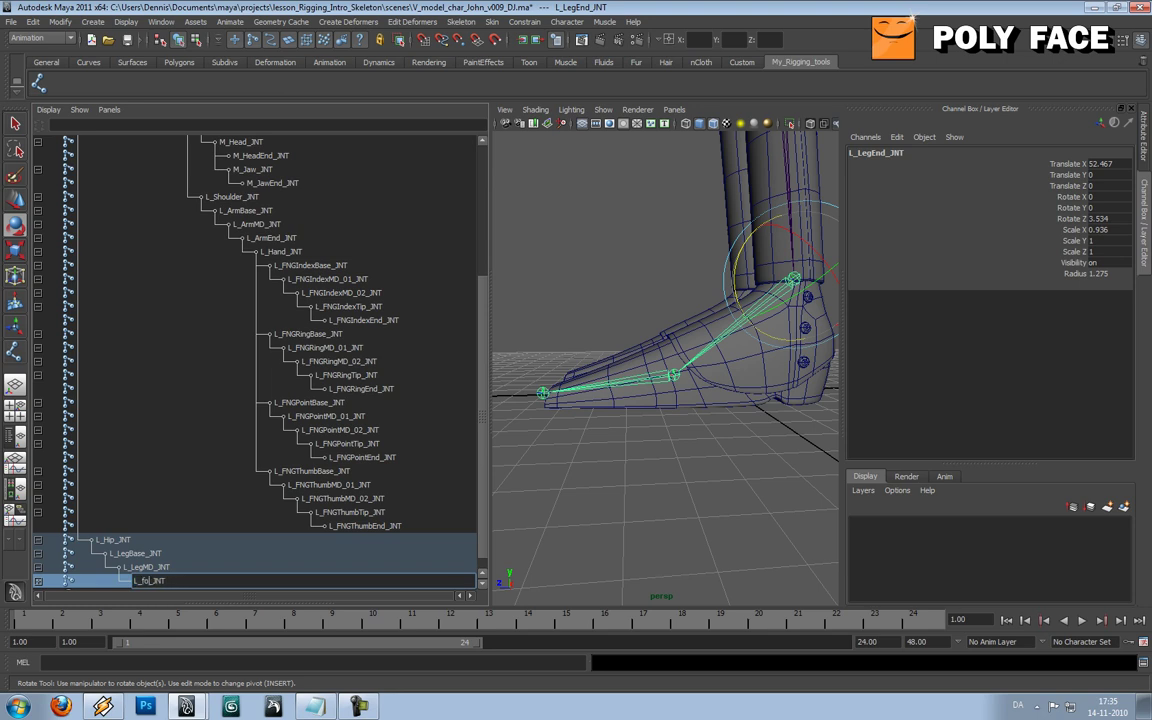
pyautogui.write('ot')
pyautogui.press('Return')
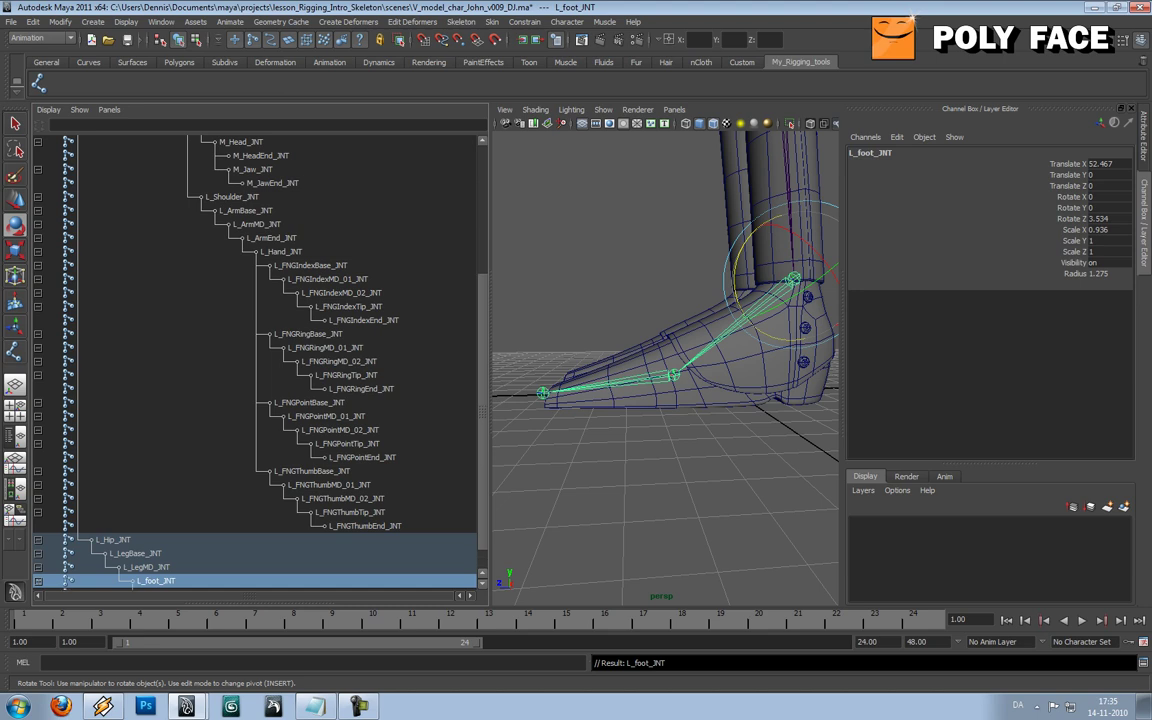
# Rename joint5, the child of L_foot_JNT, as L_toes_JNT
pyautogui.scroll(-1, 260, 365)
pyautogui.doubleClick(160, 567)
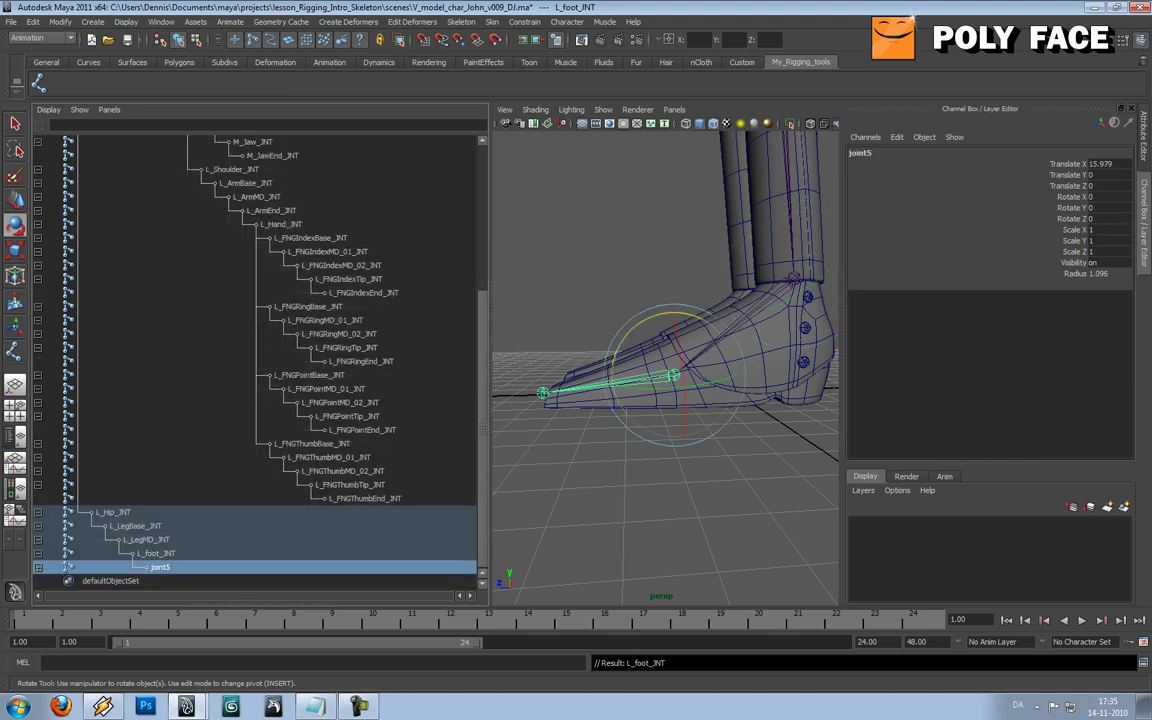
pyautogui.write('L_t')
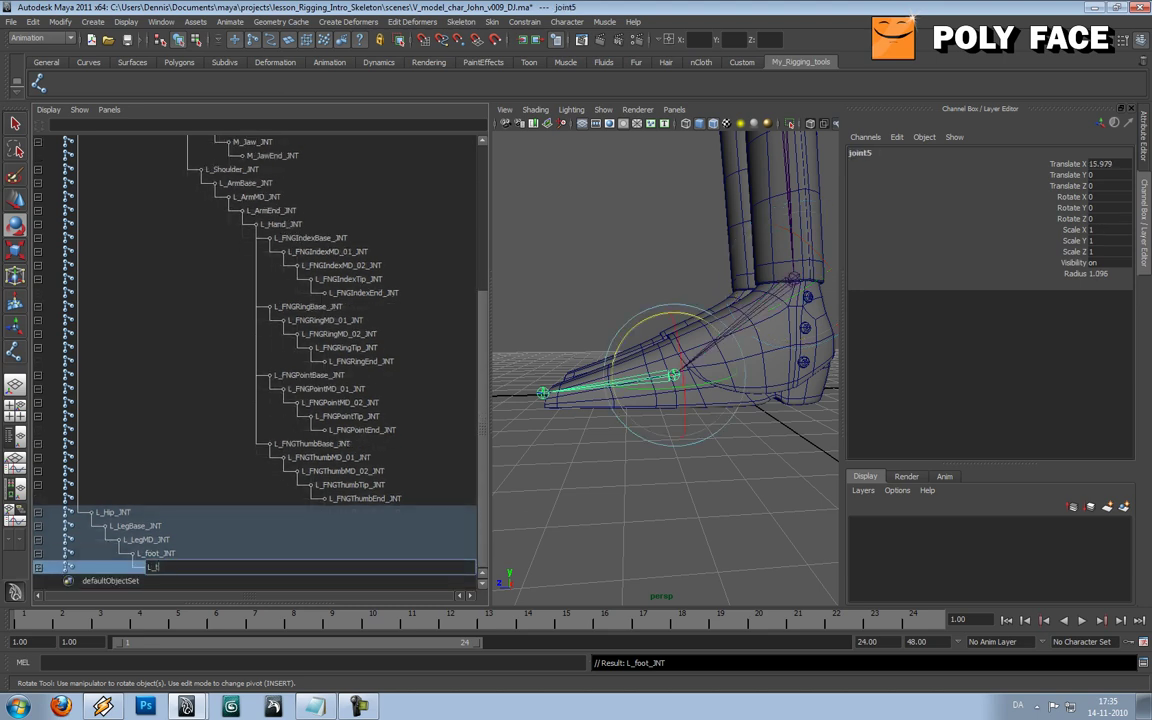
pyautogui.write('oes_JNT')
pyautogui.press('Return')
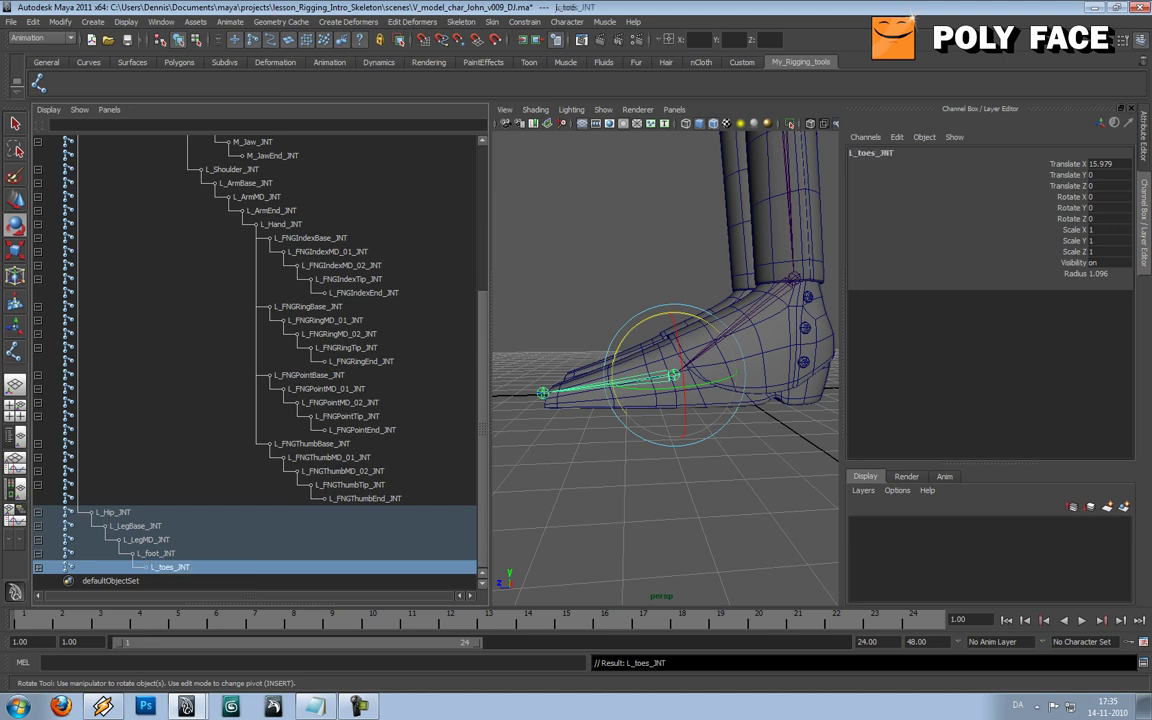
# Expand L_toes_JNT and rename its child joint6 as L_toesEnd_JNT
pyautogui.click(38, 567)
pyautogui.scroll(-1, 254, 360)
pyautogui.doubleClick(172, 567)
pyautogui.write('L')
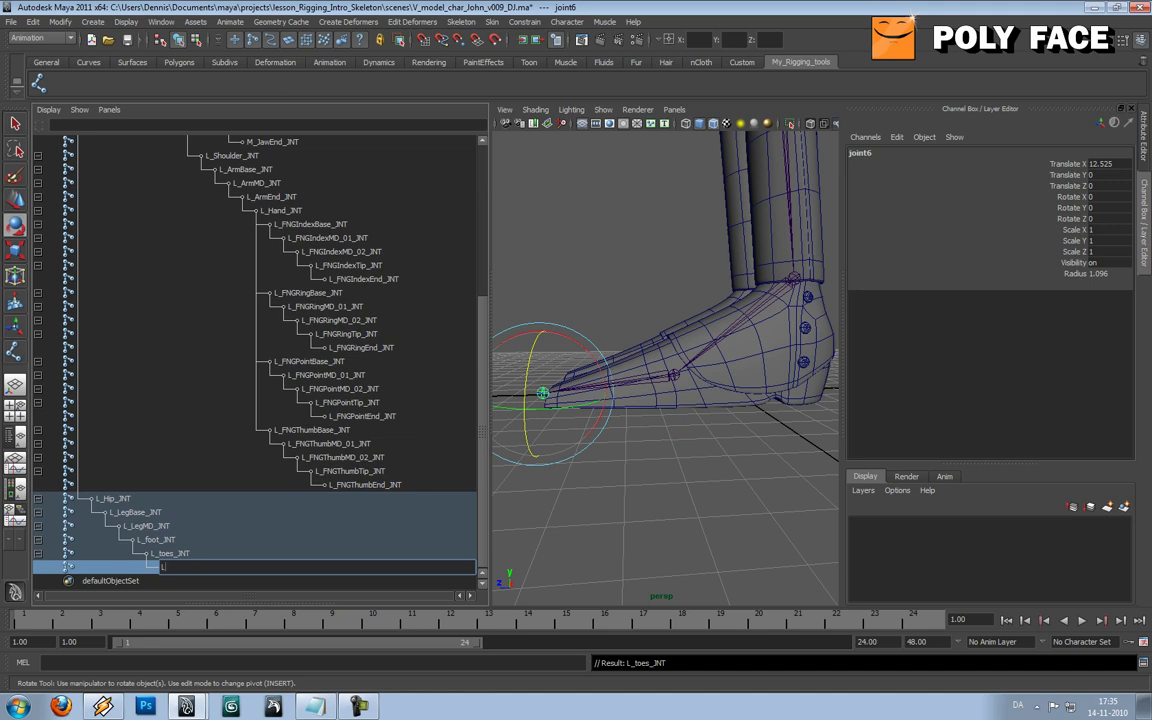
pyautogui.write('_toesEnd_JNT')
pyautogui.press('Return')
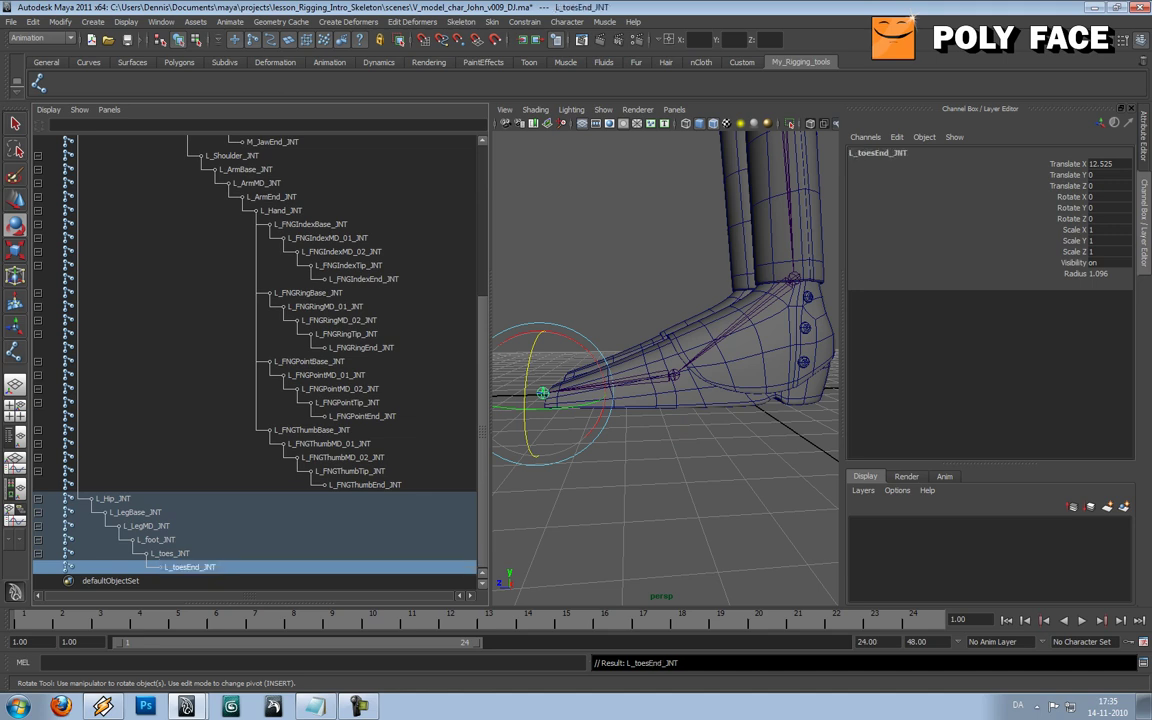
# Collapse the left leg hierarchy in the Outliner and select L_Hip_JNT with the Move tool active
pyautogui.click(38, 499)
pyautogui.keyDown('alt'); pyautogui.moveTo(720, 400); pyautogui.dragTo(590, 400, button='right'); pyautogui.keyUp('alt')
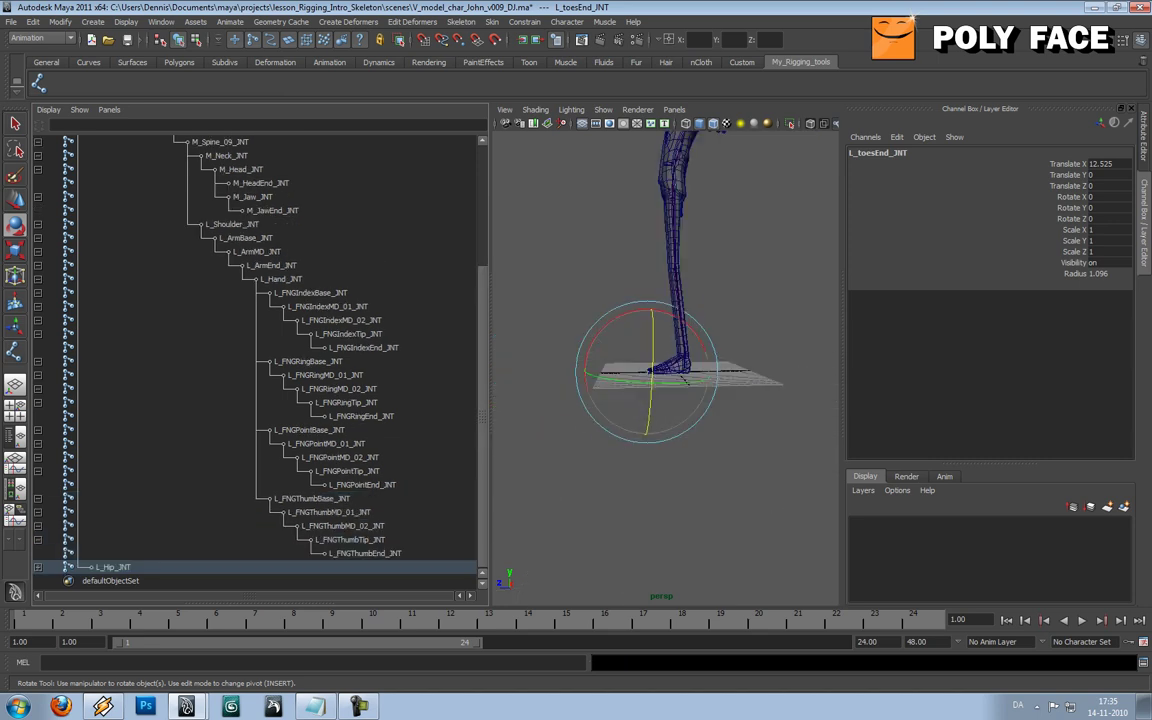
pyautogui.keyDown('alt'); pyautogui.moveTo(620, 420); pyautogui.dragTo(700, 425); pyautogui.keyUp('alt')
pyautogui.click(735, 460)
pyautogui.press('a')
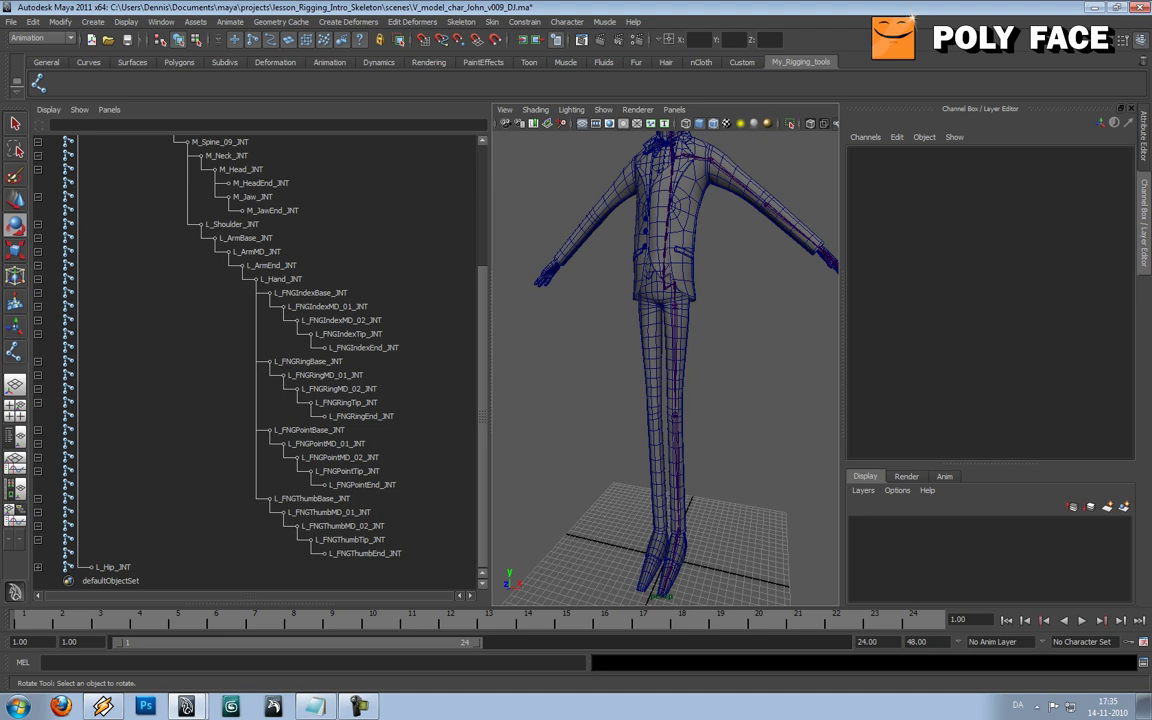
pyautogui.click(113, 567)
pyautogui.click(706, 281)
pyautogui.press('w')
pyautogui.moveTo(721, 282); pyautogui.dragTo(736, 282)
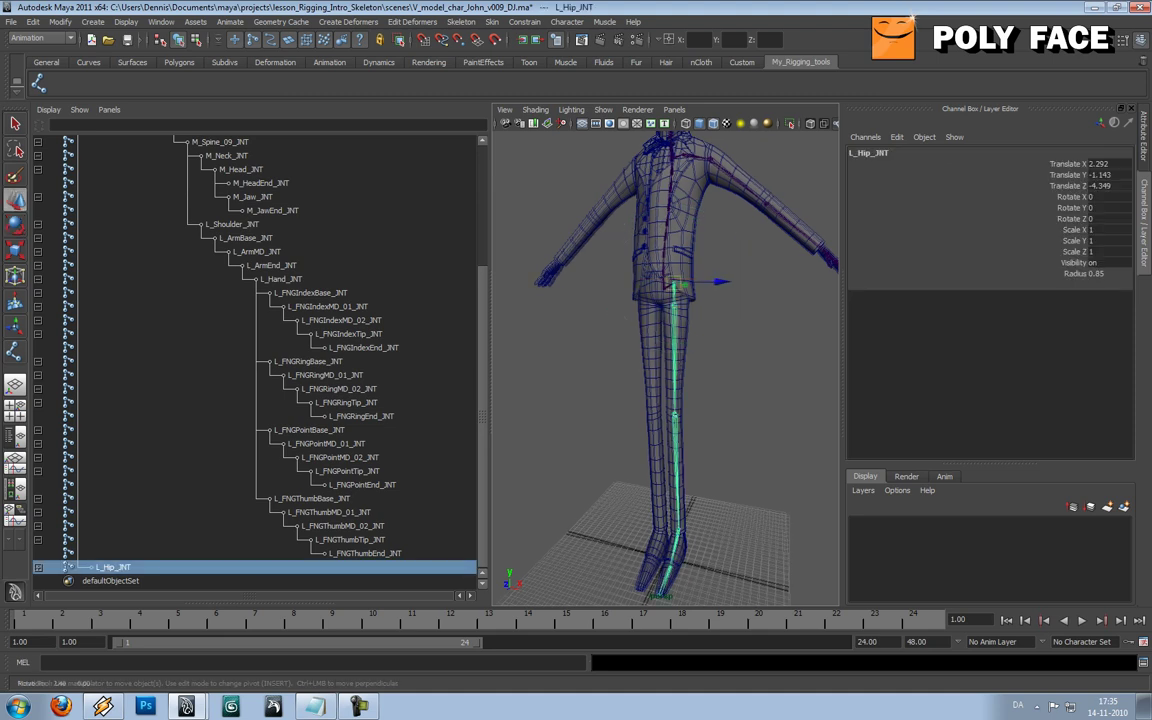
# Enlarge the perspective view and open the Mirror Joint options for the selected L_Hip_JNT chain
pyautogui.press('space')
pyautogui.keyDown('alt'); pyautogui.moveTo(590, 305); pyautogui.dragTo(545, 305); pyautogui.keyUp('alt')
pyautogui.keyDown('alt'); pyautogui.moveTo(545, 305); pyautogui.dragTo(460, 305, button='right'); pyautogui.keyUp('alt')
pyautogui.keyDown('alt'); pyautogui.moveTo(460, 305); pyautogui.dragTo(485, 302); pyautogui.keyUp('alt')
pyautogui.keyDown('alt'); pyautogui.moveTo(485, 302); pyautogui.dragTo(365, 302, button='right'); pyautogui.keyUp('alt')
pyautogui.keyDown('alt'); pyautogui.moveTo(365, 302); pyautogui.dragTo(340, 310); pyautogui.keyUp('alt')
pyautogui.click(524, 22)
pyautogui.moveTo(461, 22)
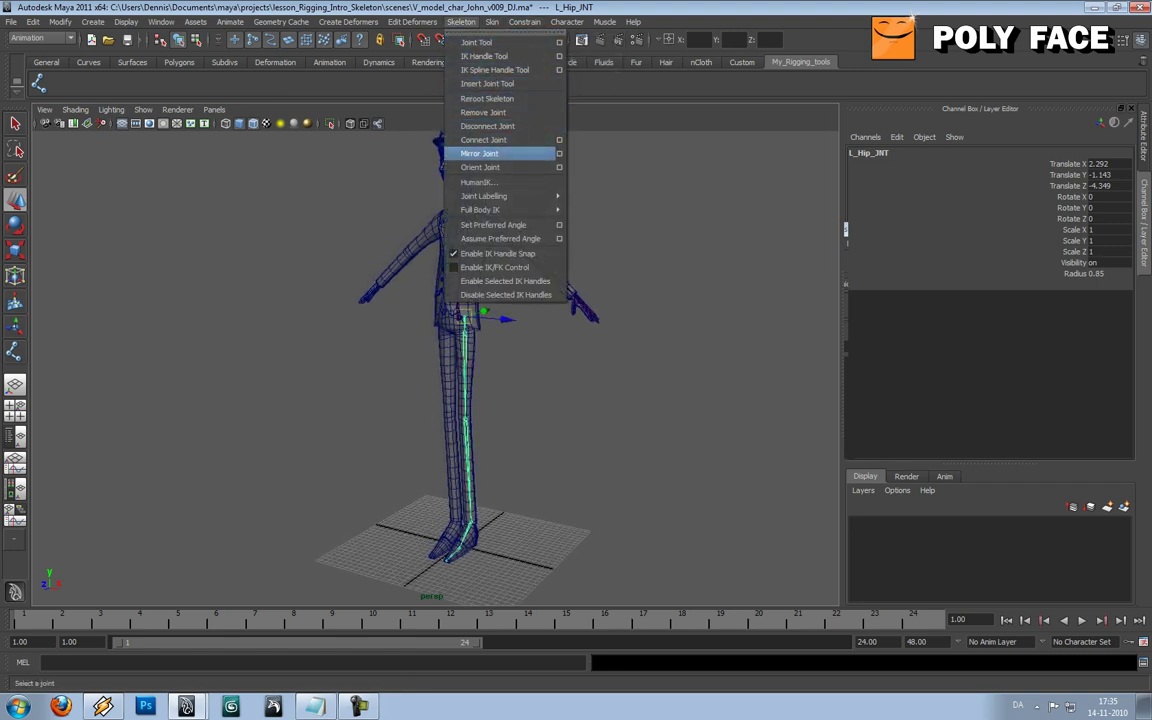
pyautogui.click(559, 153)
pyautogui.moveTo(640, 74); pyautogui.dragTo(654, 78)
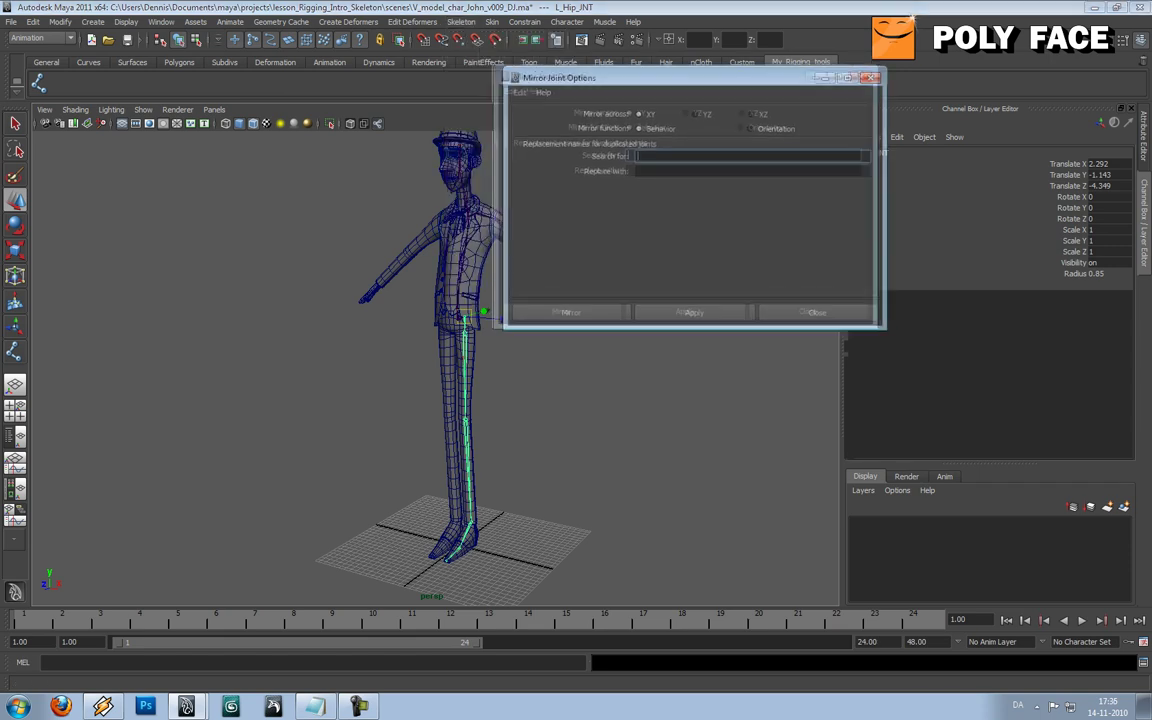
# Set Mirror Joint to mirror across YZ with Behavior, replacing L_ with R_ in the duplicated joints' names
pyautogui.keyDown('alt'); pyautogui.moveTo(600, 430); pyautogui.dragTo(616, 426); pyautogui.keyUp('alt')
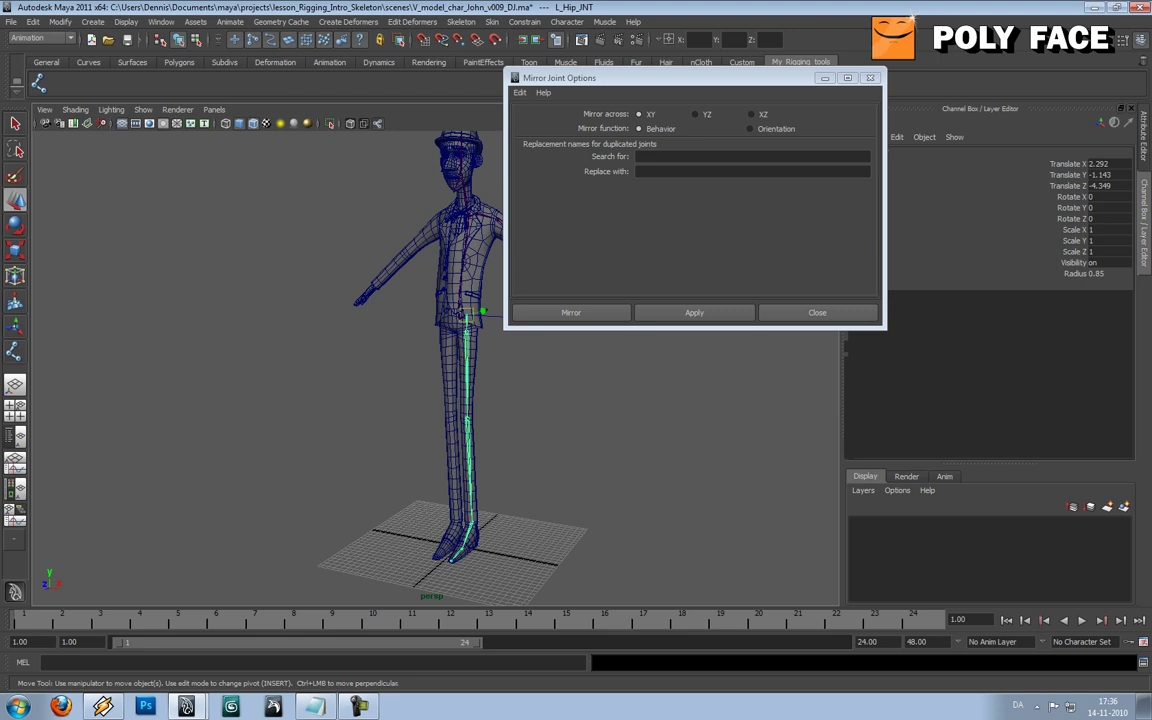
pyautogui.click(696, 114)
pyautogui.keyDown('alt'); pyautogui.moveTo(600, 430); pyautogui.dragTo(575, 426); pyautogui.keyUp('alt')
pyautogui.click(700, 157)
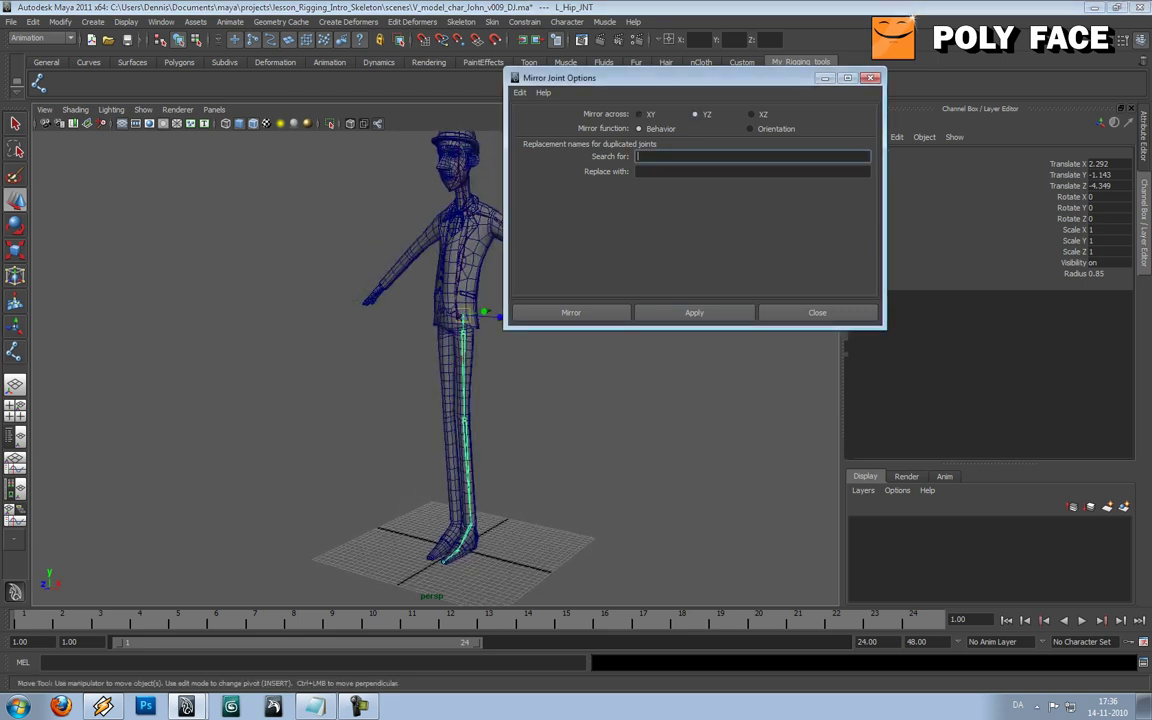
pyautogui.press('Tab')
pyautogui.write('R')
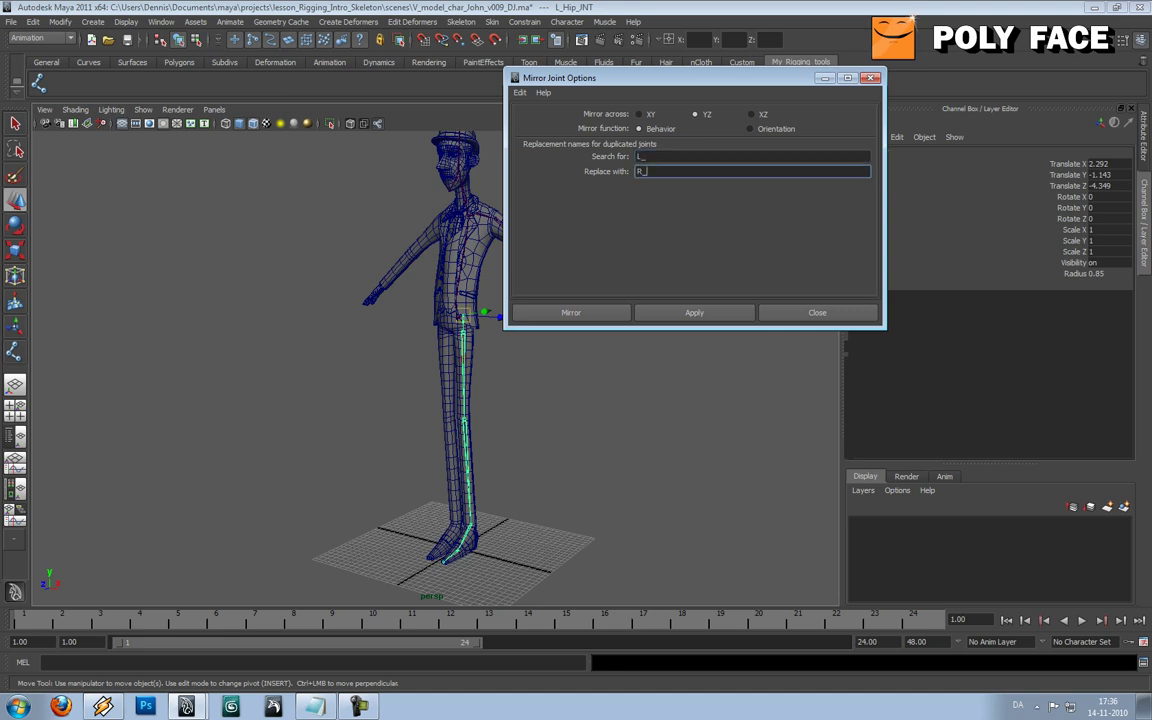
# Mirror the L_Hip_JNT leg chain to the character's right side, keeping the mirror options open
pyautogui.moveTo(510, 487)
pyautogui.keyDown('alt'); pyautogui.mouseDown()
pyautogui.moveTo(575, 484)
pyautogui.moveTo(525, 482)
pyautogui.mouseUp(); pyautogui.keyUp('alt')
pyautogui.keyDown('alt'); pyautogui.moveTo(525, 482); pyautogui.dragTo(465, 510, button='middle'); pyautogui.keyUp('alt')
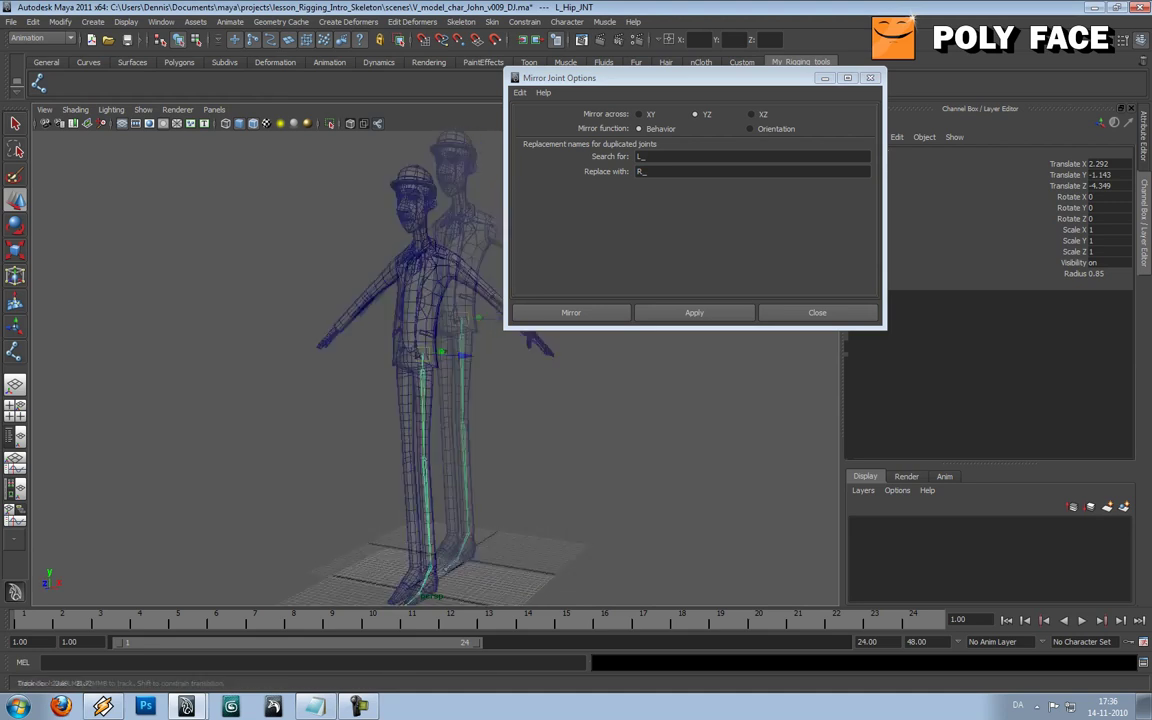
pyautogui.keyDown('alt'); pyautogui.moveTo(465, 510); pyautogui.dragTo(530, 500, button='right'); pyautogui.keyUp('alt')
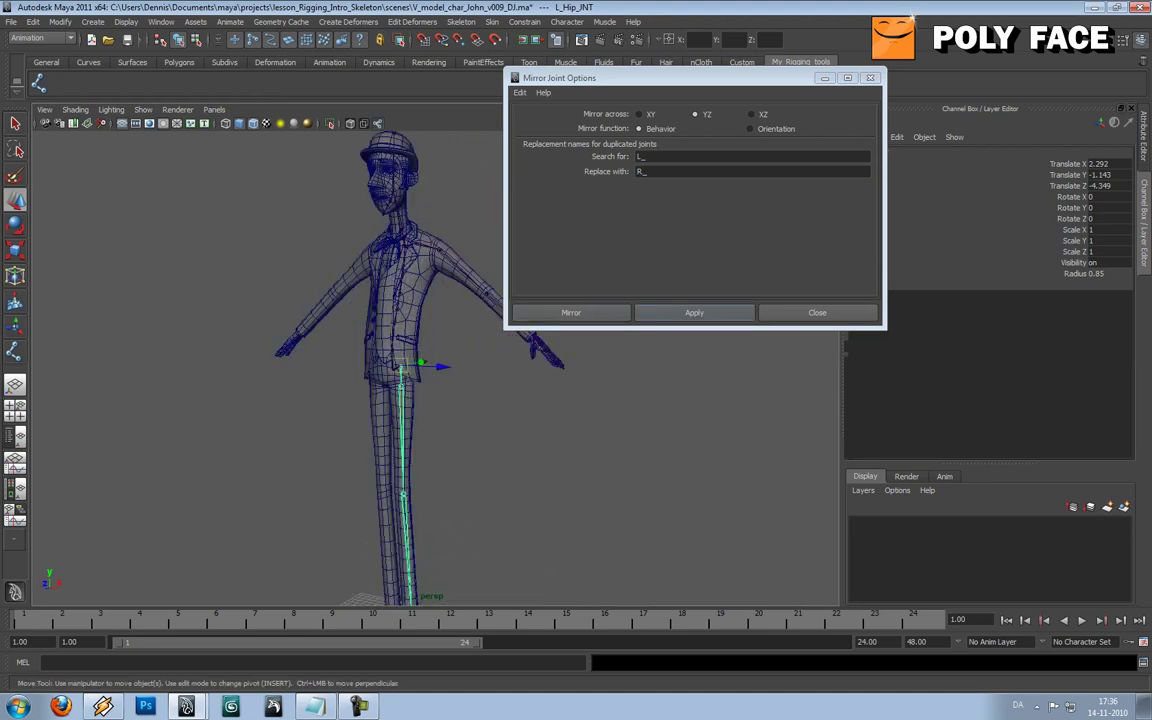
pyautogui.click(694, 313)
pyautogui.moveTo(640, 450)
pyautogui.keyDown('alt'); pyautogui.mouseDown()
pyautogui.moveTo(725, 447)
pyautogui.moveTo(655, 455)
pyautogui.mouseUp(); pyautogui.keyUp('alt')
pyautogui.keyDown('alt'); pyautogui.moveTo(655, 455); pyautogui.dragTo(630, 455, button='right'); pyautogui.keyUp('alt')
pyautogui.keyDown('alt'); pyautogui.moveTo(630, 455); pyautogui.dragTo(520, 462); pyautogui.keyUp('alt')
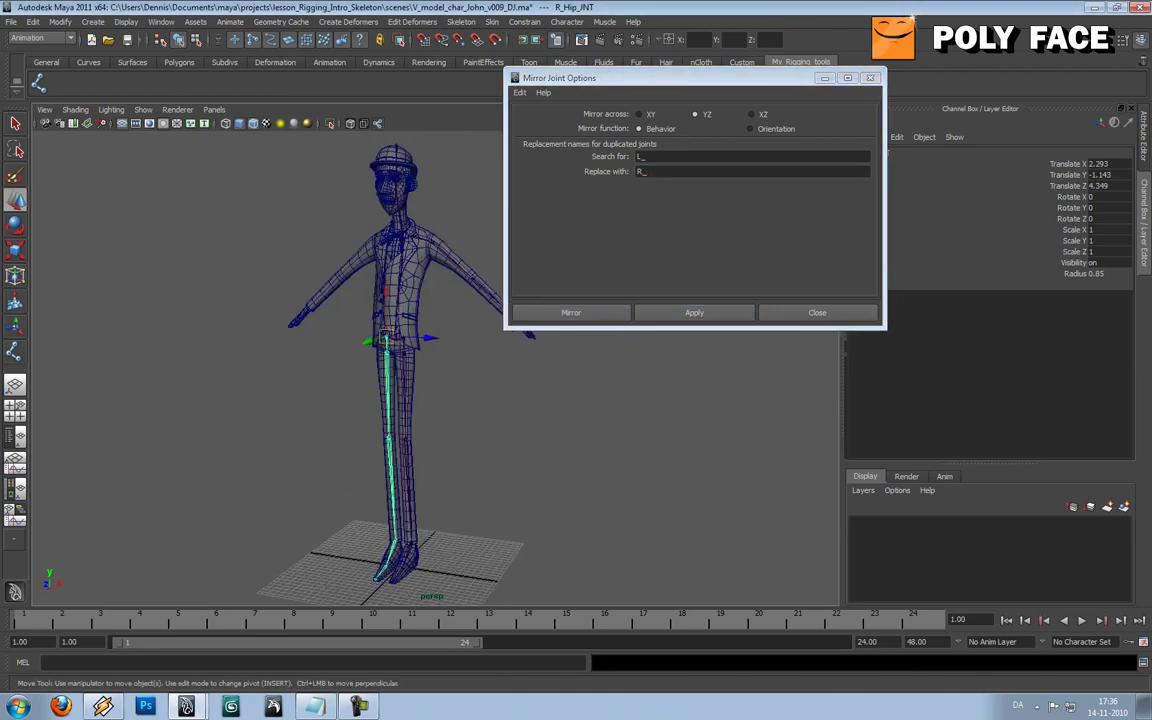
# Select L_Shoulder_JNT and mirror the left arm chain to the right side with the same mirror options
pyautogui.keyDown('alt'); pyautogui.moveTo(520, 462); pyautogui.dragTo(575, 462, button='right'); pyautogui.keyUp('alt')
pyautogui.keyDown('alt'); pyautogui.moveTo(575, 462); pyautogui.dragTo(580, 520, button='middle'); pyautogui.keyUp('alt')
pyautogui.click(411, 258)
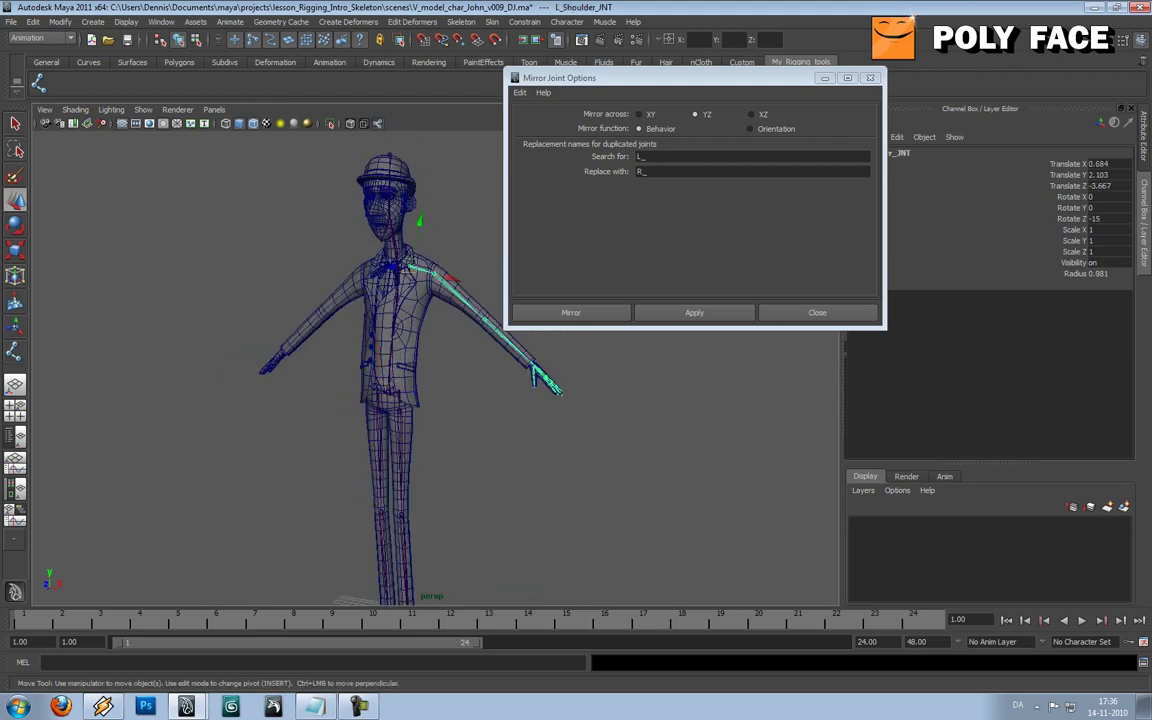
pyautogui.click(694, 312)
pyautogui.click(600, 430)
# Examine the mirrored arm and leg joints and the character's symmetry from the front and at an angle
pyautogui.keyDown('alt'); pyautogui.moveTo(600, 430); pyautogui.dragTo(770, 431); pyautogui.keyUp('alt')
pyautogui.keyDown('alt'); pyautogui.moveTo(520, 440); pyautogui.dragTo(610, 440, button='right'); pyautogui.keyUp('alt')
pyautogui.keyDown('alt'); pyautogui.moveTo(610, 440); pyautogui.dragTo(510, 436); pyautogui.keyUp('alt')
pyautogui.keyDown('alt'); pyautogui.moveTo(510, 436); pyautogui.dragTo(508, 516, button='middle'); pyautogui.keyUp('alt')
pyautogui.keyDown('alt'); pyautogui.moveTo(508, 516); pyautogui.dragTo(410, 500, button='right'); pyautogui.keyUp('alt')
pyautogui.keyDown('alt'); pyautogui.moveTo(410, 500); pyautogui.dragTo(245, 500); pyautogui.keyUp('alt')
pyautogui.keyDown('alt'); pyautogui.moveTo(400, 480); pyautogui.dragTo(285, 480, button='right'); pyautogui.keyUp('alt')
pyautogui.keyDown('alt'); pyautogui.moveTo(285, 480); pyautogui.dragTo(375, 480); pyautogui.keyUp('alt')
pyautogui.keyDown('alt'); pyautogui.moveTo(375, 480); pyautogui.dragTo(445, 480, button='right'); pyautogui.keyUp('alt')
pyautogui.keyDown('alt'); pyautogui.moveTo(445, 480); pyautogui.dragTo(435, 565, button='middle'); pyautogui.keyUp('alt')
pyautogui.keyDown('alt'); pyautogui.moveTo(435, 480); pyautogui.dragTo(560, 480, button='right'); pyautogui.keyUp('alt')
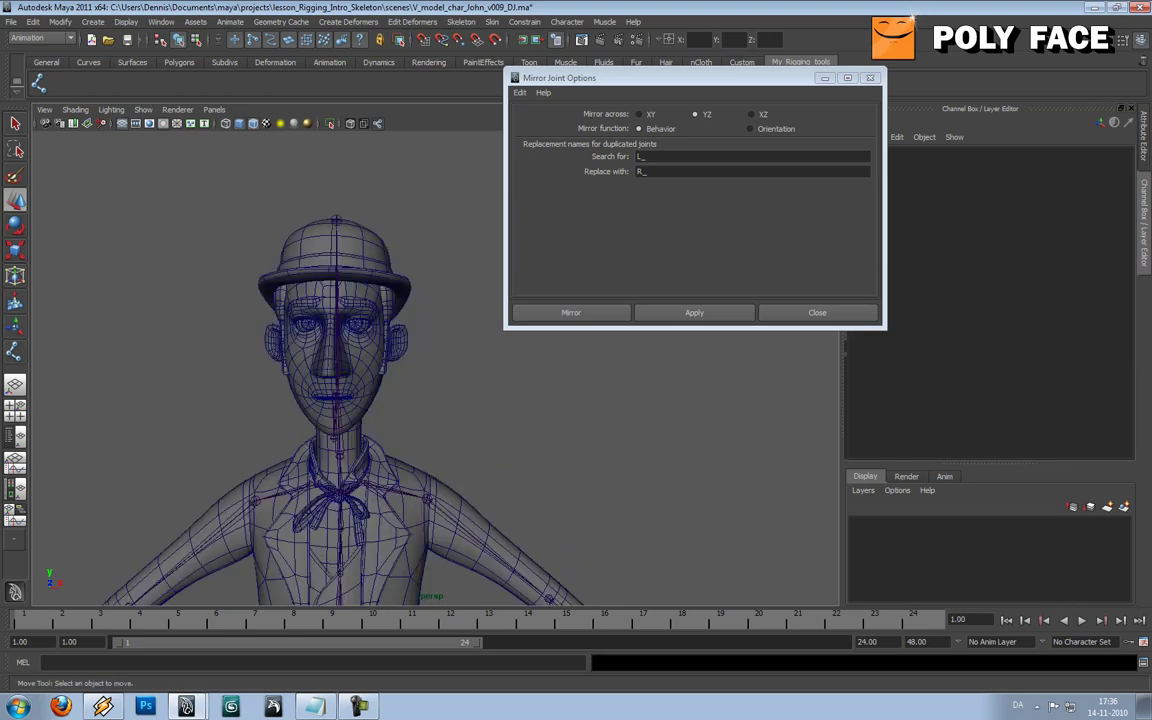
pyautogui.keyDown('alt'); pyautogui.moveTo(440, 470); pyautogui.dragTo(490, 472, button='middle'); pyautogui.keyUp('alt')
pyautogui.keyDown('alt'); pyautogui.moveTo(490, 472); pyautogui.dragTo(570, 472, button='right'); pyautogui.keyUp('alt')
pyautogui.moveTo(500, 472)
pyautogui.keyDown('alt'); pyautogui.mouseDown()
pyautogui.moveTo(670, 484)
pyautogui.moveTo(490, 474)
pyautogui.mouseUp(); pyautogui.keyUp('alt')
pyautogui.keyDown('alt'); pyautogui.moveTo(490, 474); pyautogui.dragTo(400, 474, button='right'); pyautogui.keyUp('alt')
pyautogui.moveTo(400, 474)
pyautogui.keyDown('alt'); pyautogui.mouseDown()
pyautogui.moveTo(250, 474)
pyautogui.moveTo(400, 474)
pyautogui.mouseUp(); pyautogui.keyUp('alt')
pyautogui.keyDown('alt'); pyautogui.moveTo(400, 474); pyautogui.dragTo(414, 359, button='middle'); pyautogui.keyUp('alt')
pyautogui.keyDown('alt'); pyautogui.moveTo(414, 359); pyautogui.dragTo(290, 359, button='right'); pyautogui.keyUp('alt')
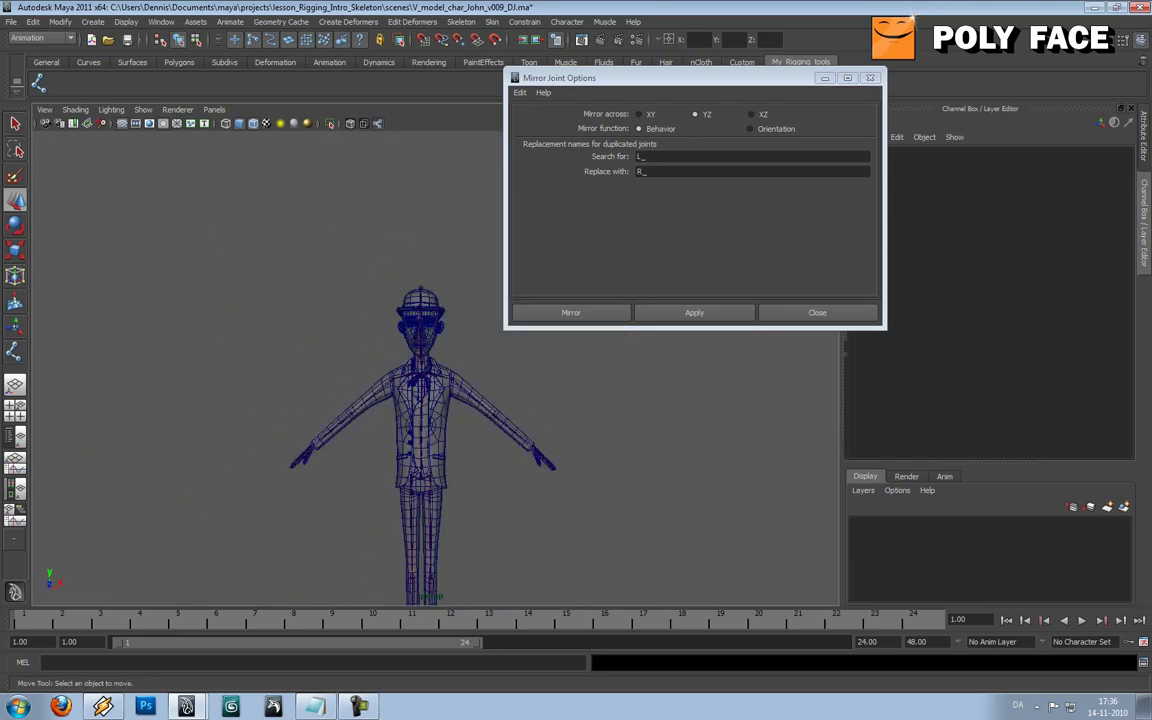
pyautogui.moveTo(290, 359)
pyautogui.keyDown('alt'); pyautogui.mouseDown(button='middle')
pyautogui.moveTo(290, 277)
pyautogui.moveTo(306, 362)
pyautogui.mouseUp(button='middle'); pyautogui.keyUp('alt')
pyautogui.keyDown('alt'); pyautogui.moveTo(306, 362); pyautogui.dragTo(450, 362, button='right'); pyautogui.keyUp('alt')
pyautogui.keyDown('alt'); pyautogui.moveTo(400, 362); pyautogui.dragTo(436, 356); pyautogui.keyUp('alt')
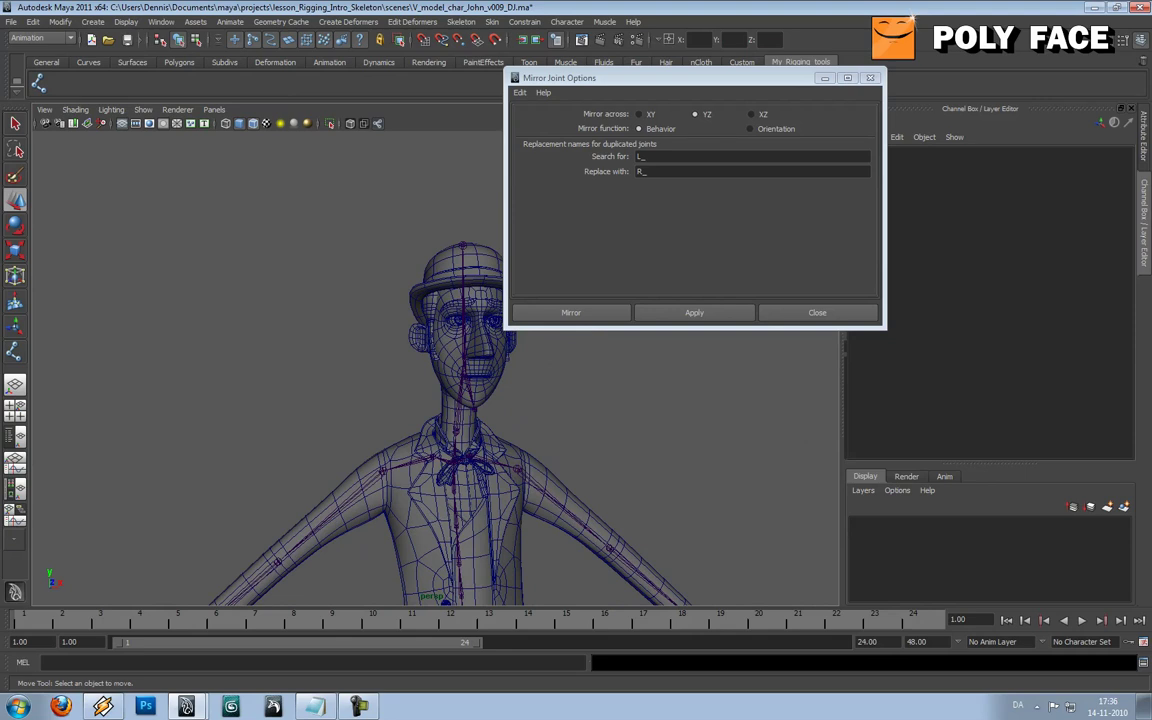
pyautogui.keyDown('alt'); pyautogui.moveTo(440, 356); pyautogui.dragTo(446, 296, button='middle'); pyautogui.keyUp('alt')
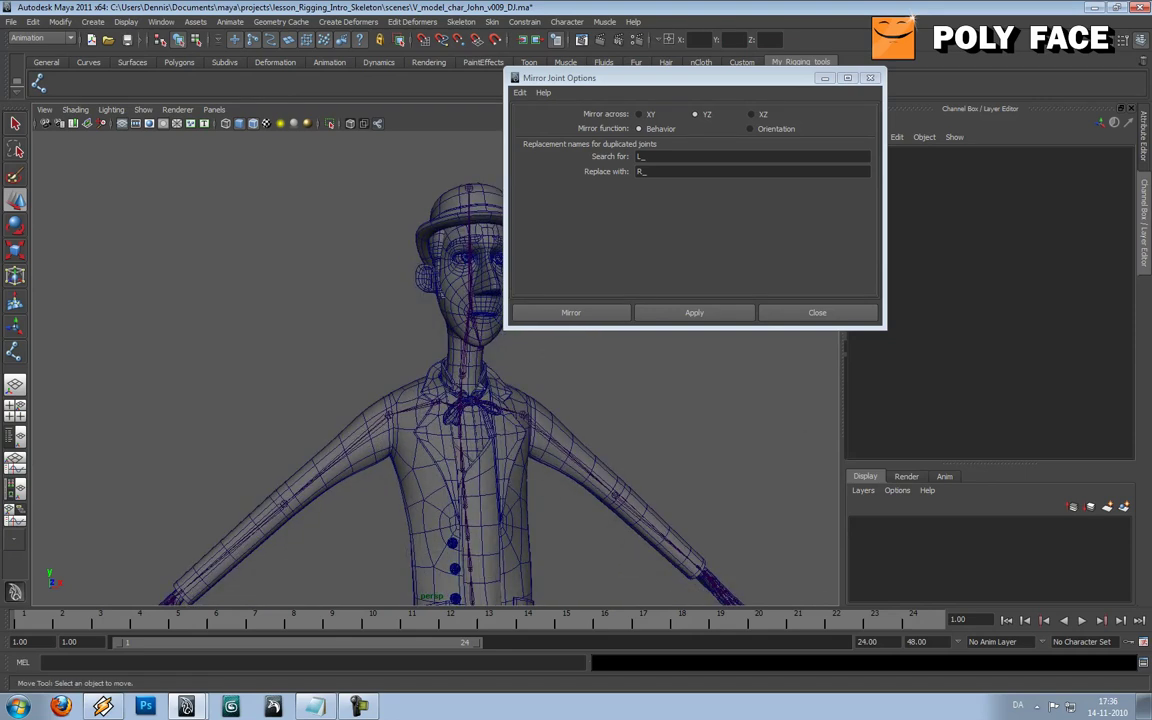
pyautogui.keyDown('alt'); pyautogui.moveTo(446, 296); pyautogui.dragTo(430, 274, button='right'); pyautogui.keyUp('alt')
pyautogui.keyDown('alt'); pyautogui.moveTo(430, 274); pyautogui.dragTo(432, 232, button='middle'); pyautogui.keyUp('alt')
pyautogui.keyDown('alt'); pyautogui.moveTo(432, 232); pyautogui.dragTo(372, 232, button='right'); pyautogui.keyUp('alt')
pyautogui.keyDown('alt'); pyautogui.moveTo(390, 300); pyautogui.dragTo(362, 302); pyautogui.keyUp('alt')
pyautogui.keyDown('alt'); pyautogui.moveTo(362, 302); pyautogui.dragTo(450, 302, button='right'); pyautogui.keyUp('alt')
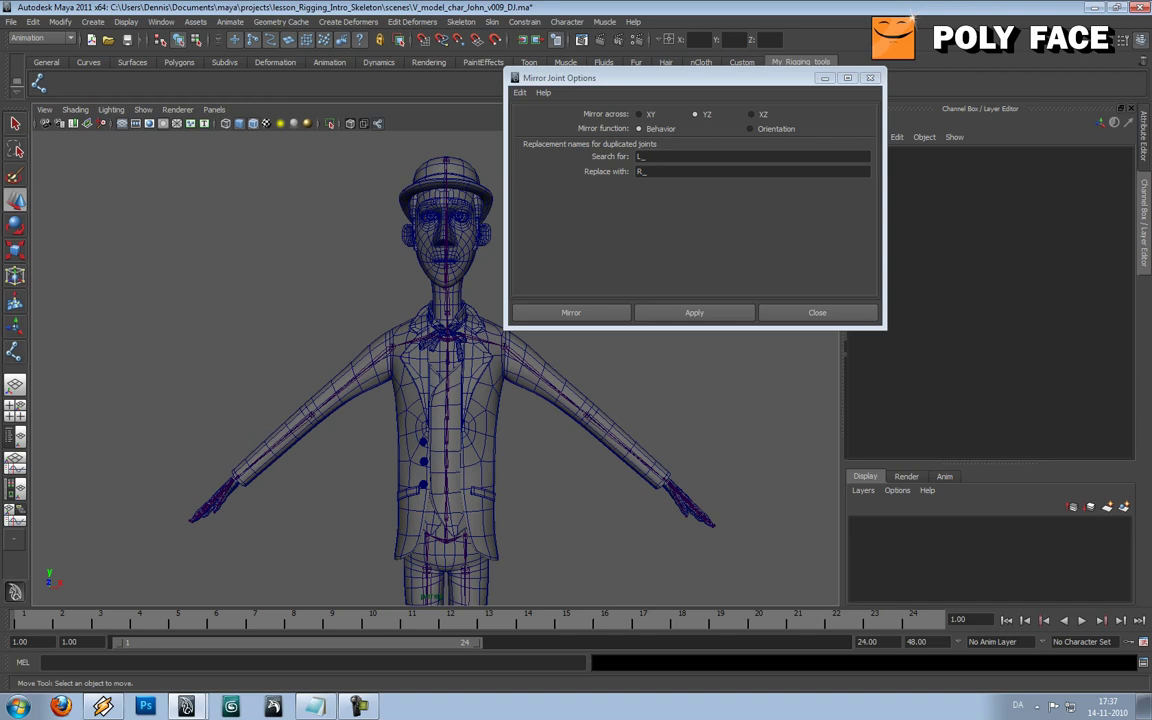
pyautogui.keyDown('alt'); pyautogui.moveTo(560, 430); pyautogui.dragTo(460, 430); pyautogui.keyUp('alt')
# Close the mirror options and select all the spine joints from M_Spine_01_JNT up to M_Spine_09_JNT
pyautogui.click(817, 313)
pyautogui.keyDown('alt'); pyautogui.moveTo(480, 450); pyautogui.dragTo(531, 352, button='middle'); pyautogui.keyUp('alt')
pyautogui.keyDown('alt'); pyautogui.moveTo(531, 352); pyautogui.dragTo(600, 320, button='right'); pyautogui.keyUp('alt')
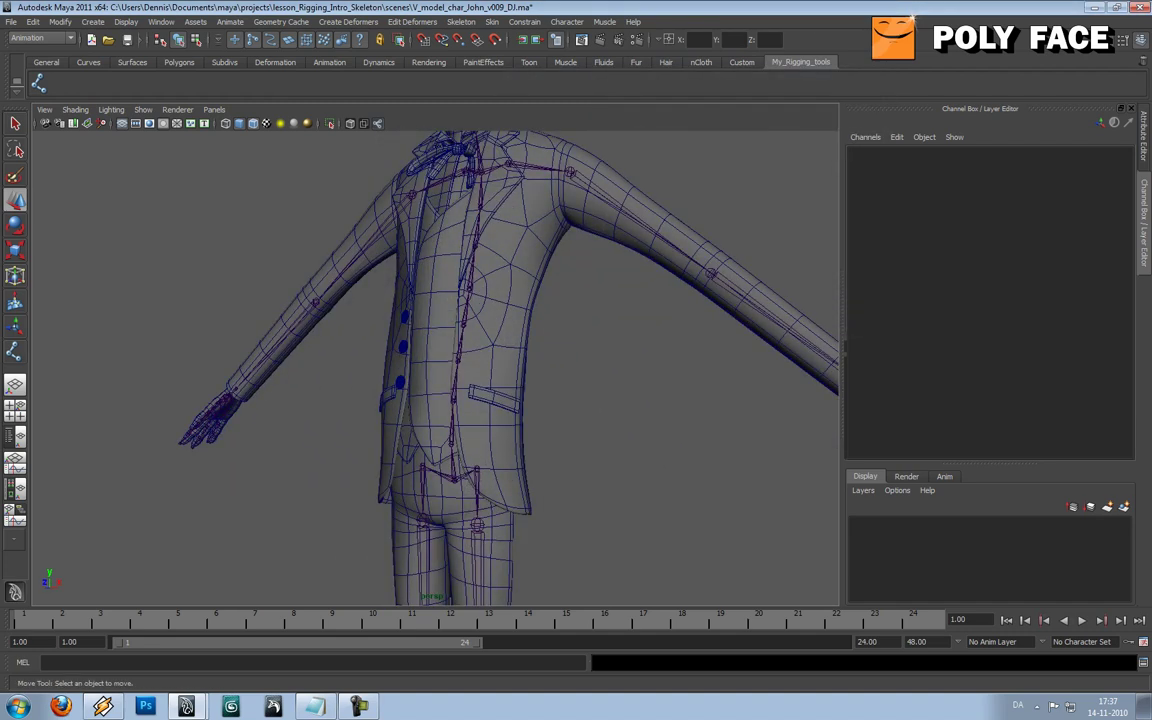
pyautogui.click(454, 480)
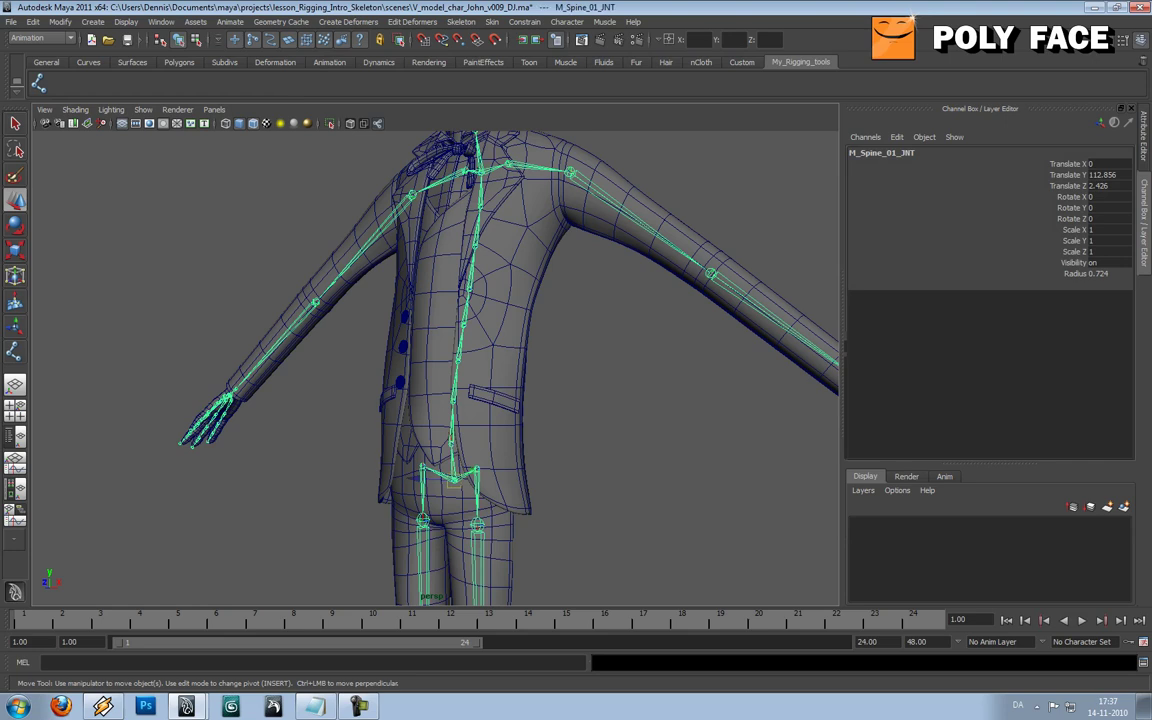
pyautogui.keyDown('shift'); pyautogui.click(451, 443); pyautogui.keyUp('shift')
pyautogui.press('Down')
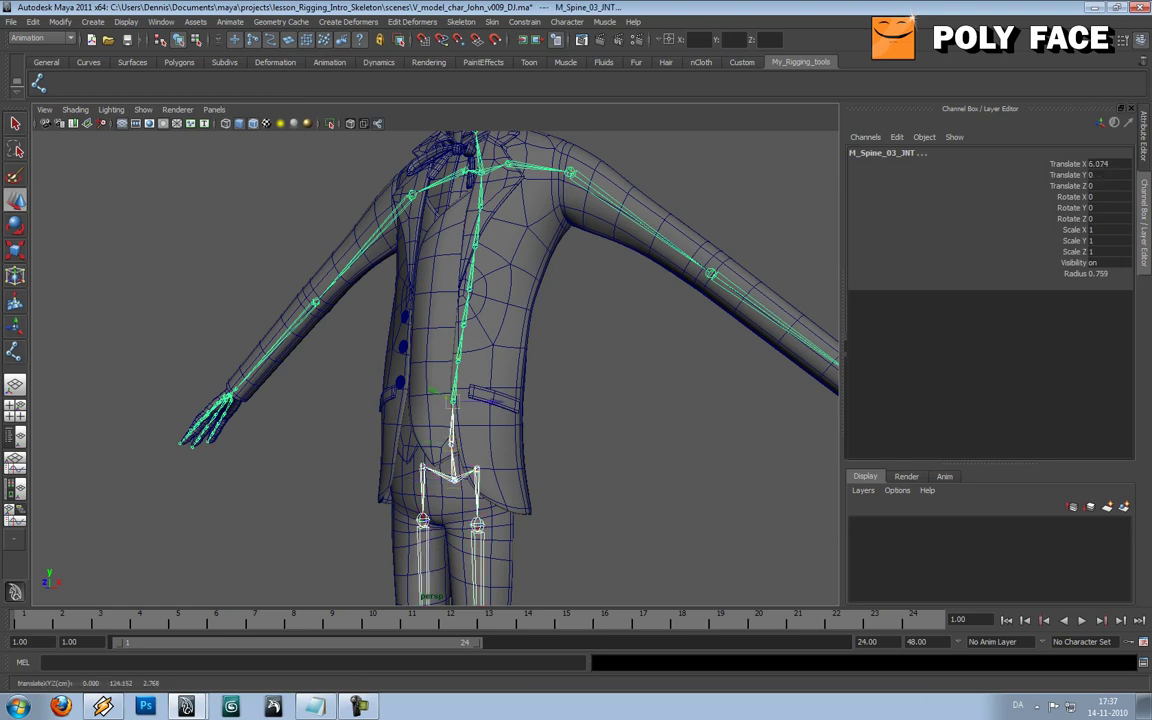
pyautogui.press('Down')
pyautogui.press('Down')
pyautogui.press('Down')
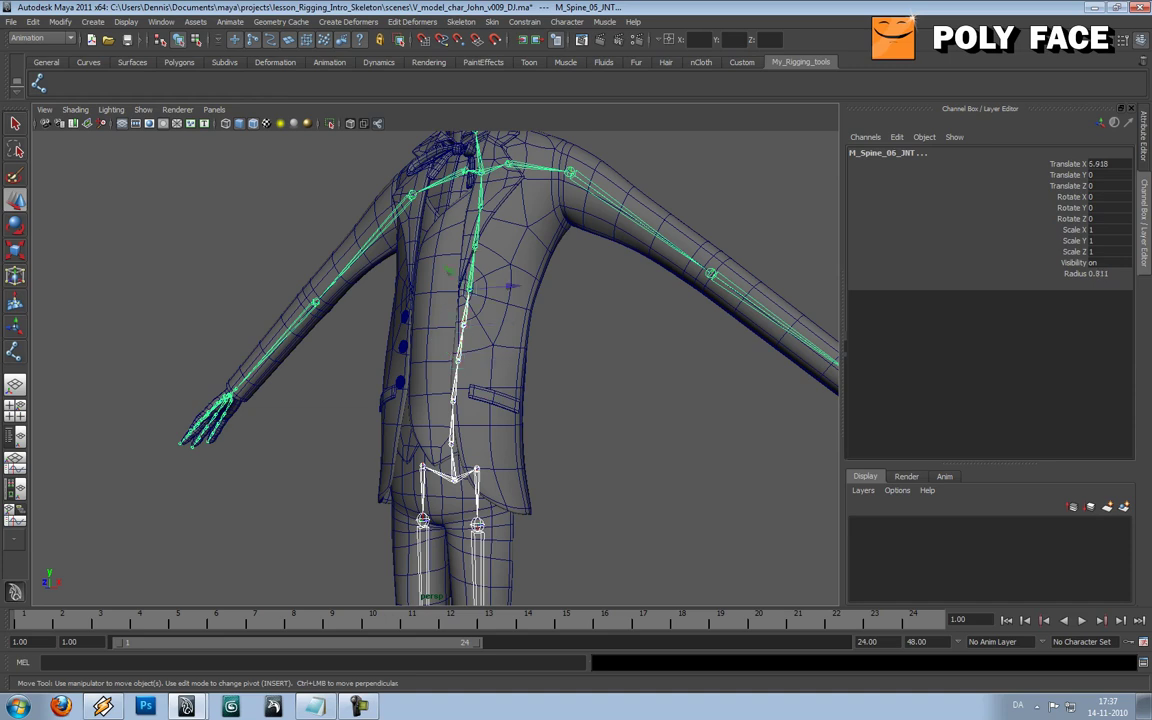
pyautogui.press('Down')
pyautogui.press('Down')
pyautogui.press('Down')
pyautogui.scroll(-5, 638, 463)
pyautogui.keyDown('alt'); pyautogui.moveTo(638, 463); pyautogui.dragTo(560, 465); pyautogui.keyUp('alt')
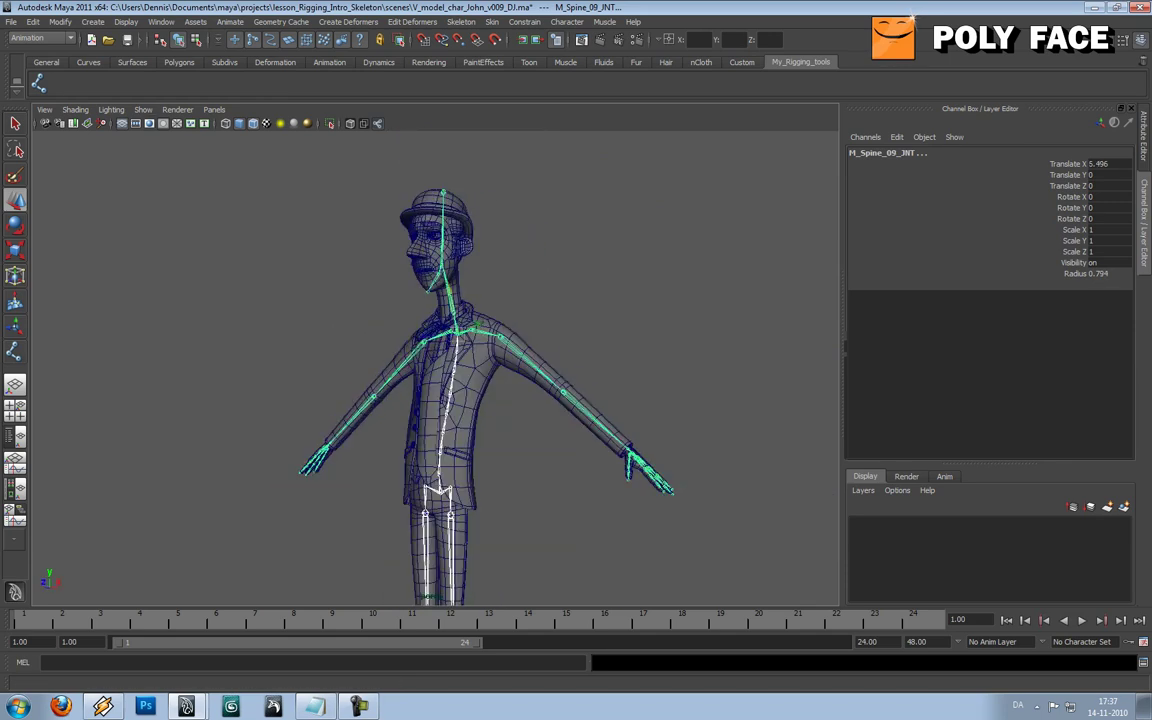
# Add the Local Rotation Axes display command to the My_Rigging_tools shelf
pyautogui.click(125, 22)
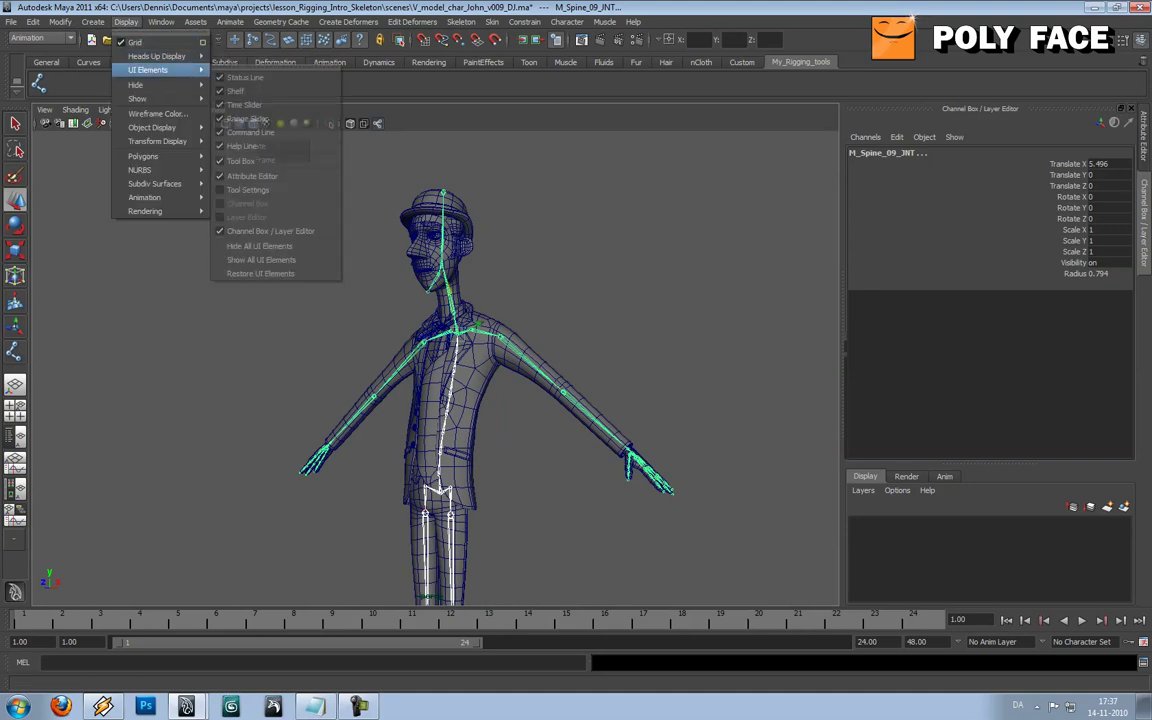
pyautogui.moveTo(157, 56)
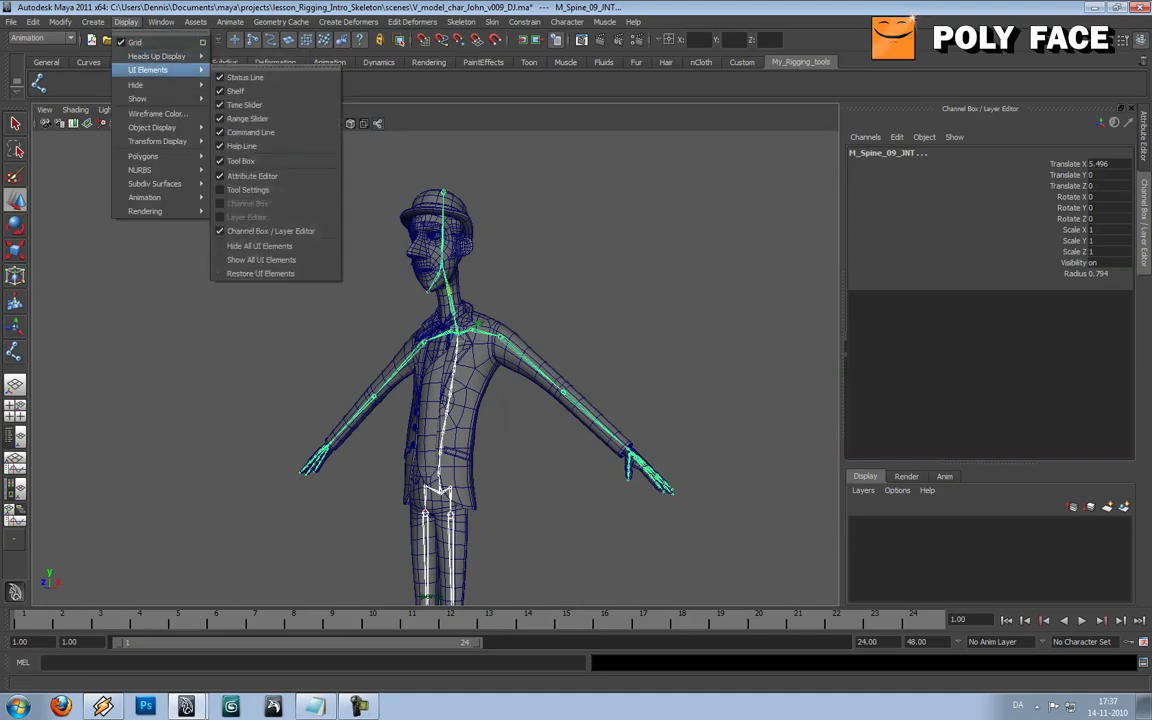
pyautogui.moveTo(157, 141)
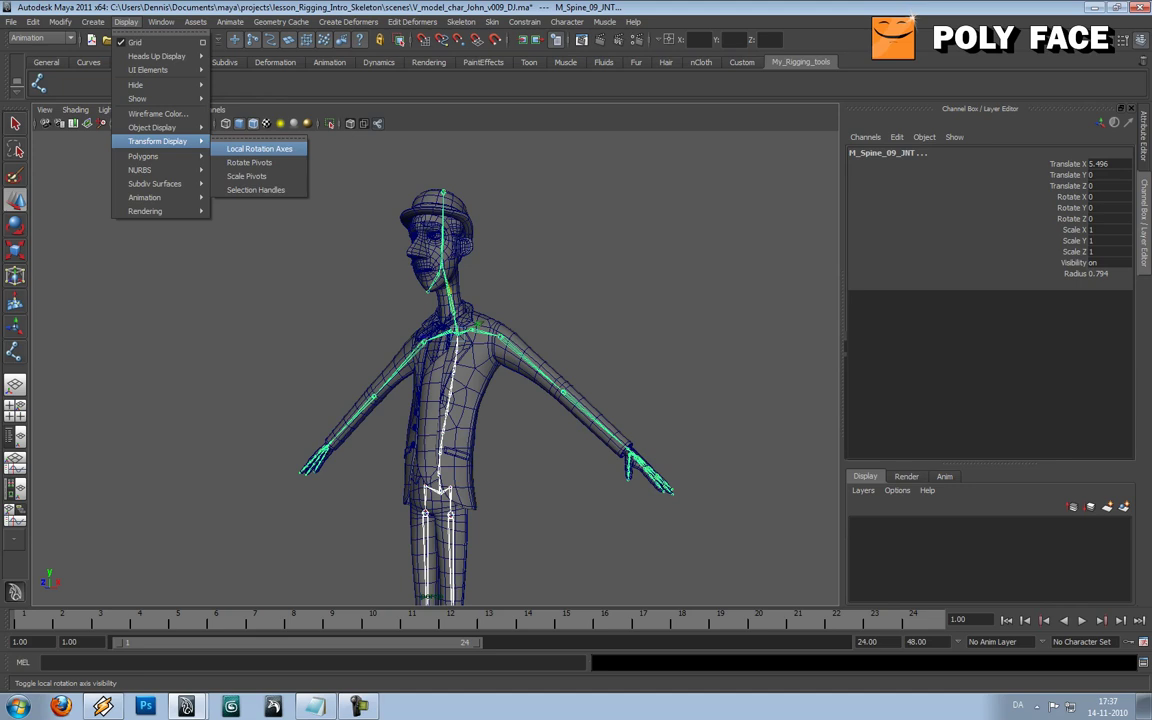
pyautogui.keyDown('ctrl'); pyautogui.keyDown('shift'); pyautogui.click(259, 148); pyautogui.keyUp('shift'); pyautogui.keyUp('ctrl')
pyautogui.click(126, 22)
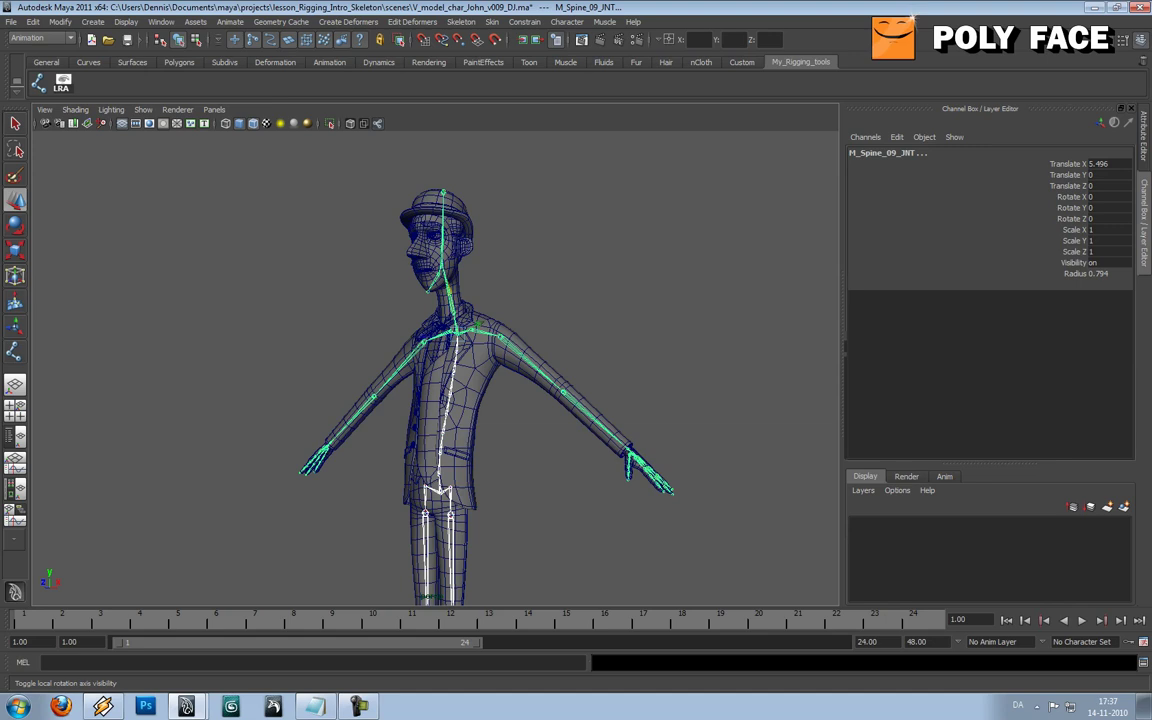
# Display the local rotation axes of the selected spine joints using the new LRA shelf command
pyautogui.click(62, 82)
pyautogui.keyDown('alt'); pyautogui.moveTo(525, 455); pyautogui.dragTo(420, 455); pyautogui.keyUp('alt')
pyautogui.keyDown('alt'); pyautogui.moveTo(420, 455); pyautogui.dragTo(446, 397, button='middle'); pyautogui.keyUp('alt')
pyautogui.keyDown('alt'); pyautogui.moveTo(446, 397); pyautogui.dragTo(505, 400, button='right'); pyautogui.keyUp('alt')
pyautogui.moveTo(505, 400)
pyautogui.keyDown('alt'); pyautogui.mouseDown()
pyautogui.moveTo(598, 400)
pyautogui.moveTo(436, 404)
pyautogui.moveTo(642, 402)
pyautogui.moveTo(394, 414)
pyautogui.moveTo(598, 404)
pyautogui.moveTo(494, 406)
pyautogui.mouseUp(); pyautogui.keyUp('alt')
# Try rotating the selected spine joints together to test their axes, and undo the rotation
pyautogui.press('e')
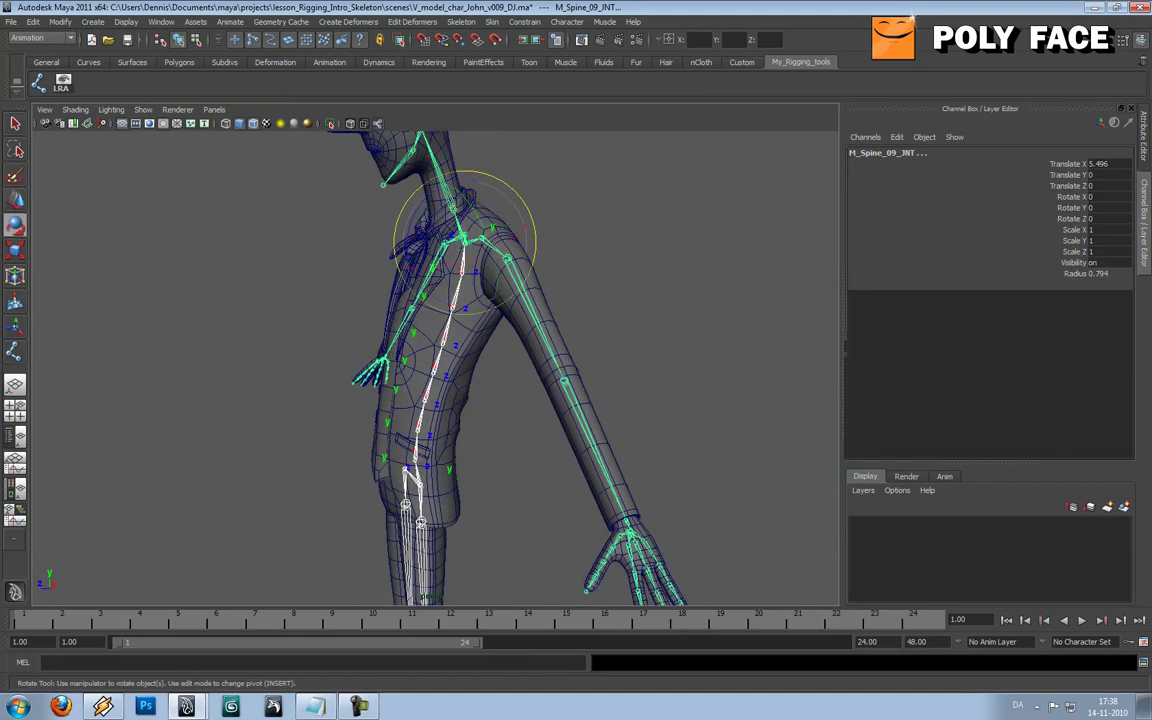
pyautogui.moveTo(411, 224)
pyautogui.mouseDown()
pyautogui.moveTo(450, 186)
pyautogui.moveTo(411, 225)
pyautogui.moveTo(408, 246)
pyautogui.moveTo(420, 206)
pyautogui.moveTo(409, 259)
pyautogui.moveTo(417, 212)
pyautogui.mouseUp()
pyautogui.hotkey('ctrl', 'z')
pyautogui.keyDown('alt'); pyautogui.moveTo(450, 280); pyautogui.dragTo(424, 298); pyautogui.keyUp('alt')
pyautogui.scroll(3, 222, 284)
pyautogui.hotkey('ctrl', 'z')
# Apply Orient Joint to the spine joints with XYZ orientation, second axis +y, child joints included and local scale axes reoriented
pyautogui.click(461, 22)
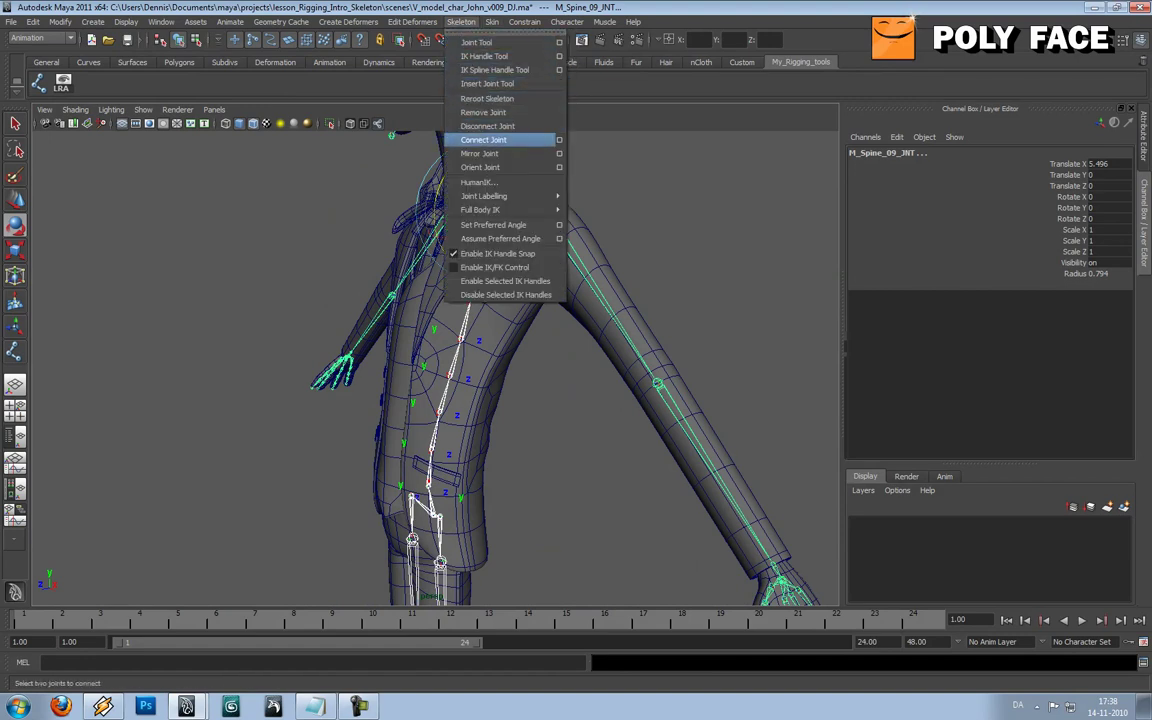
pyautogui.click(559, 167)
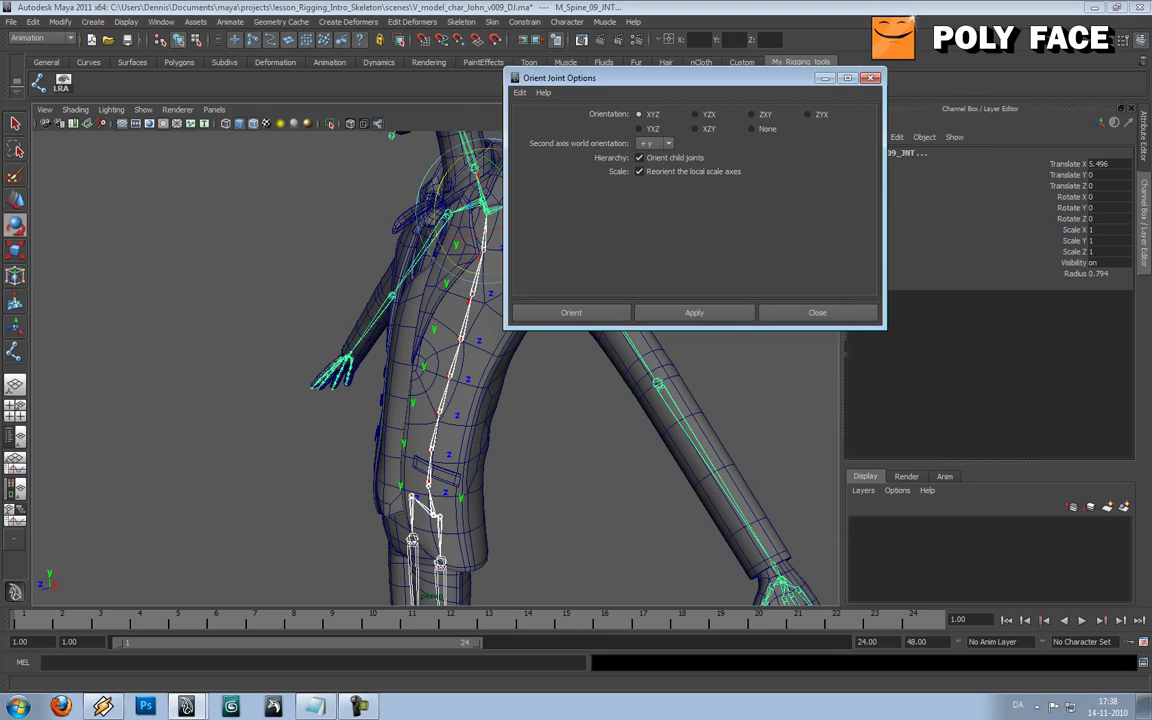
pyautogui.moveTo(620, 78); pyautogui.dragTo(706, 101)
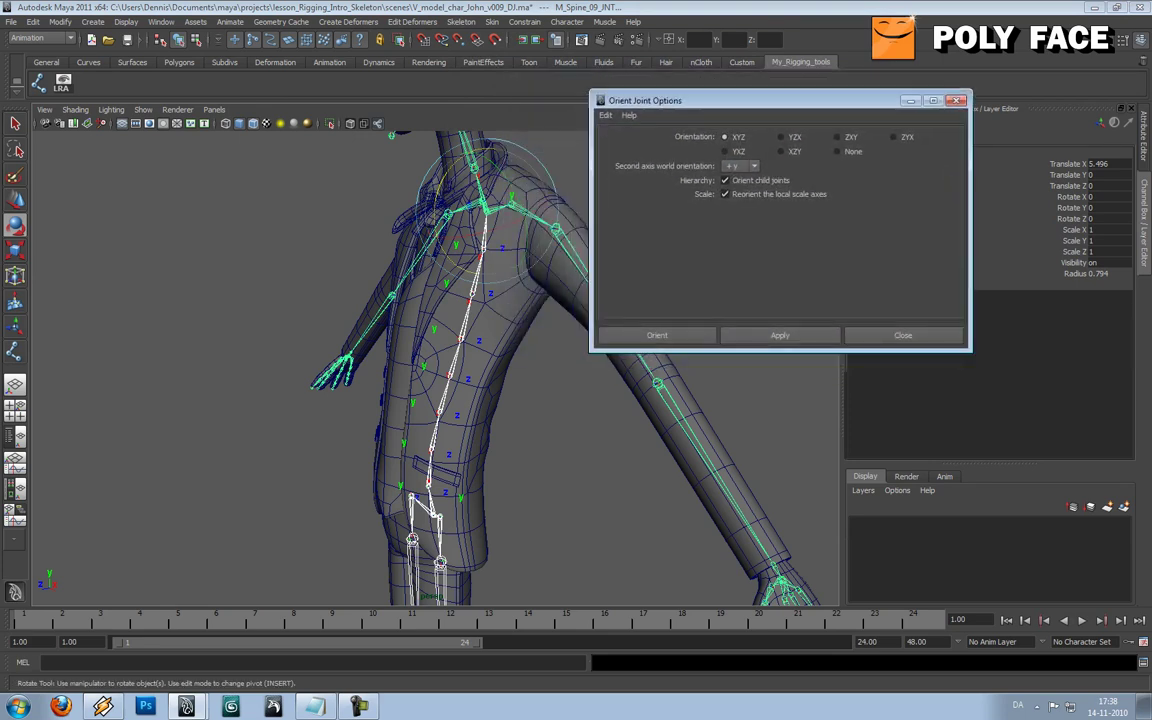
pyautogui.keyDown('alt'); pyautogui.moveTo(440, 380); pyautogui.dragTo(486, 386); pyautogui.keyUp('alt')
pyautogui.keyDown('alt'); pyautogui.moveTo(486, 386); pyautogui.dragTo(384, 396, button='middle'); pyautogui.keyUp('alt')
pyautogui.scroll(-3, 384, 396)
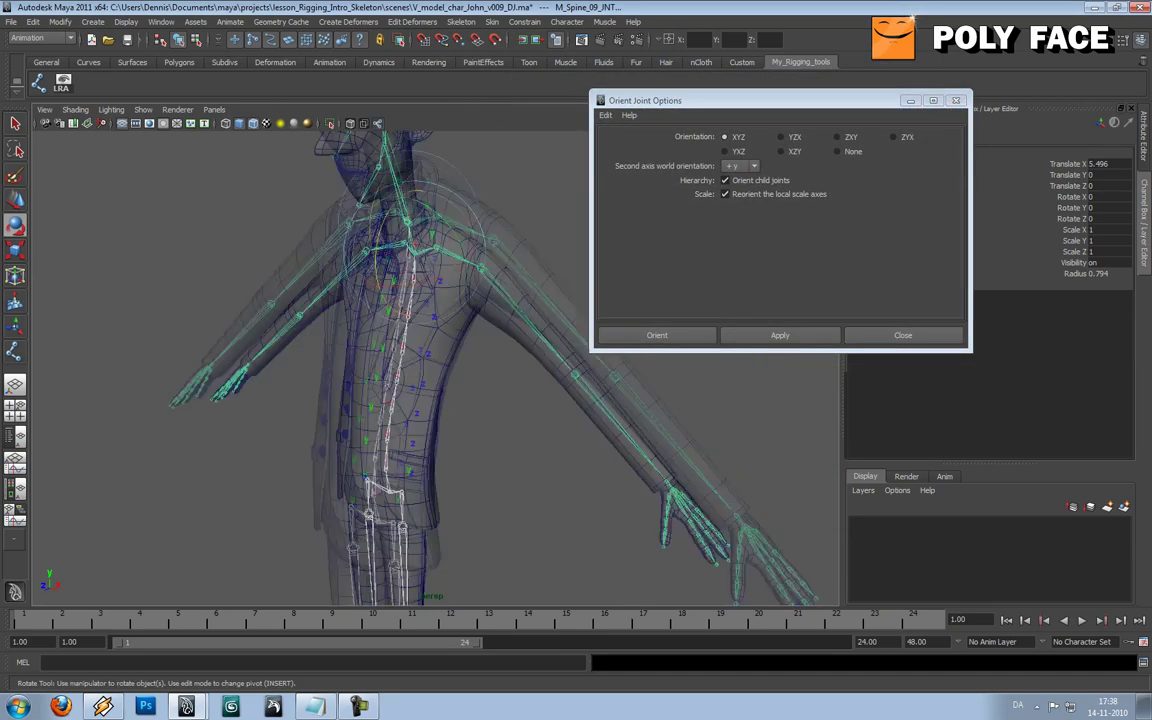
pyautogui.keyDown('alt'); pyautogui.moveTo(500, 390); pyautogui.dragTo(630, 381); pyautogui.keyUp('alt')
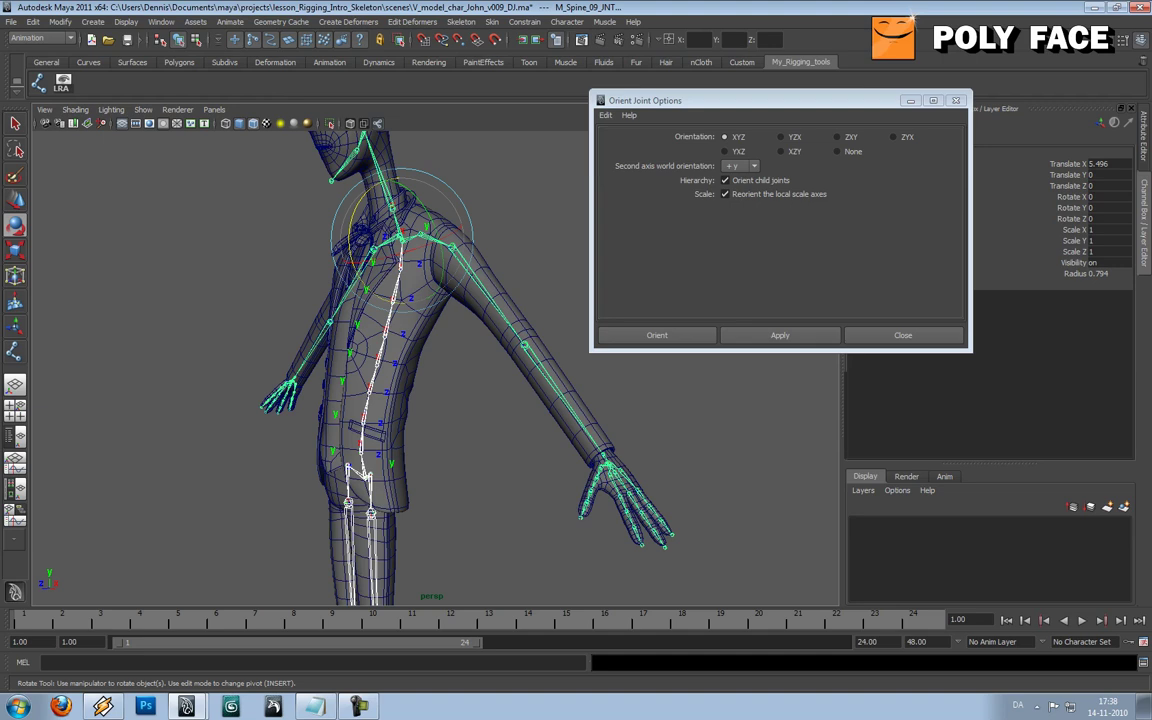
pyautogui.keyDown('alt'); pyautogui.moveTo(420, 400); pyautogui.dragTo(525, 396); pyautogui.keyUp('alt')
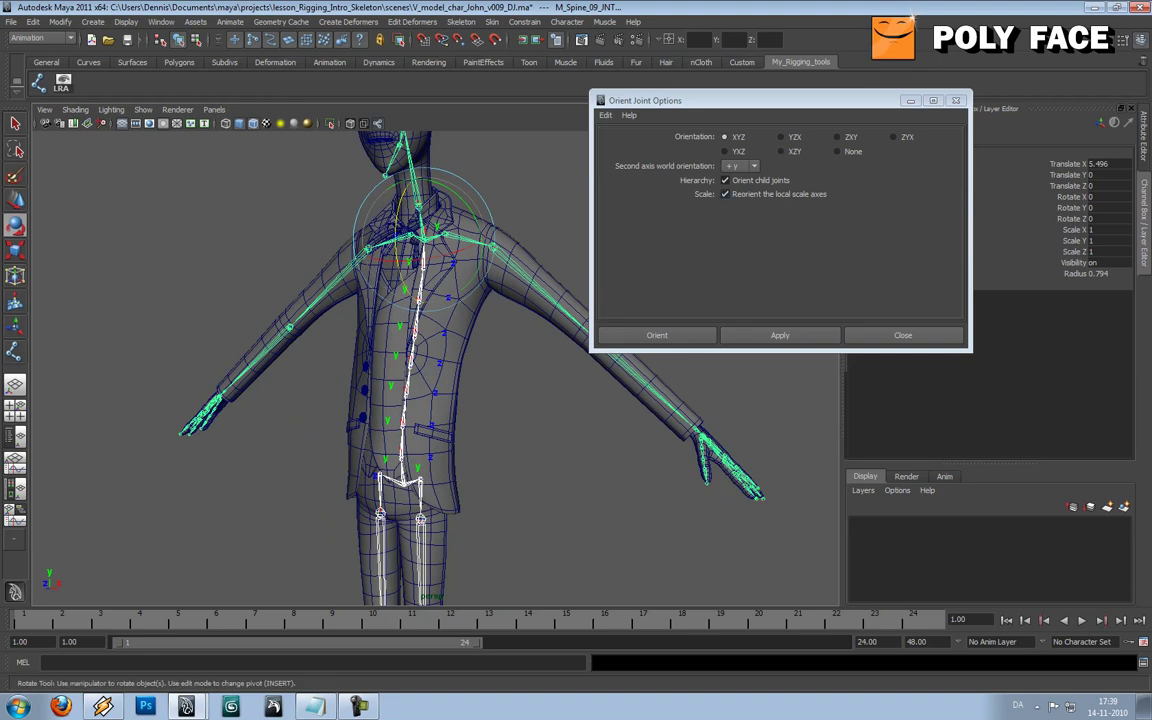
pyautogui.keyDown('alt'); pyautogui.moveTo(430, 370); pyautogui.dragTo(446, 405, button='middle'); pyautogui.keyUp('alt')
pyautogui.scroll(2, 446, 405)
pyautogui.keyDown('alt'); pyautogui.moveTo(446, 405); pyautogui.dragTo(354, 402); pyautogui.keyUp('alt')
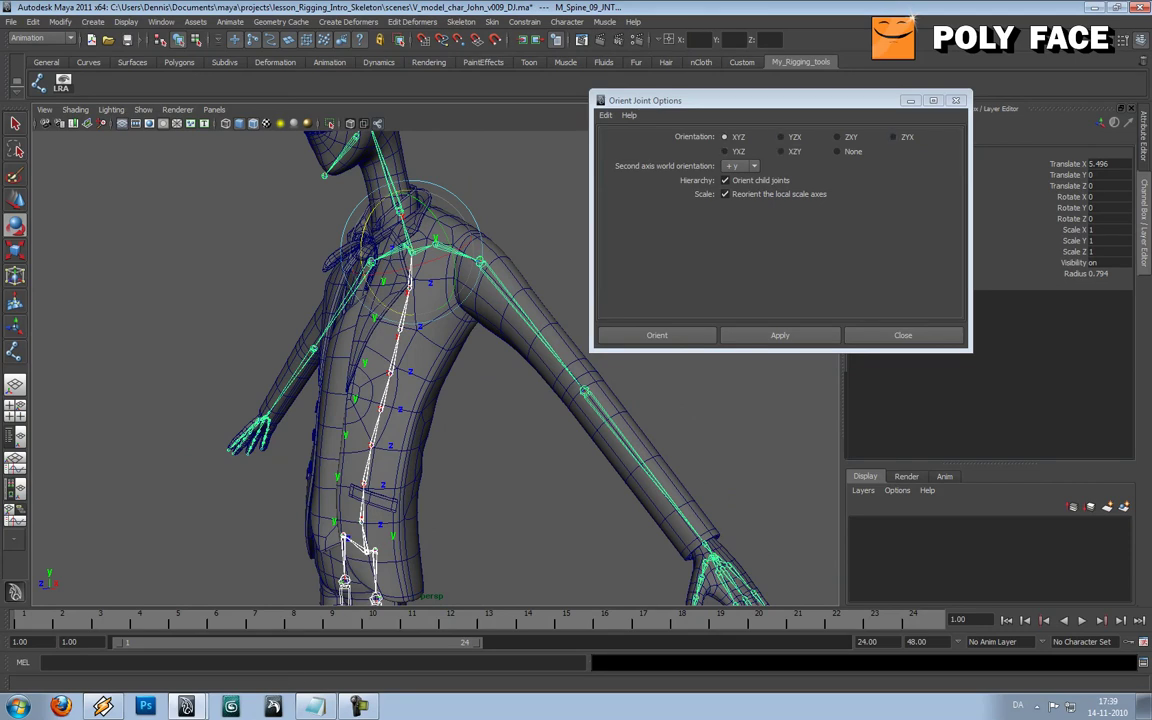
pyautogui.click(780, 335)
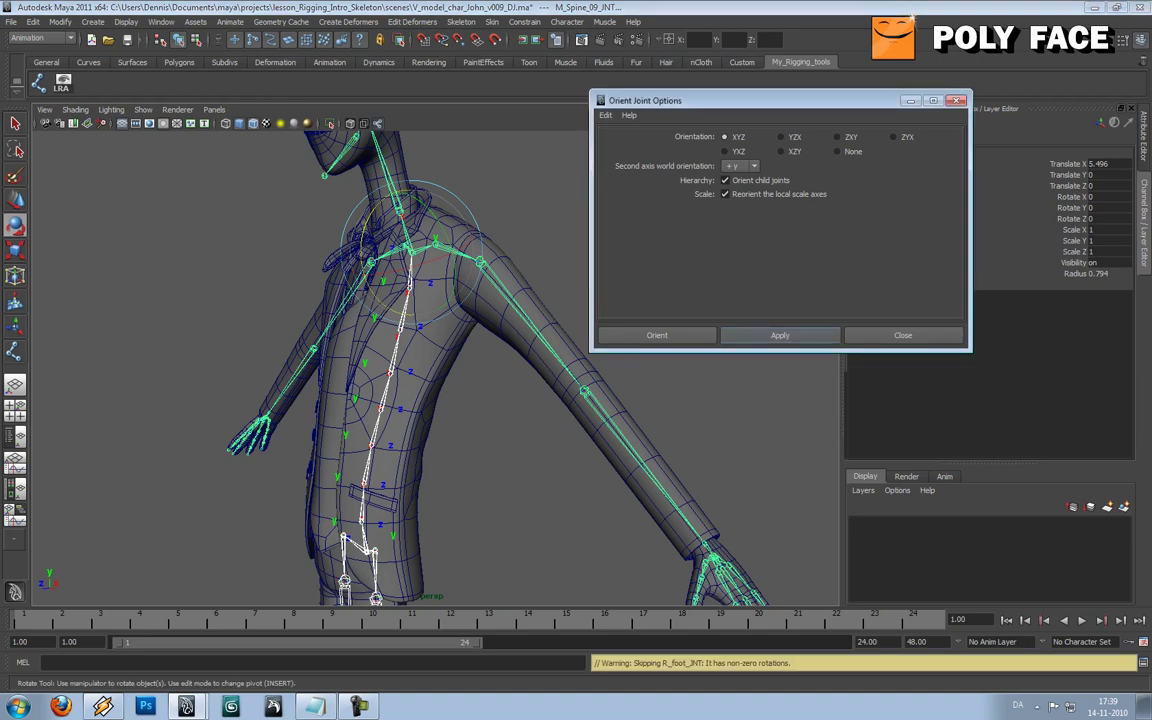
pyautogui.keyDown('alt'); pyautogui.moveTo(560, 400); pyautogui.dragTo(482, 398); pyautogui.keyUp('alt')
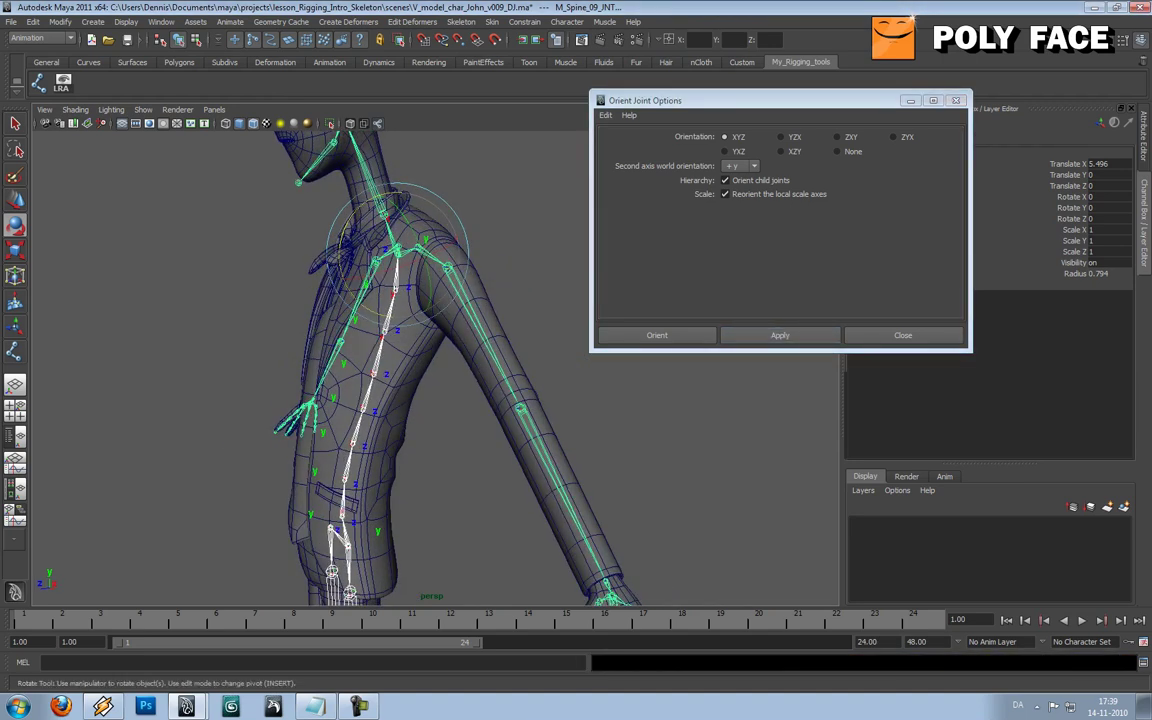
# Select individual joints along the spine, down to M_Spine_01_JNT, to check their rotation axes
pyautogui.click(374, 374)
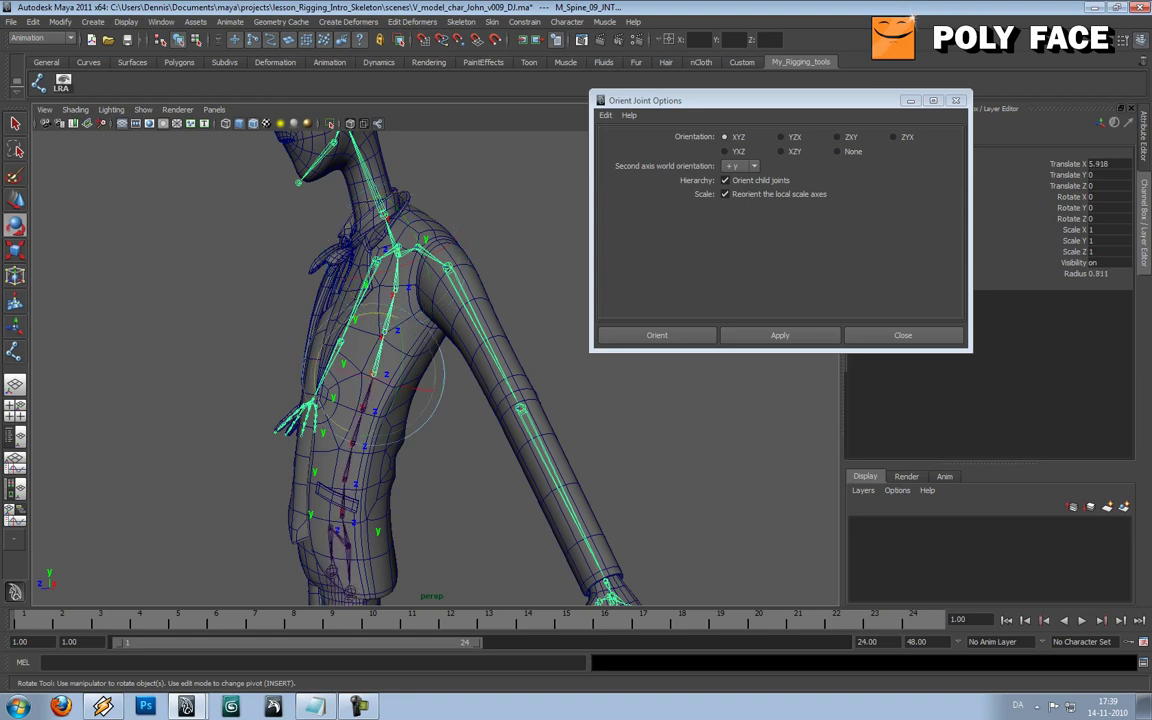
pyautogui.press('Down')
pyautogui.click(402, 292)
pyautogui.click(395, 291)
pyautogui.click(400, 254)
pyautogui.click(397, 252)
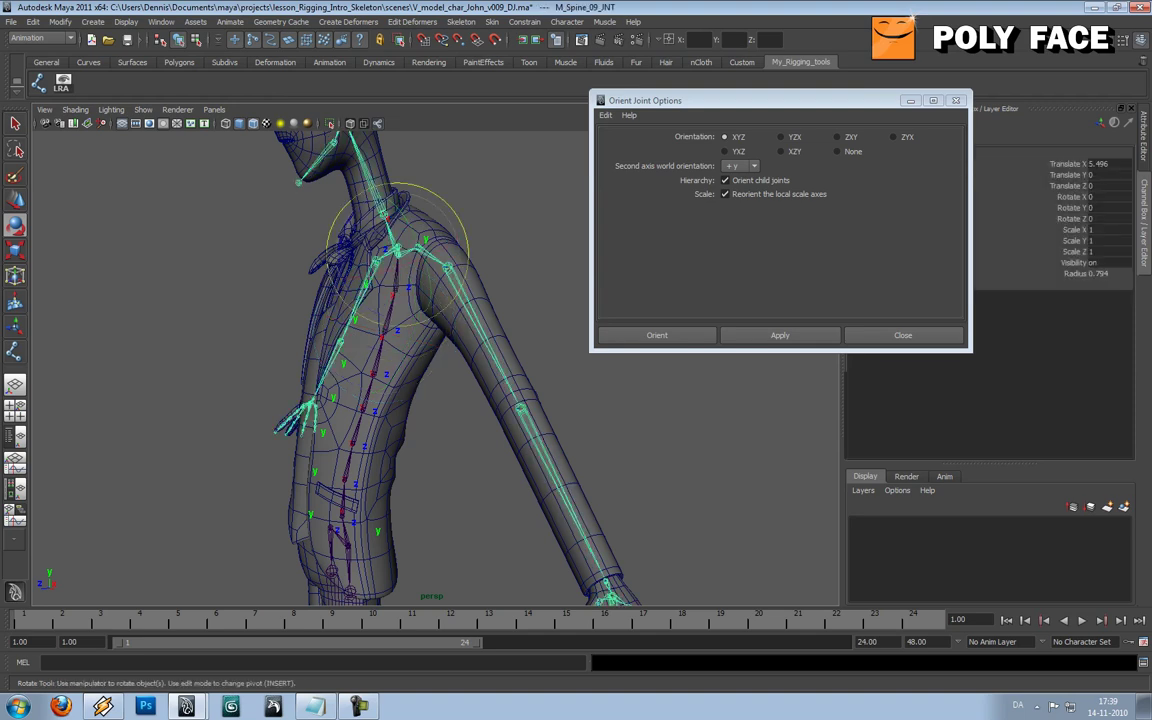
pyautogui.click(353, 443)
pyautogui.keyDown('alt'); pyautogui.moveTo(353, 443); pyautogui.dragTo(365, 401, button='middle'); pyautogui.keyUp('alt')
pyautogui.click(361, 436)
pyautogui.click(360, 439)
pyautogui.click(358, 438)
pyautogui.click(356, 472)
pyautogui.click(355, 474)
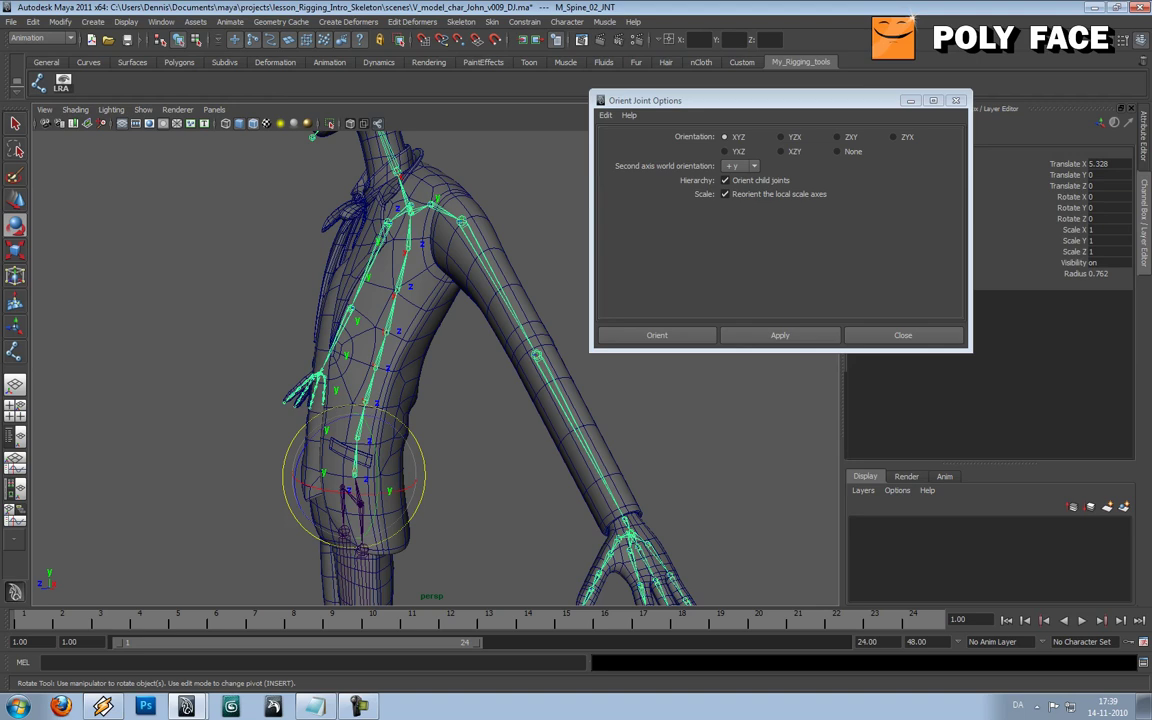
pyautogui.click(360, 503)
pyautogui.click(360, 506)
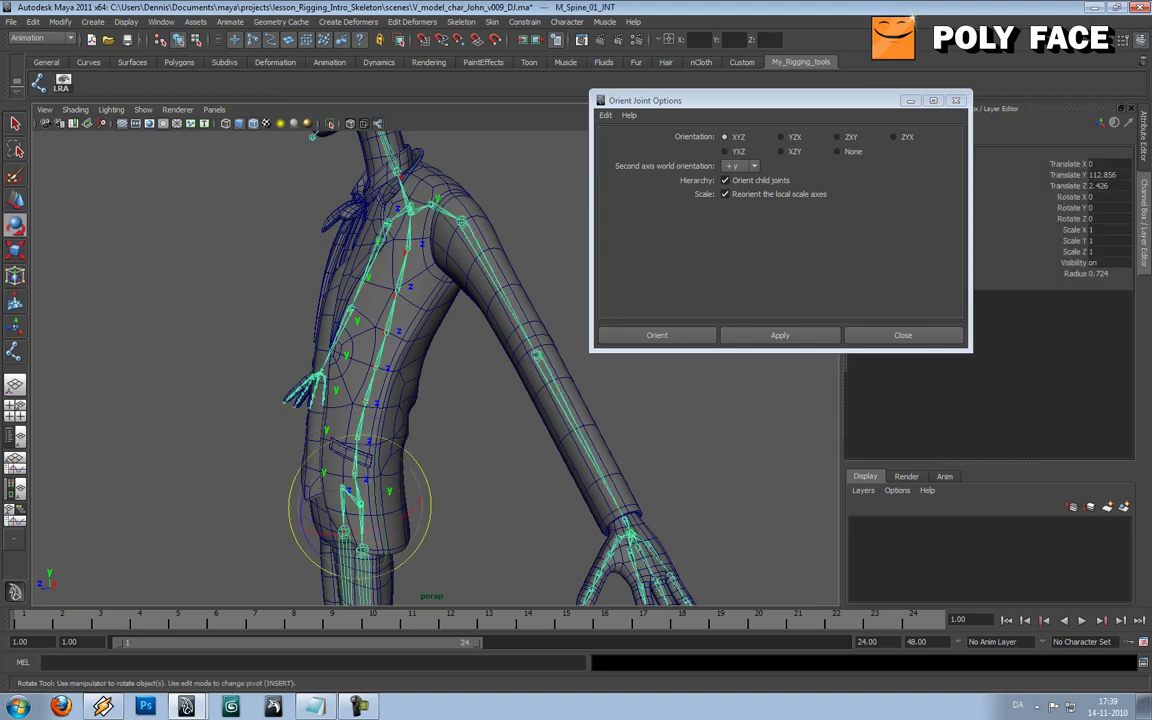
# Reselect the spine joints from M_Spine_01_JNT through M_Spine_09_JNT, undoing any accidental selection of the jacket
pyautogui.press('w')
pyautogui.keyDown('shift'); pyautogui.click(355, 474); pyautogui.keyUp('shift')
pyautogui.keyDown('shift'); pyautogui.click(357, 438); pyautogui.keyUp('shift')
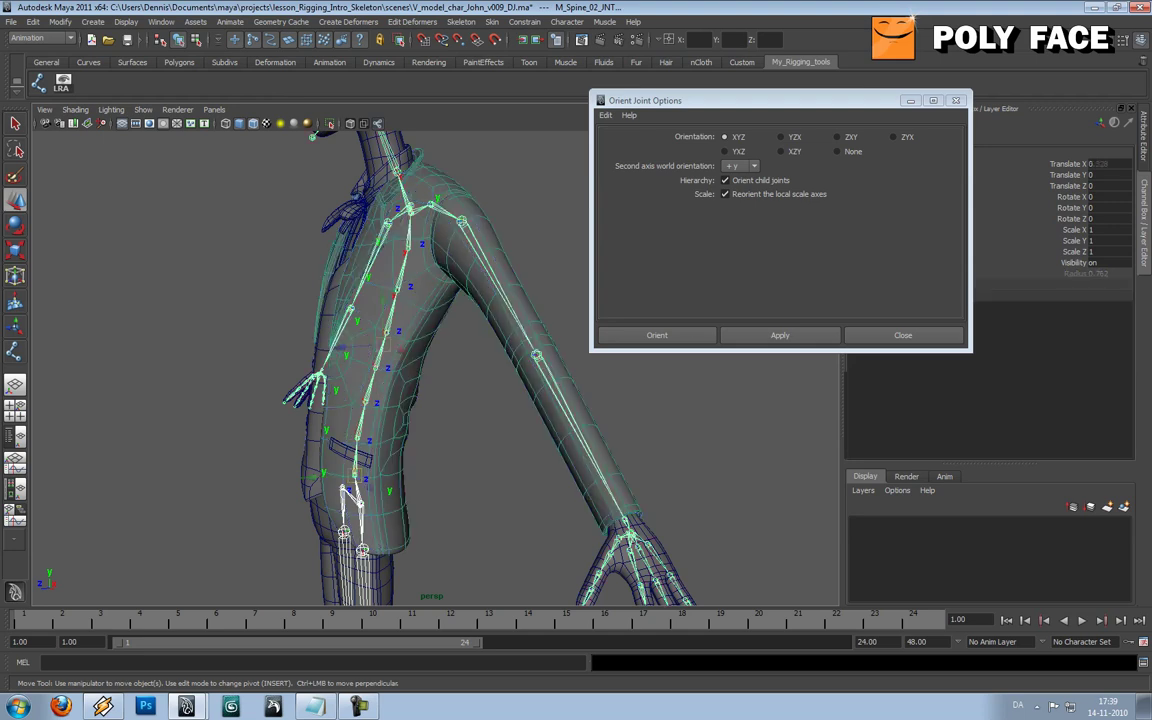
pyautogui.hotkey('shift', 'z')
pyautogui.hotkey('ctrl', 'z')
pyautogui.hotkey('ctrl', 'z')
pyautogui.hotkey('ctrl', 'z')
pyautogui.hotkey('ctrl', 'z')
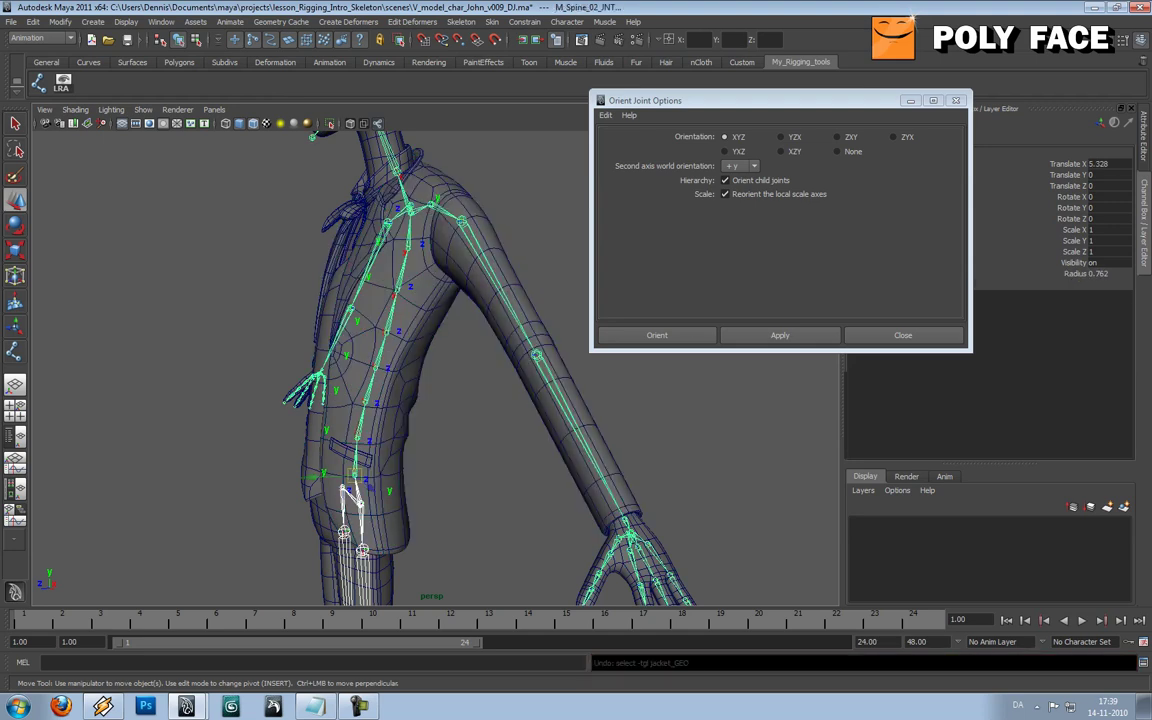
pyautogui.keyDown('shift'); pyautogui.click(366, 402); pyautogui.keyUp('shift')
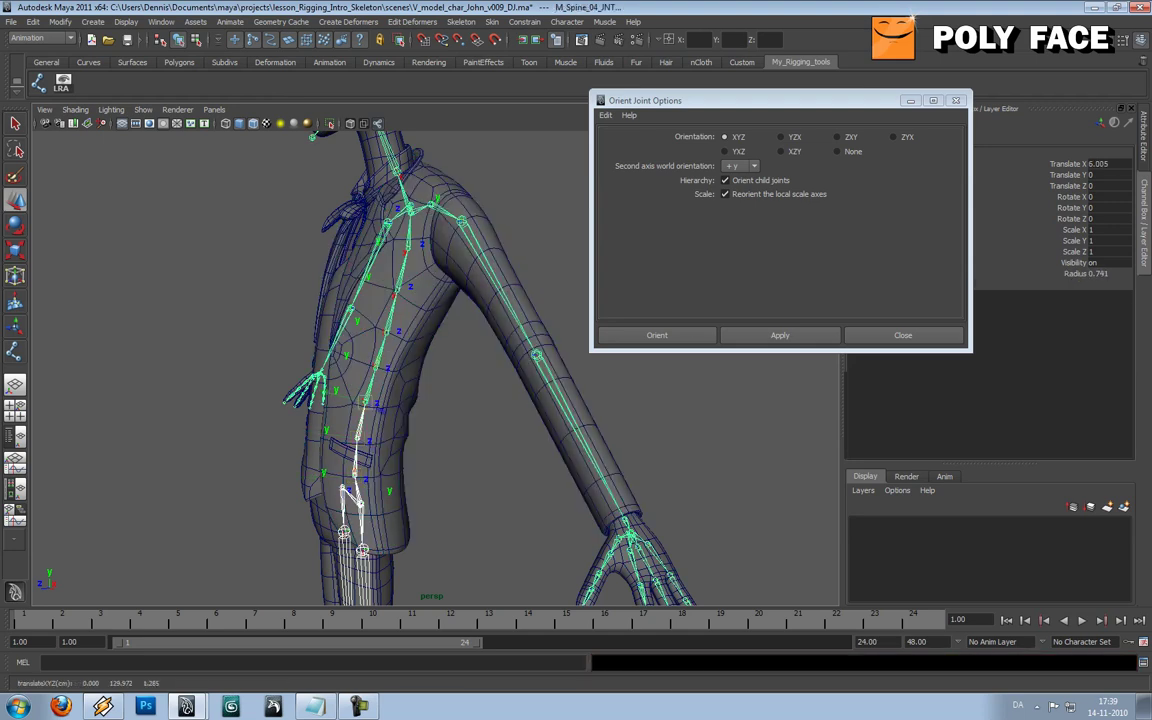
pyautogui.hotkey('ctrl', 'z')
pyautogui.hotkey('ctrl', 'z')
pyautogui.hotkey('ctrl', 'z')
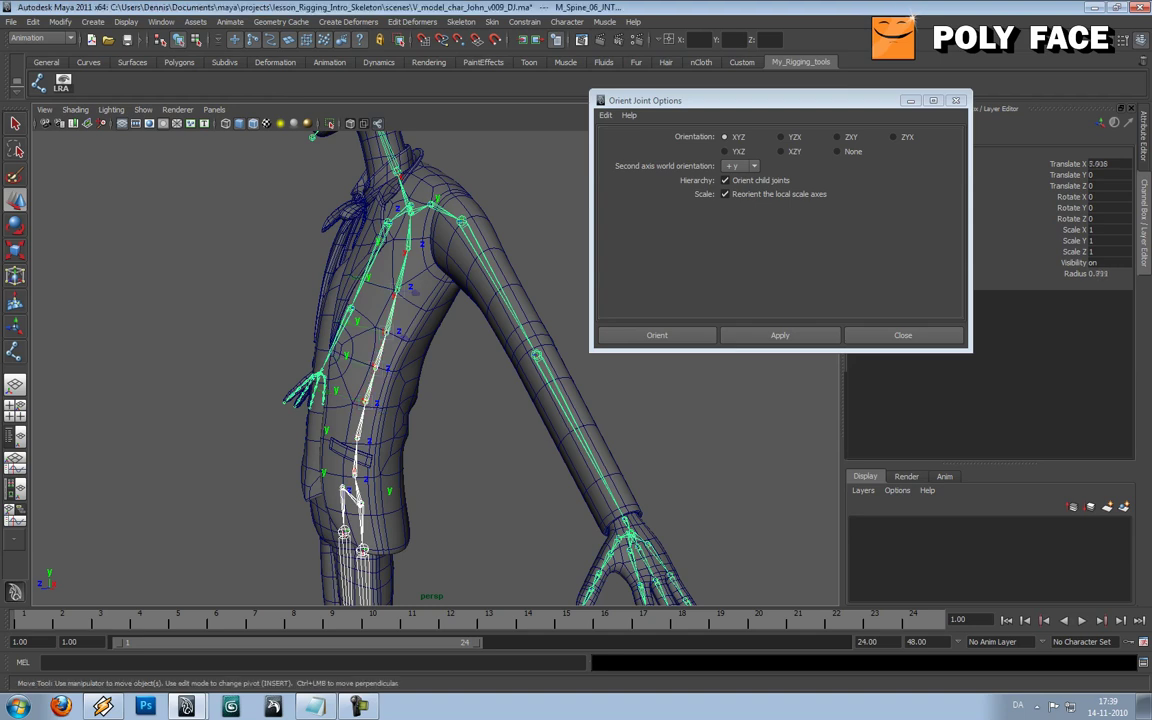
pyautogui.keyDown('shift'); pyautogui.click(408, 248); pyautogui.keyUp('shift')
pyautogui.keyDown('alt'); pyautogui.moveTo(408, 248); pyautogui.dragTo(490, 250); pyautogui.keyUp('alt')
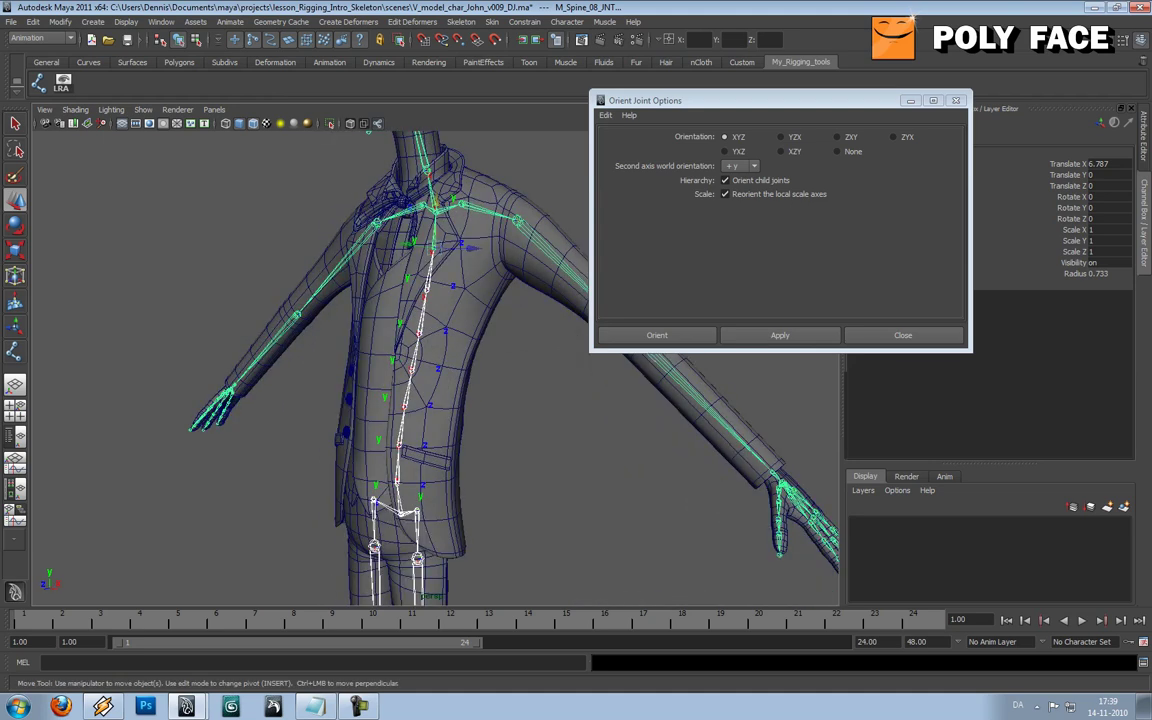
pyautogui.keyDown('shift'); pyautogui.click(435, 212); pyautogui.keyUp('shift')
pyautogui.keyDown('alt'); pyautogui.moveTo(435, 214); pyautogui.dragTo(340, 214); pyautogui.keyUp('alt')
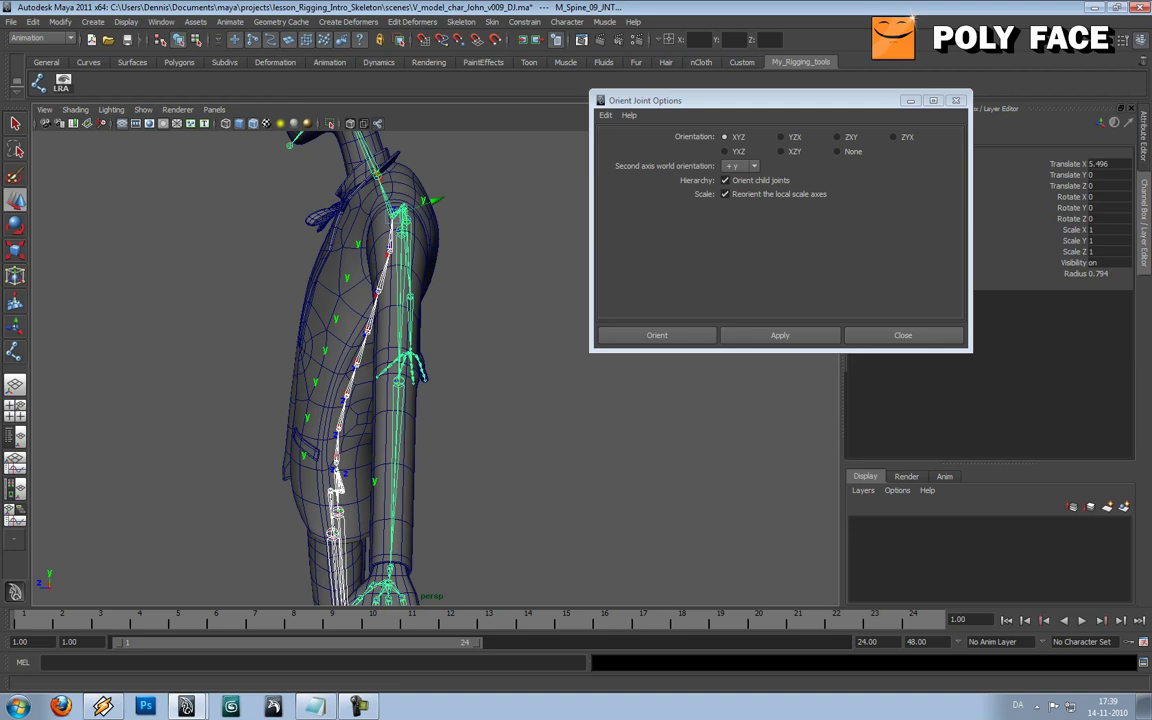
# Set the Freeze Transformations options to freeze Rotate and Scale only, with Translate and Joint orient off
pyautogui.click(161, 21)
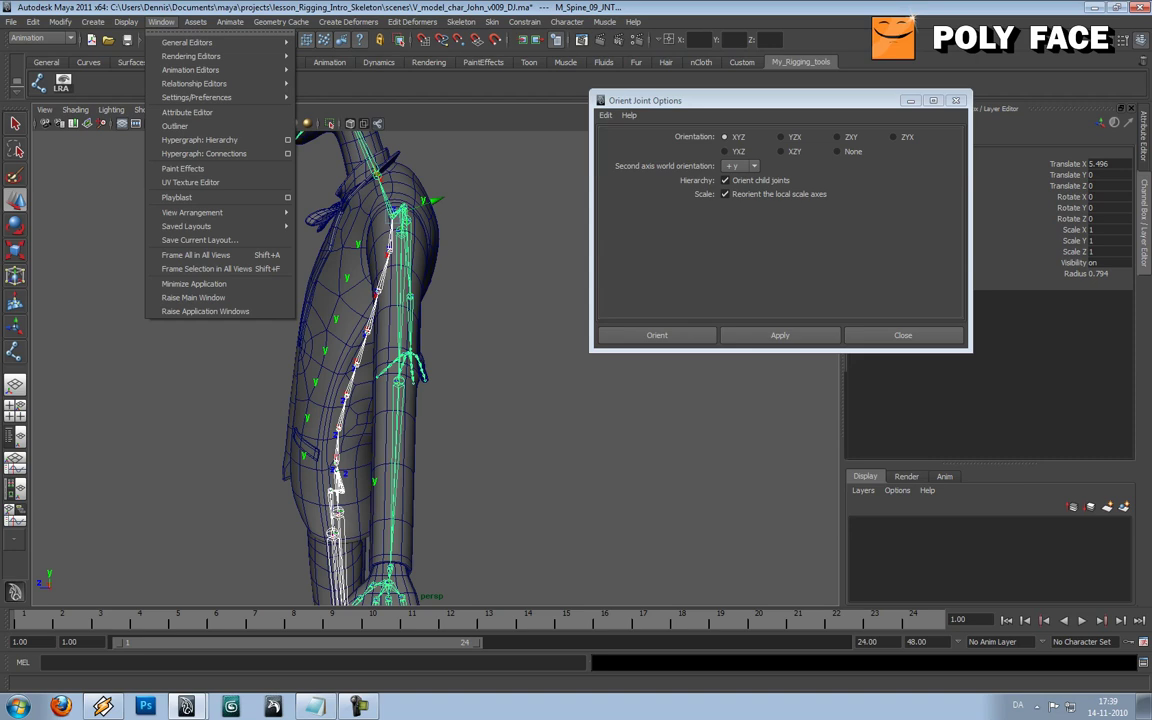
pyautogui.moveTo(60, 21)
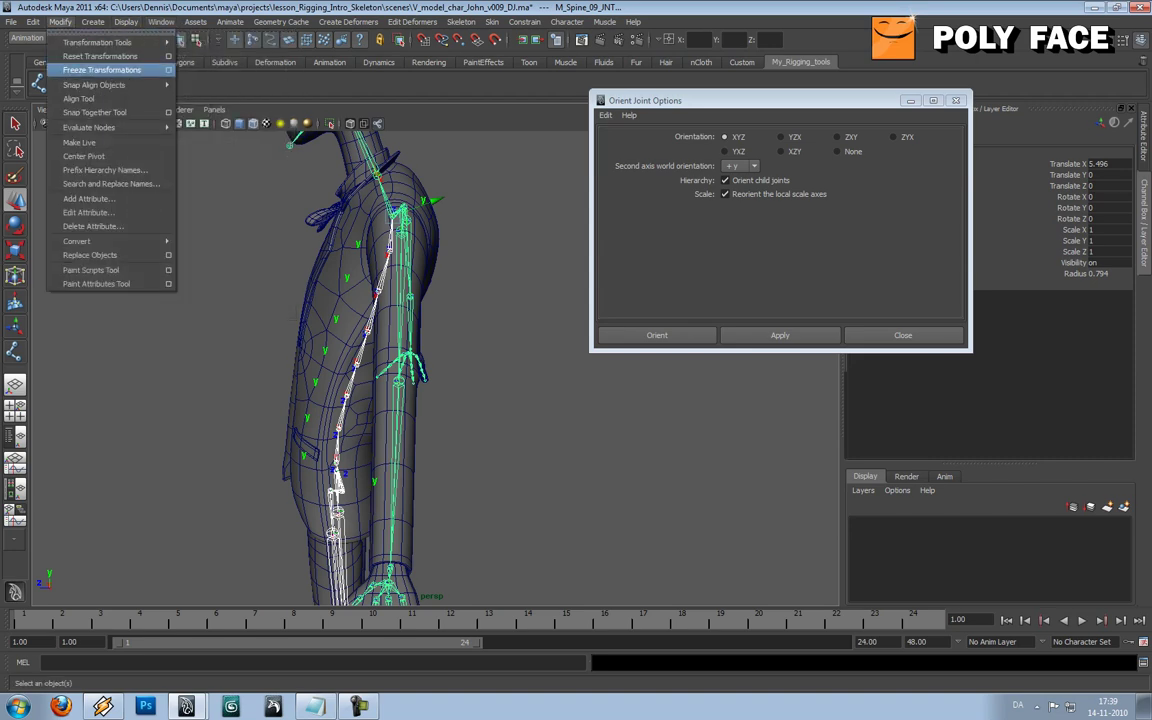
pyautogui.click(168, 70)
pyautogui.moveTo(757, 101); pyautogui.dragTo(607, 97)
pyautogui.click(581, 132)
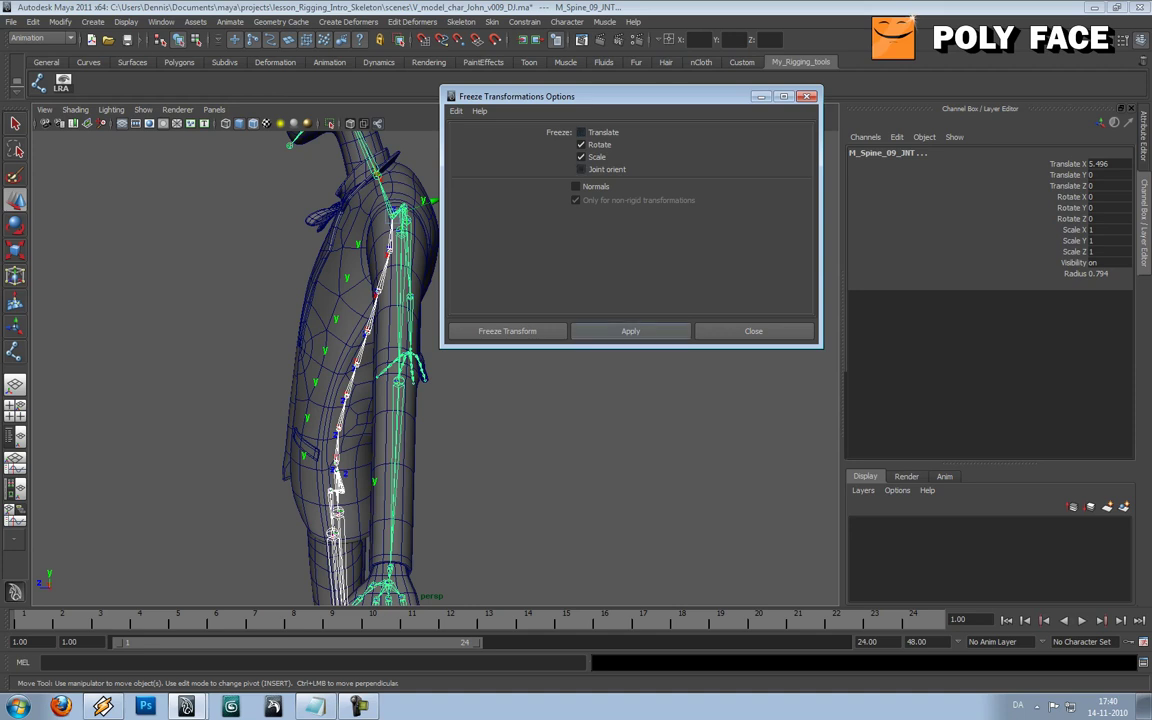
# Freeze the rotation and scale of the selected spine joints and inspect their axes around the torso
pyautogui.click(630, 331)
pyautogui.keyDown('alt'); pyautogui.moveTo(560, 430); pyautogui.dragTo(655, 430); pyautogui.keyUp('alt')
pyautogui.hotkey('ctrl', 'z')
pyautogui.keyDown('alt'); pyautogui.moveTo(655, 430); pyautogui.dragTo(550, 472, button='middle'); pyautogui.keyUp('alt')
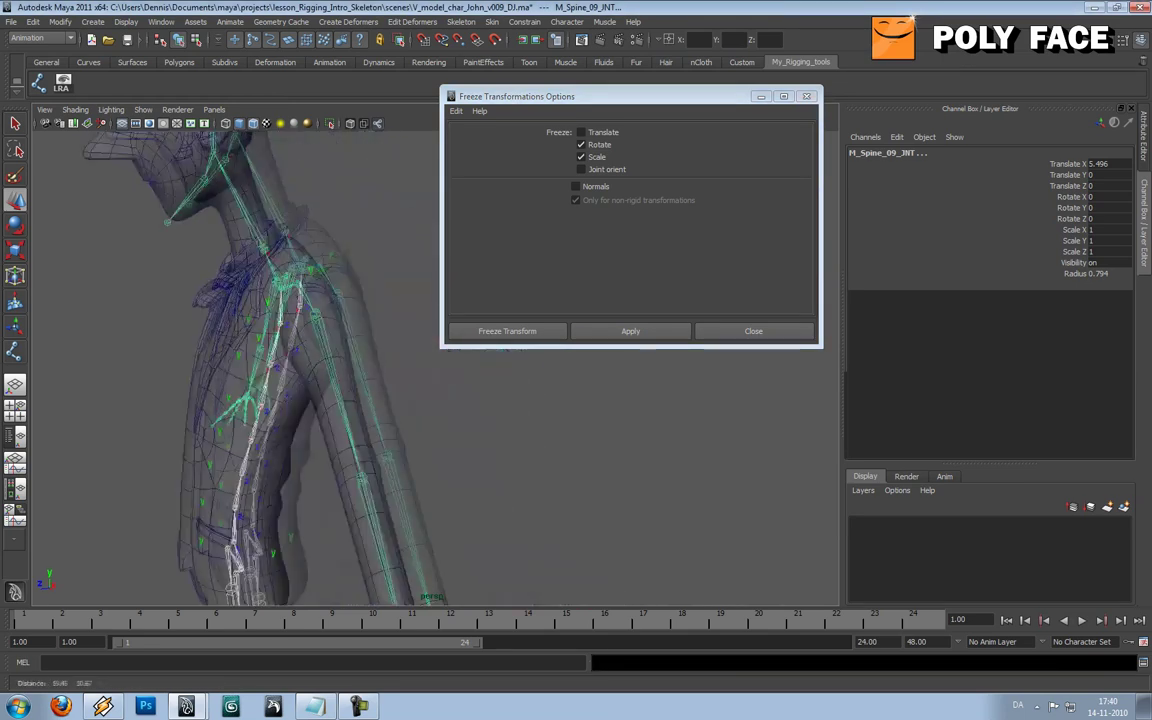
pyautogui.keyDown('alt'); pyautogui.moveTo(550, 472); pyautogui.dragTo(640, 472, button='right'); pyautogui.keyUp('alt')
pyautogui.keyDown('alt'); pyautogui.moveTo(640, 472); pyautogui.dragTo(655, 480); pyautogui.keyUp('alt')
pyautogui.click(507, 331)
pyautogui.keyDown('alt'); pyautogui.moveTo(420, 370); pyautogui.dragTo(520, 375); pyautogui.keyUp('alt')
pyautogui.keyDown('alt'); pyautogui.moveTo(520, 375); pyautogui.dragTo(390, 375, button='right'); pyautogui.keyUp('alt')
pyautogui.keyDown('alt'); pyautogui.moveTo(390, 375); pyautogui.dragTo(442, 312, button='middle'); pyautogui.keyUp('alt')
# Orient the selected spine joints and their child joints with XYZ orientation and +y as the second axis world orientation
pyautogui.click(524, 22)
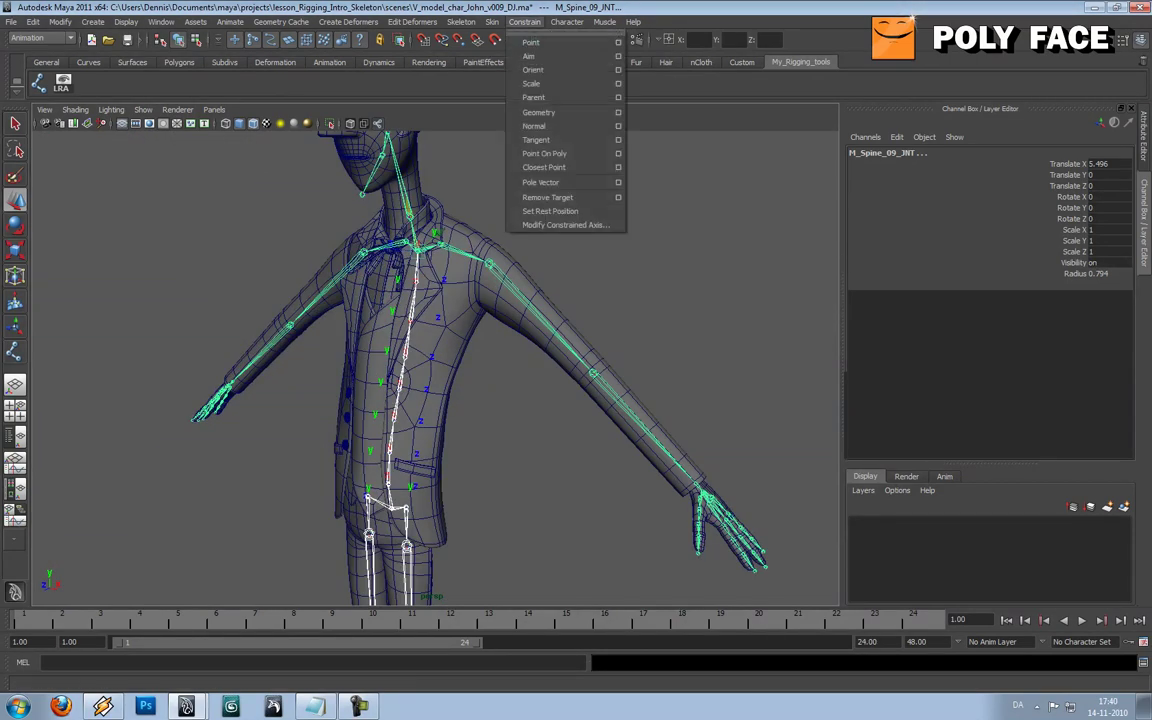
pyautogui.moveTo(461, 22)
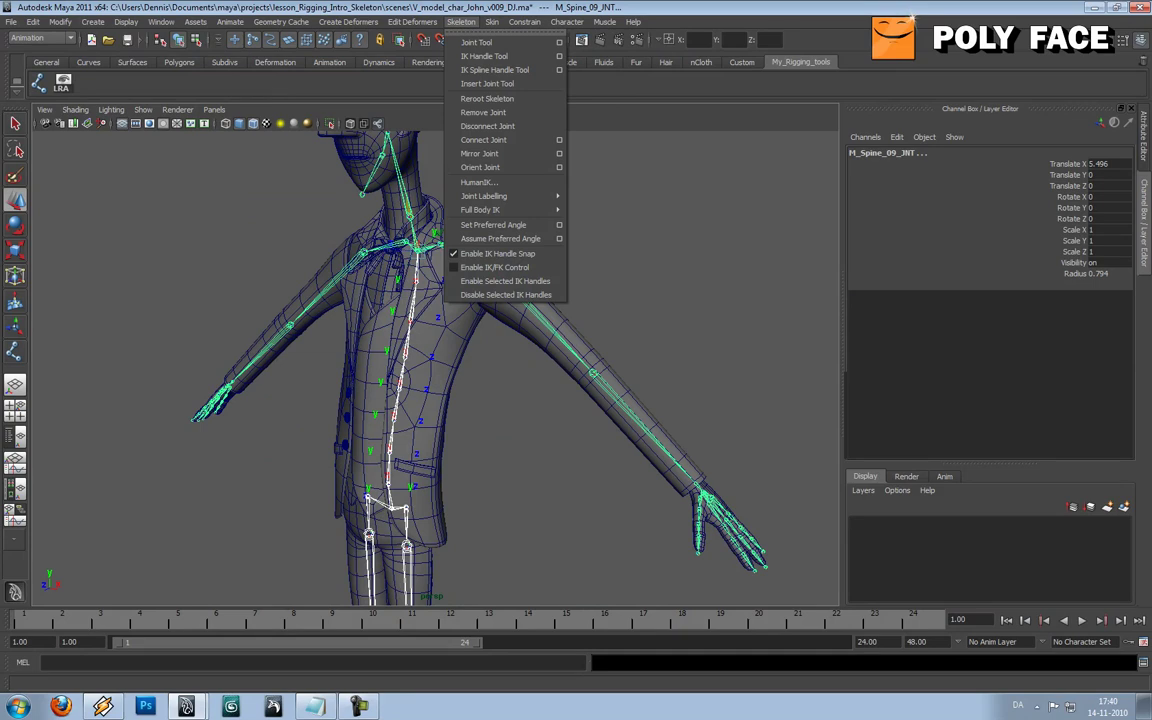
pyautogui.click(559, 167)
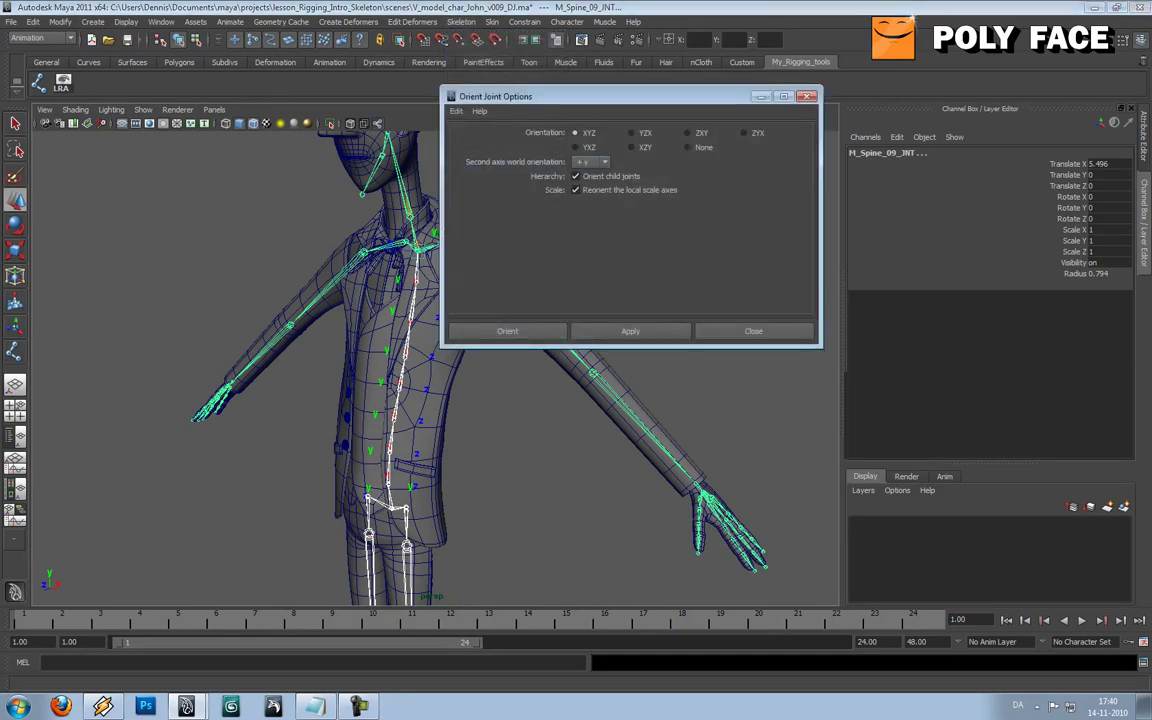
pyautogui.click(630, 331)
pyautogui.moveTo(610, 430)
pyautogui.keyDown('alt'); pyautogui.mouseDown()
pyautogui.moveTo(523, 435)
pyautogui.moveTo(750, 431)
pyautogui.moveTo(565, 440)
pyautogui.moveTo(592, 438)
pyautogui.mouseUp(); pyautogui.keyUp('alt')
# Reorient the selected spine joints with YZX orientation, applying +y and also trying +x as the second axis world orientation
pyautogui.click(632, 133)
pyautogui.click(630, 331)
pyautogui.keyDown('alt'); pyautogui.moveTo(520, 430); pyautogui.dragTo(585, 430); pyautogui.keyUp('alt')
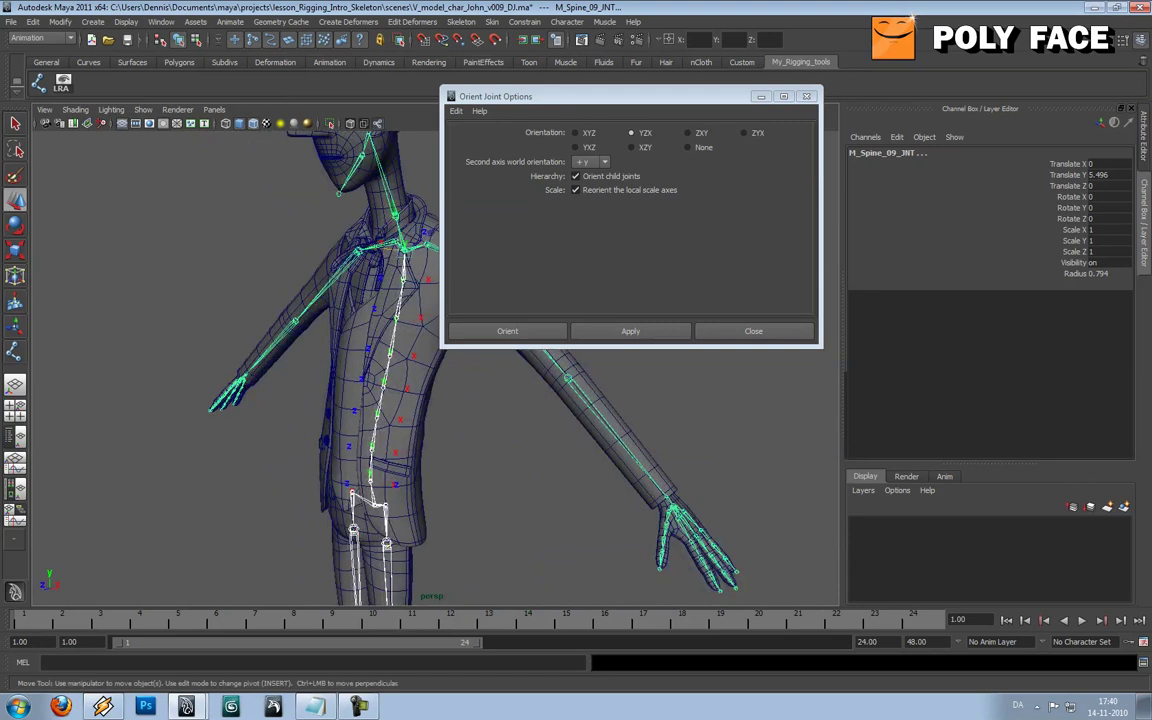
pyautogui.click(591, 162)
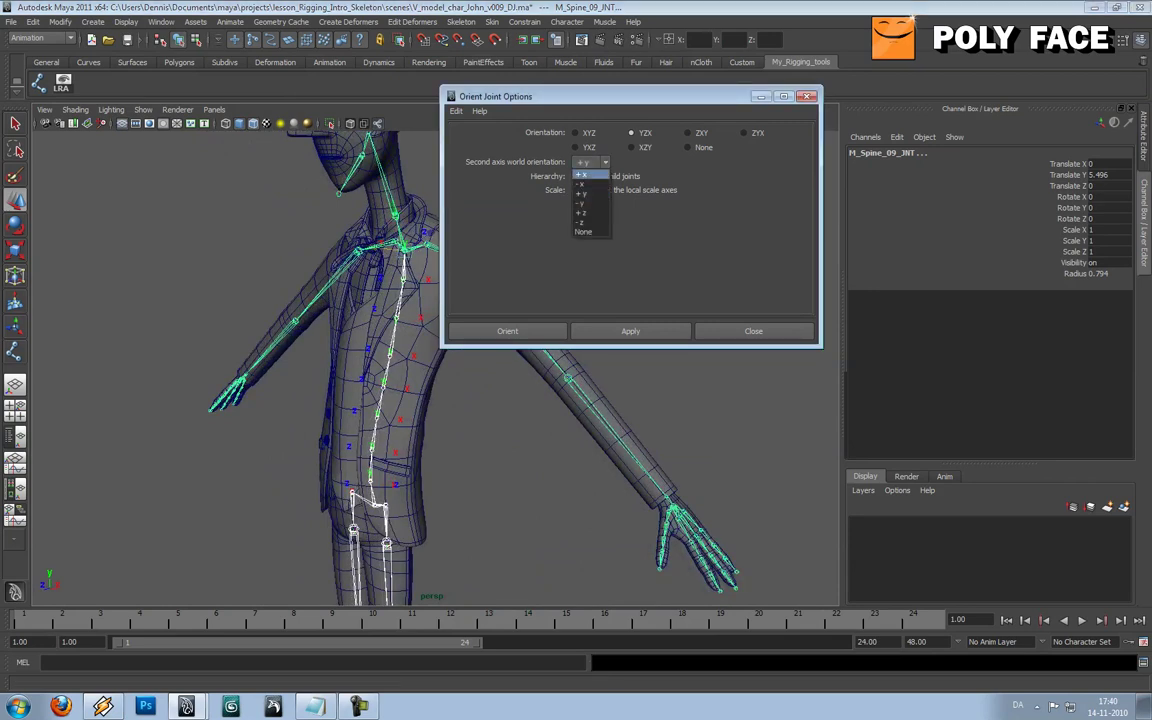
pyautogui.click(581, 175)
pyautogui.keyDown('alt'); pyautogui.moveTo(530, 300); pyautogui.dragTo(385, 230); pyautogui.keyUp('alt')
# Test-bend the spine forward by rotating the selected joints about 23.88 degrees around Z, and undo the rotation, keeping the joints selected
pyautogui.press('e')
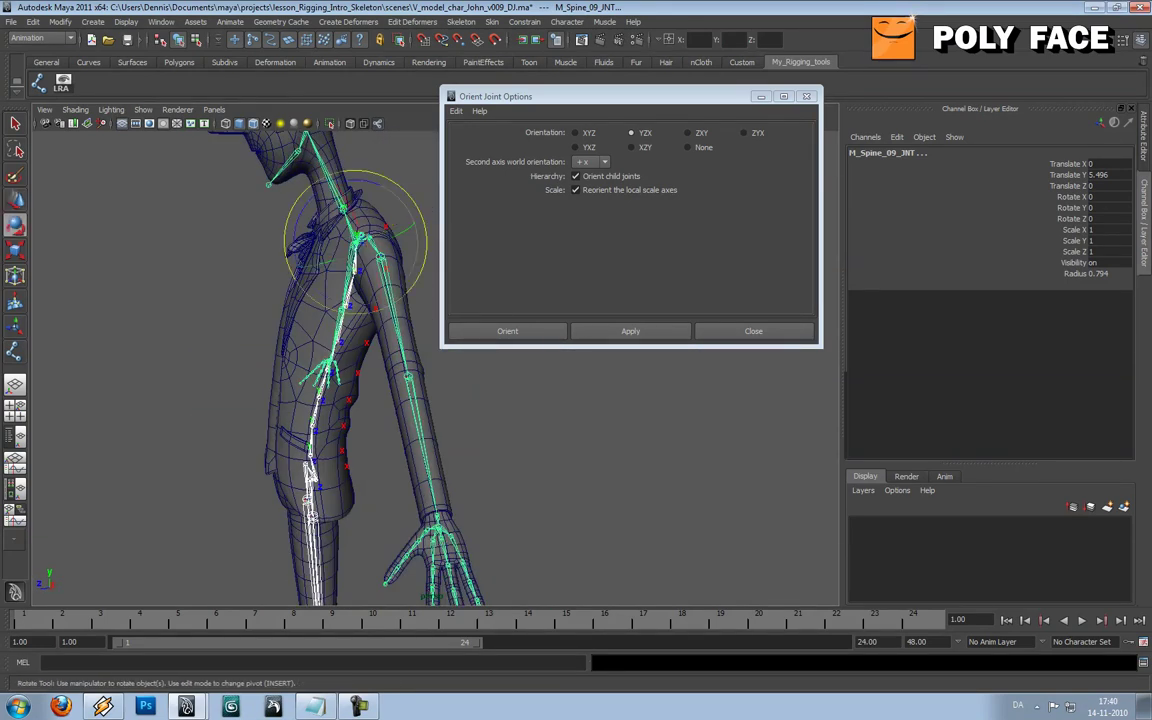
pyautogui.moveTo(306, 203); pyautogui.dragTo(326, 187)
pyautogui.moveTo(360, 300); pyautogui.dragTo(296, 228)
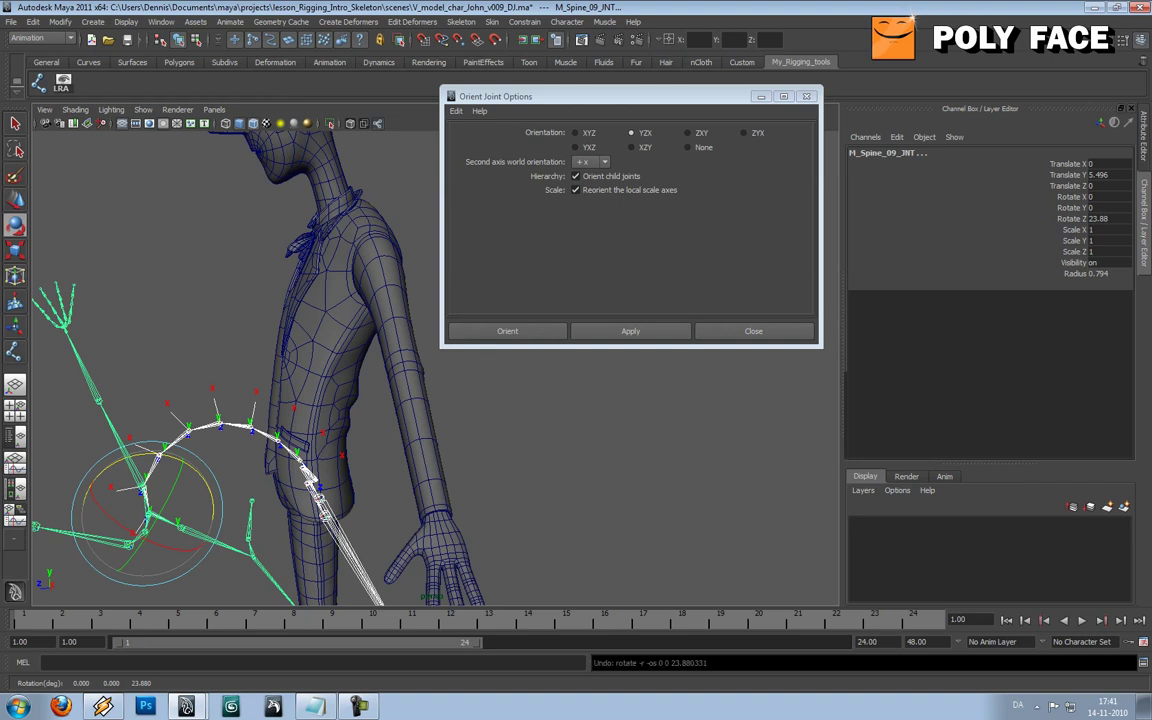
pyautogui.hotkey('ctrl', 'z')
pyautogui.click(195, 290)
pyautogui.keyDown('alt'); pyautogui.moveTo(195, 290); pyautogui.dragTo(232, 310); pyautogui.keyUp('alt')
pyautogui.hotkey('ctrl', 'z')
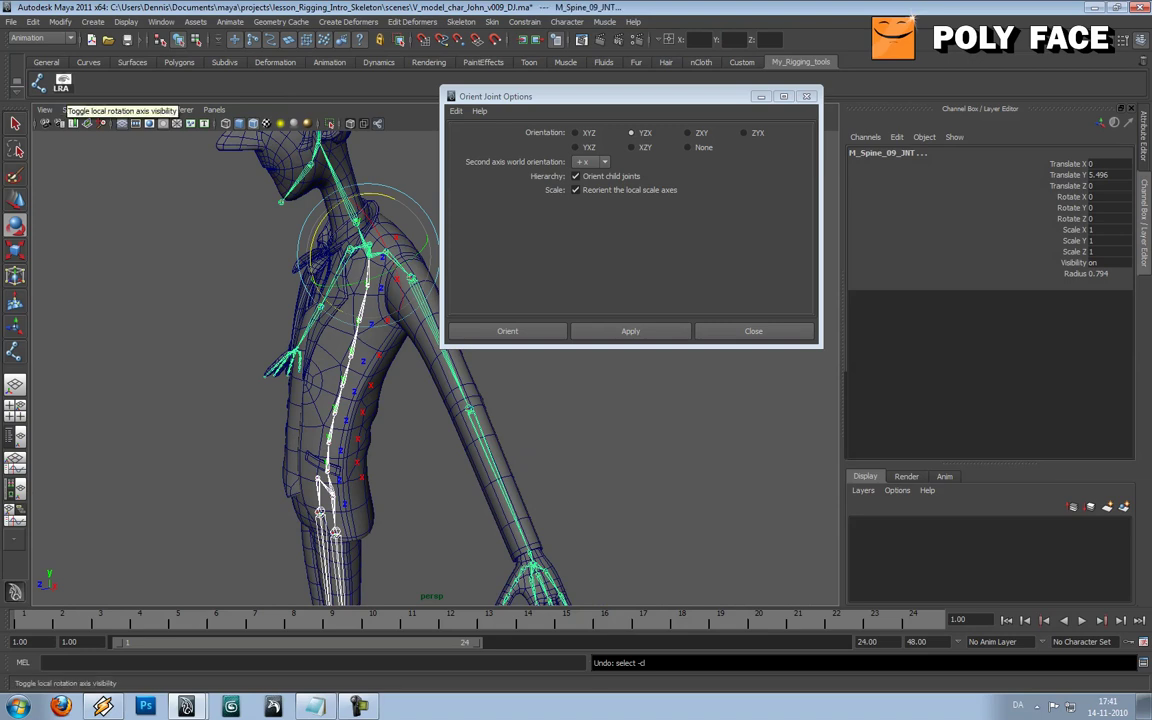
# Hide the local rotation axes of the selected spine joints and clear the selection
pyautogui.click(63, 85)
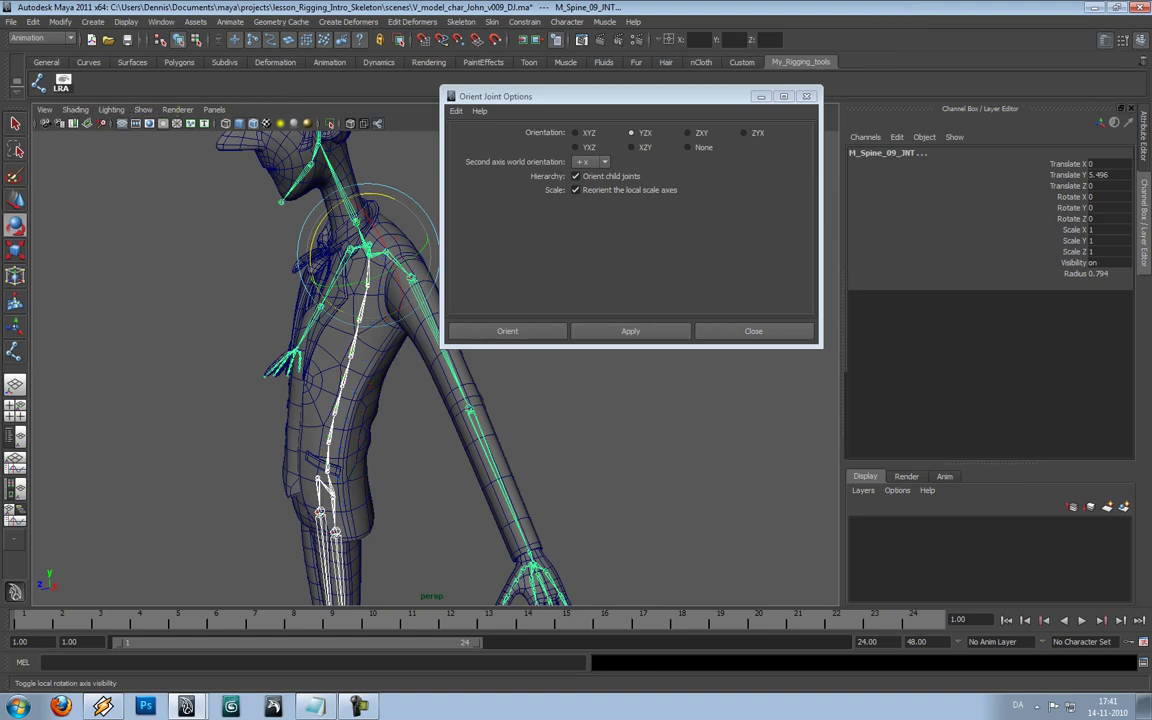
pyautogui.keyDown('alt'); pyautogui.moveTo(232, 310); pyautogui.dragTo(350, 306); pyautogui.keyUp('alt')
pyautogui.click(220, 300)
pyautogui.scroll(-4, 240, 310)
pyautogui.keyDown('alt'); pyautogui.moveTo(350, 306); pyautogui.dragTo(262, 238, button='middle'); pyautogui.keyUp('alt')
pyautogui.keyDown('alt'); pyautogui.moveTo(590, 352); pyautogui.dragTo(455, 338); pyautogui.keyUp('alt')
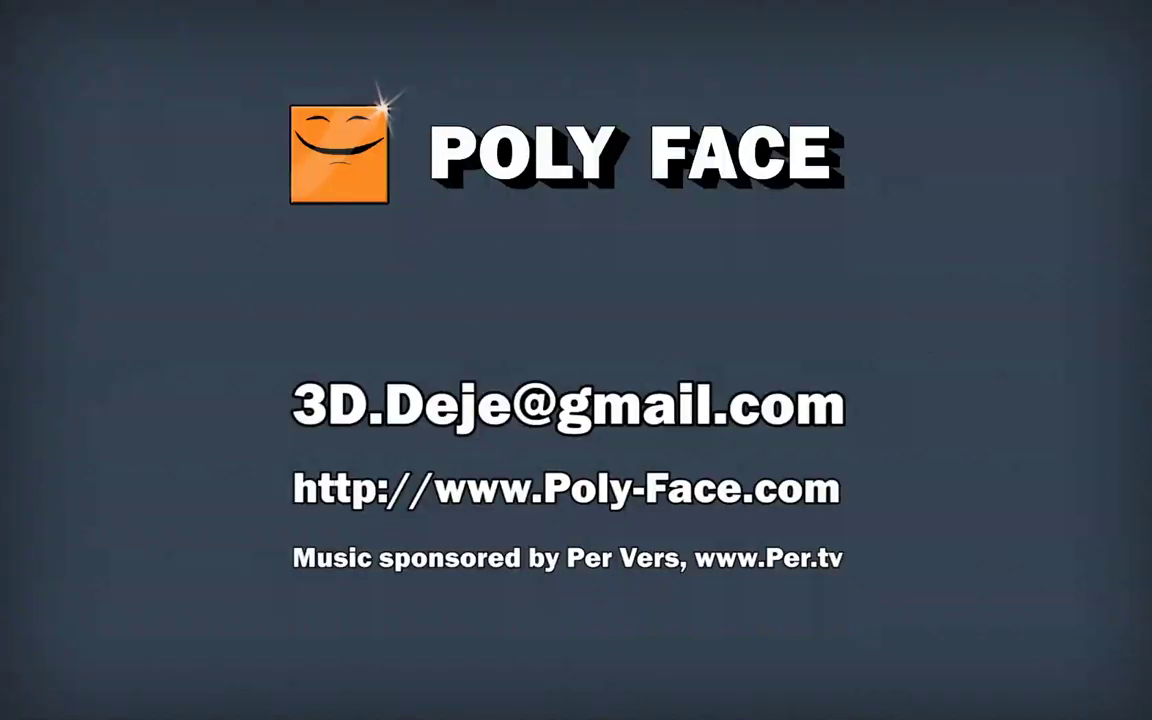